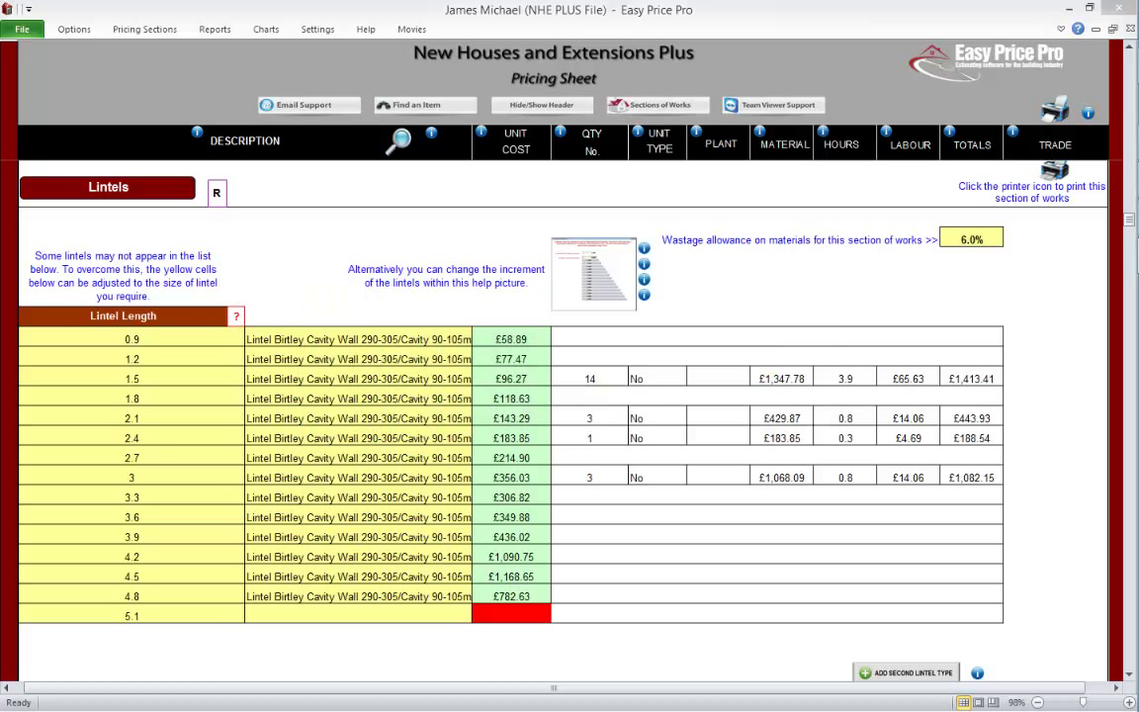
View the reference picture for the Lintels section and close it.
left_click(123, 315)
left_click(216, 191)
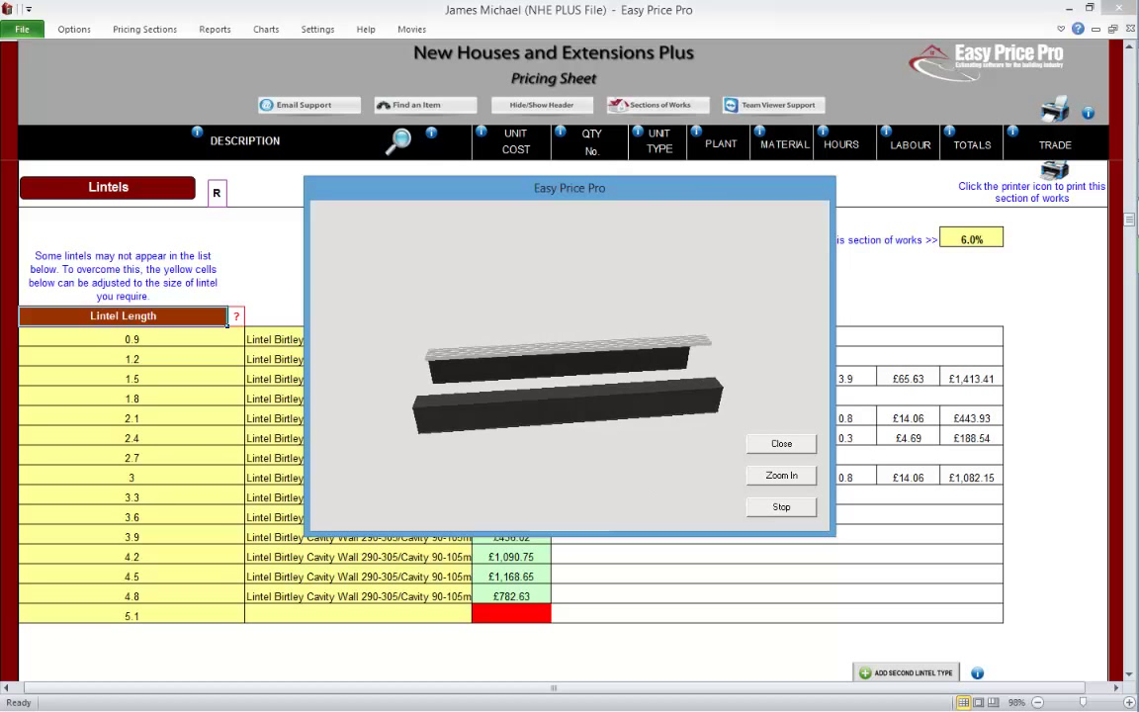
left_click(780, 443)
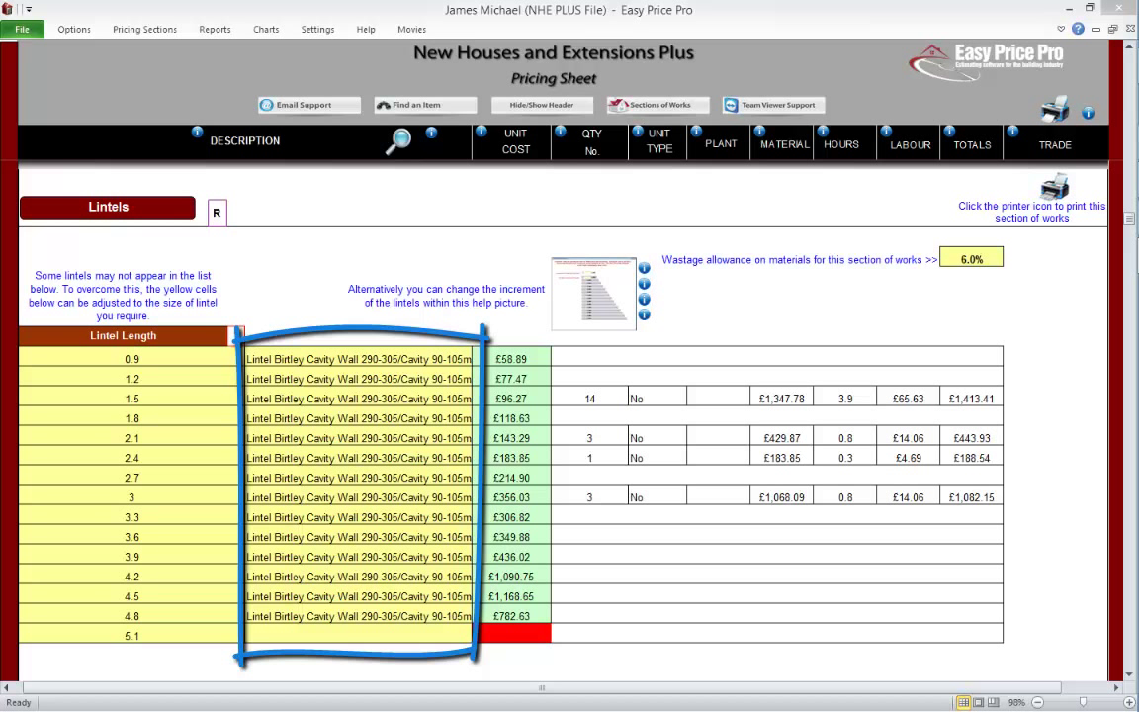
Browse the item list for the 0.9 lintel and close it without choosing an item.
left_click(399, 141)
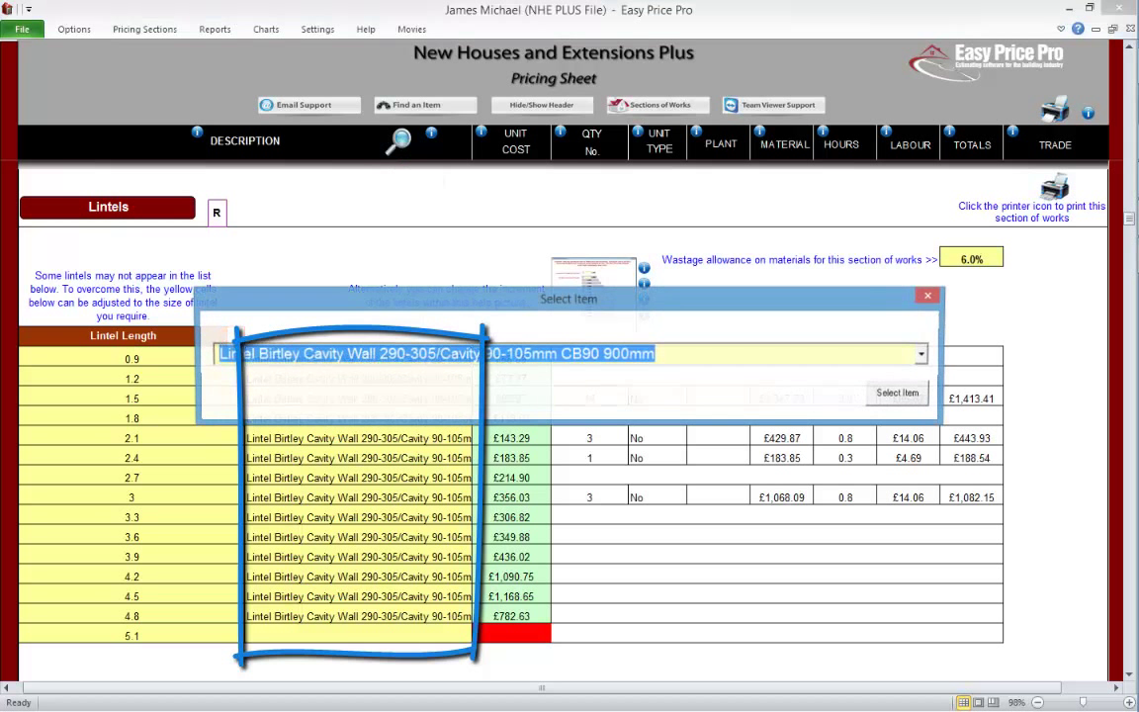
left_click(923, 354)
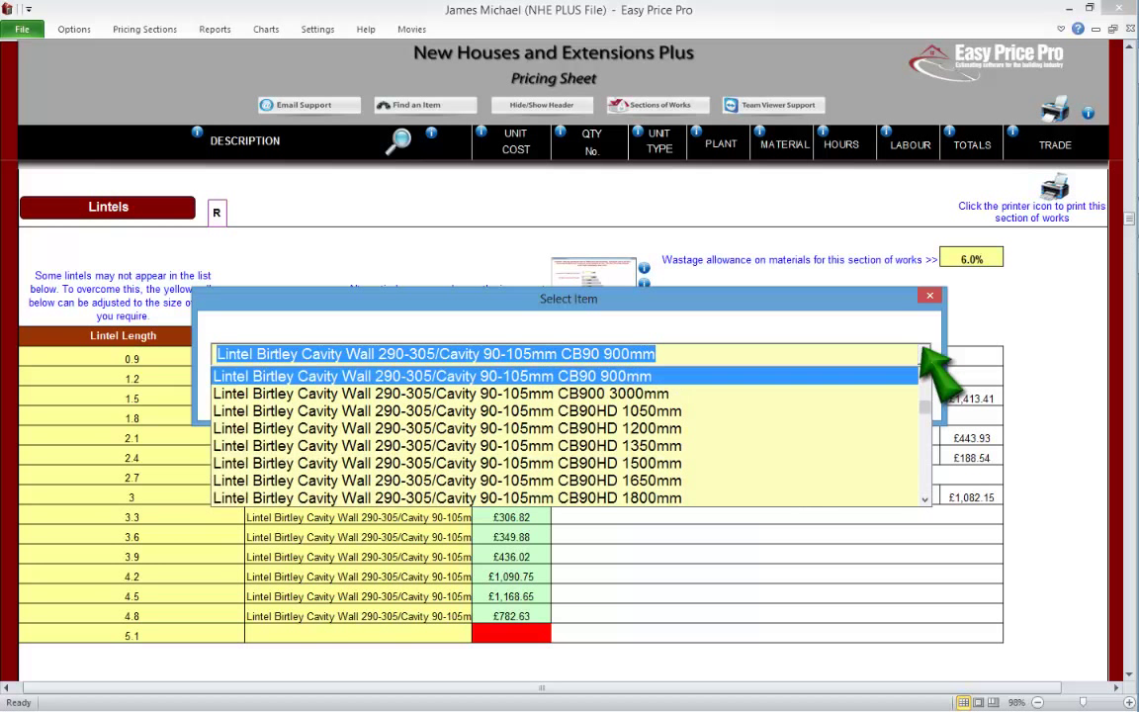
key("Escape")
left_click(929, 294)
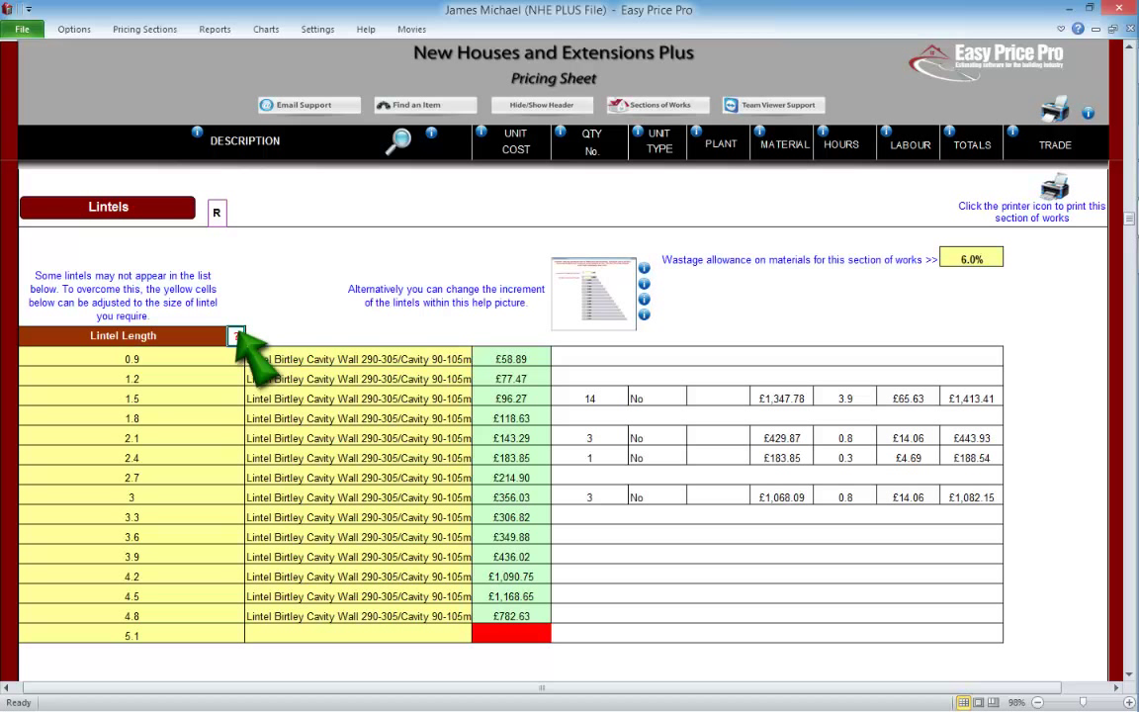
Review the bearing required to each side of the lintel and exit without entering details.
left_click(235, 336)
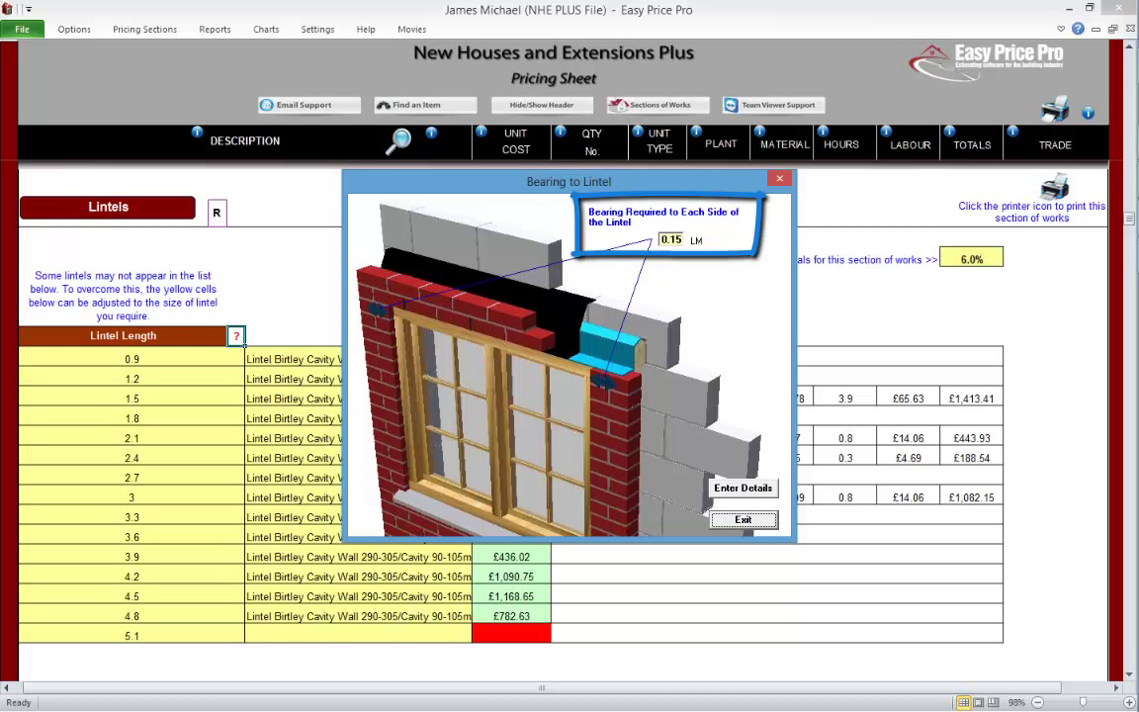
left_click(743, 519)
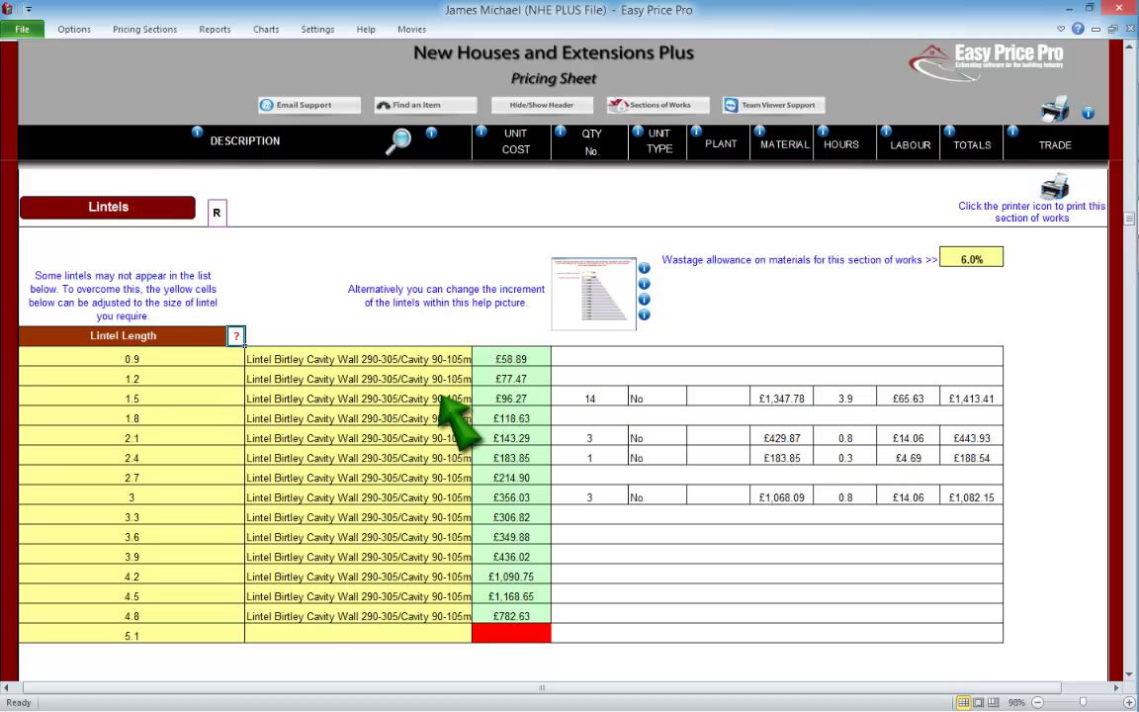
Browse the lintel choices for the 1.5 length and read the help on working lintels out.
left_click(477, 398)
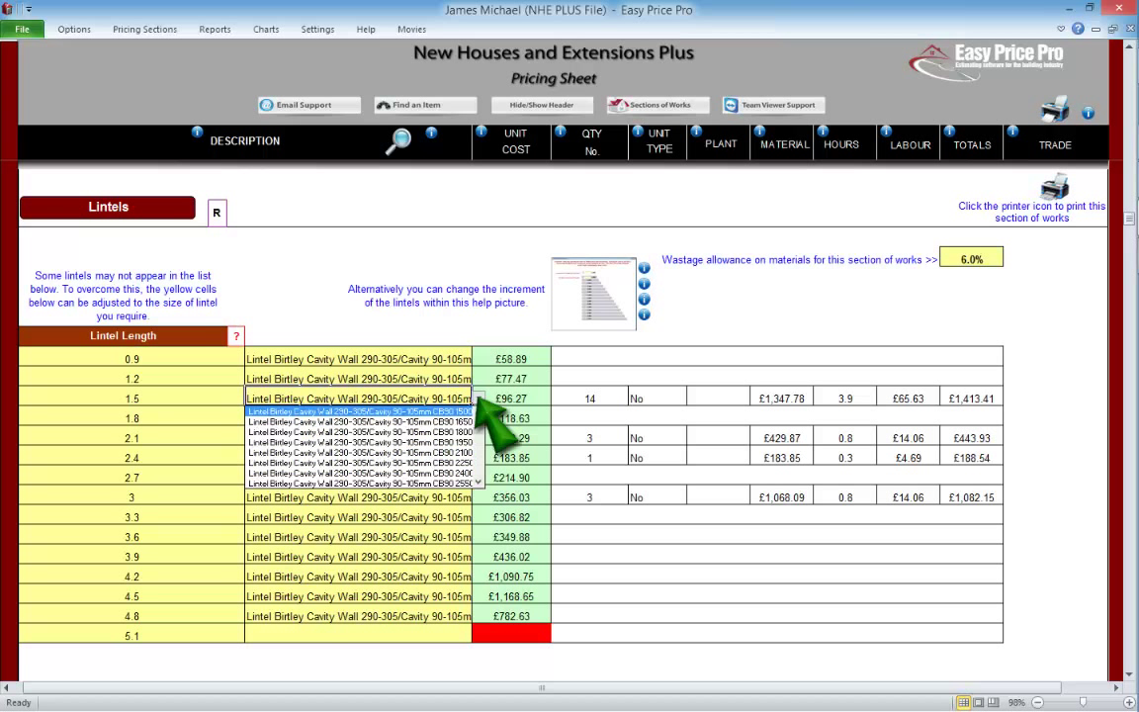
left_click(478, 398)
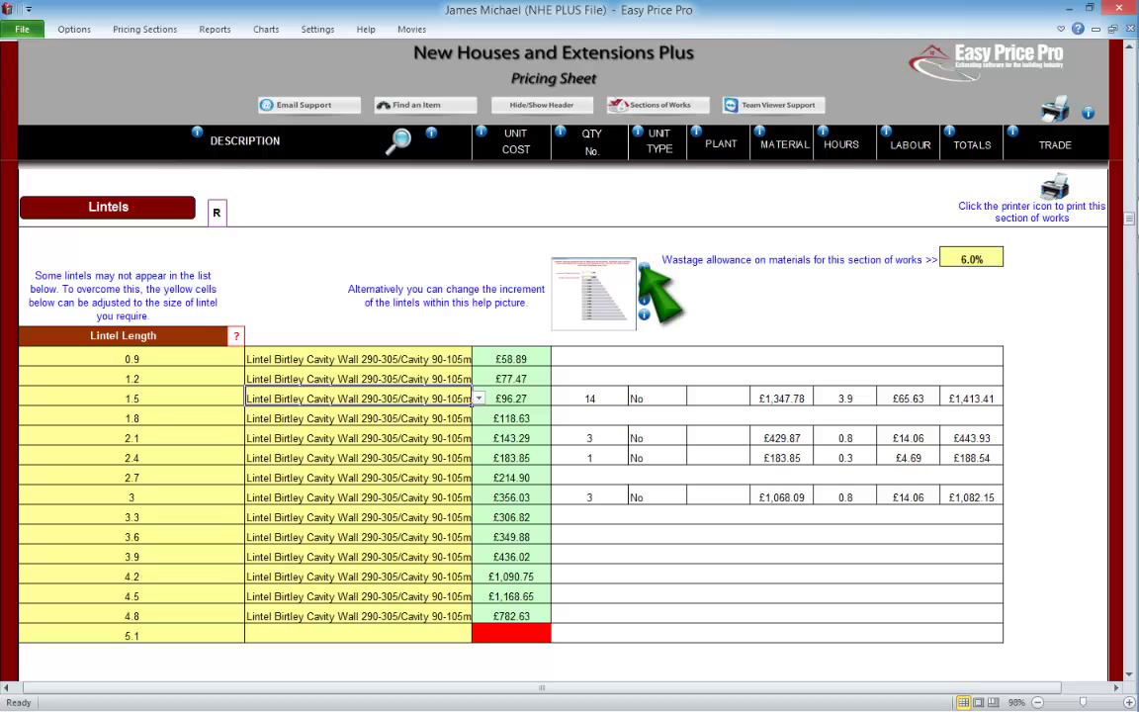
left_click(593, 277)
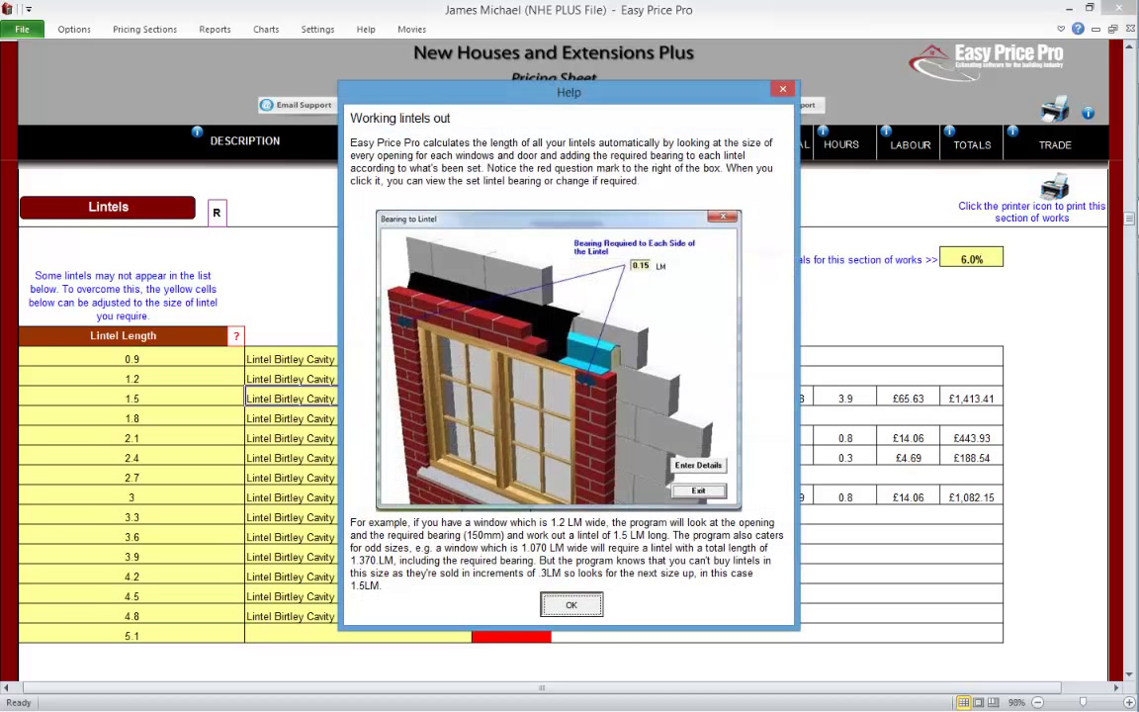
left_click(571, 605)
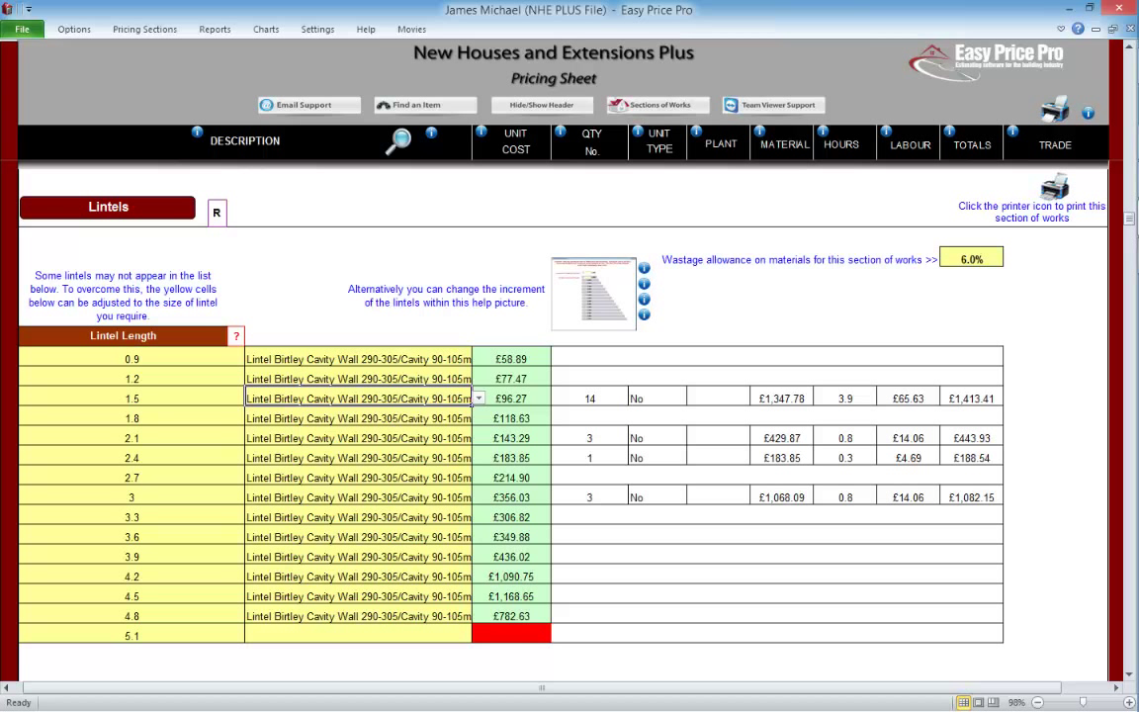
In the Windows/Doors pricing section, set the quantity of the Plastic Window 1.343 X 1.05 to 1.
left_click(144, 28)
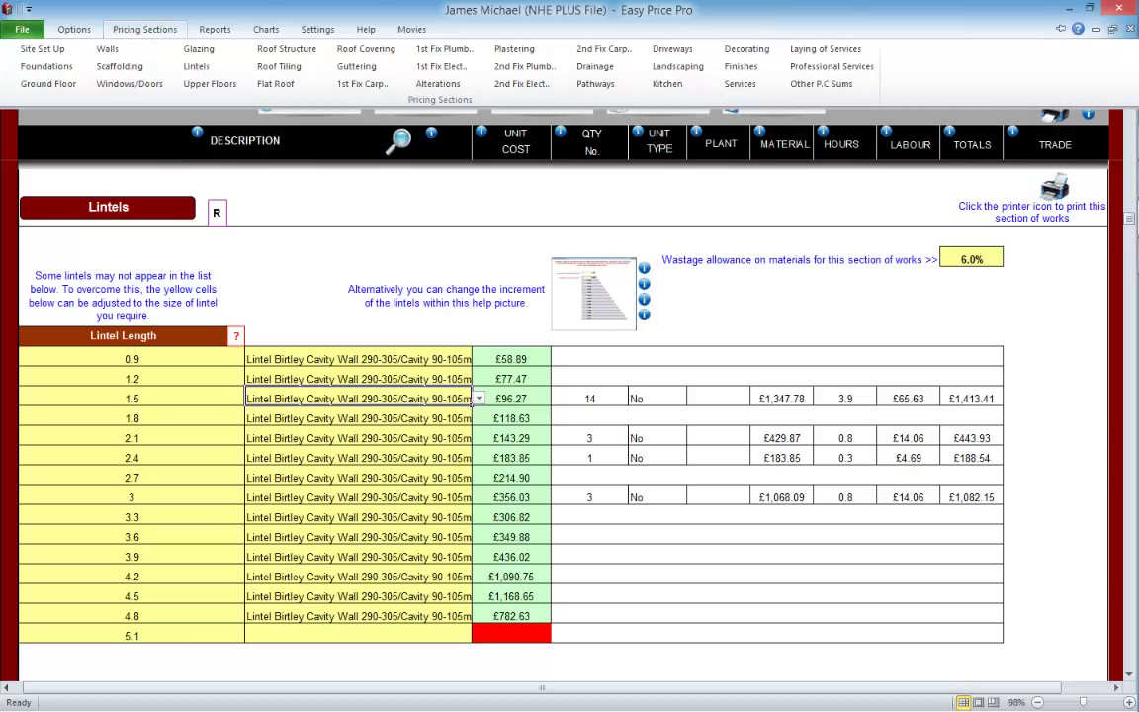
left_click(129, 83)
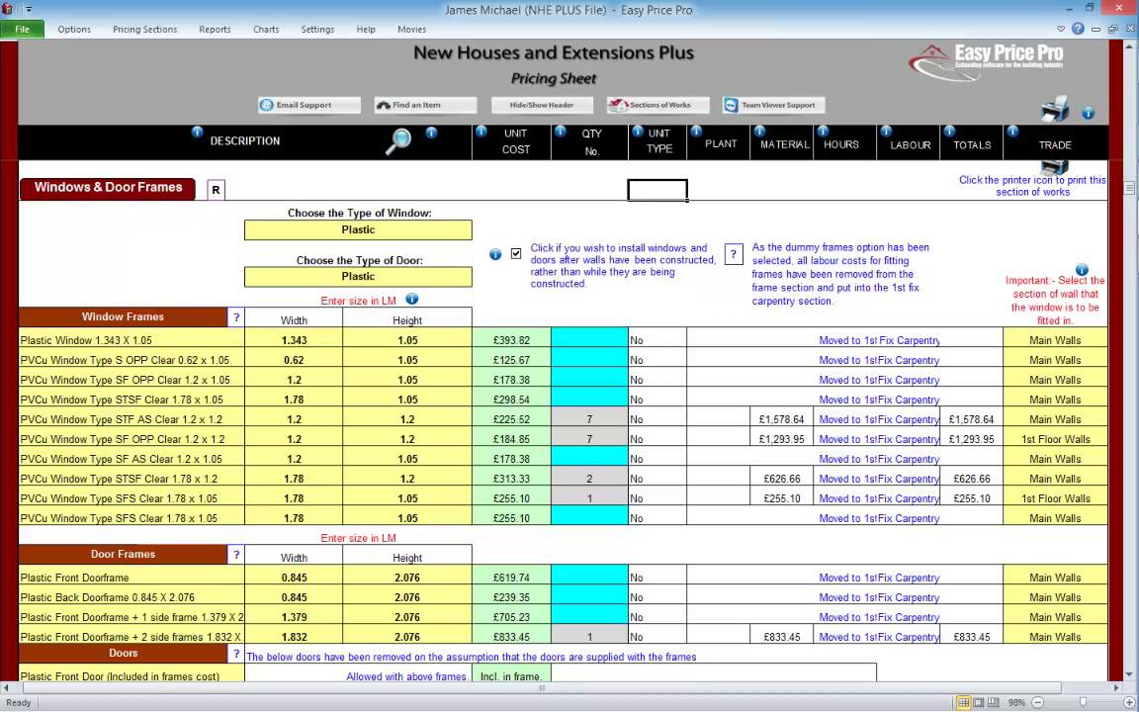
left_click(589, 339)
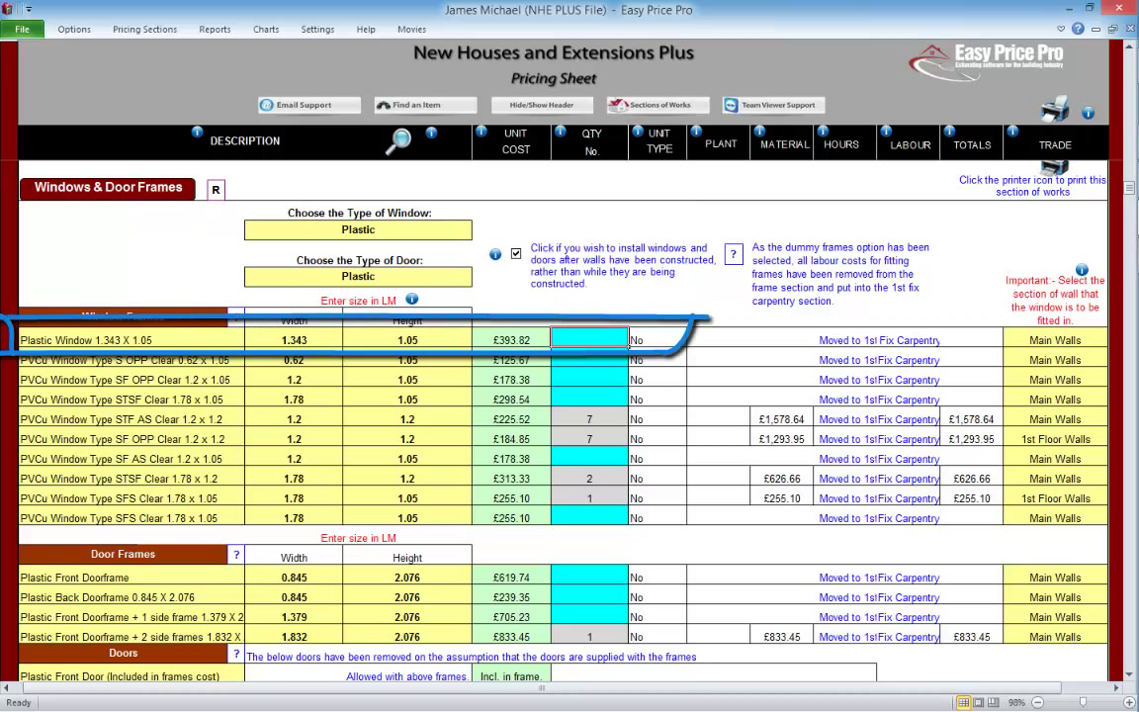
type("1")
key("Return")
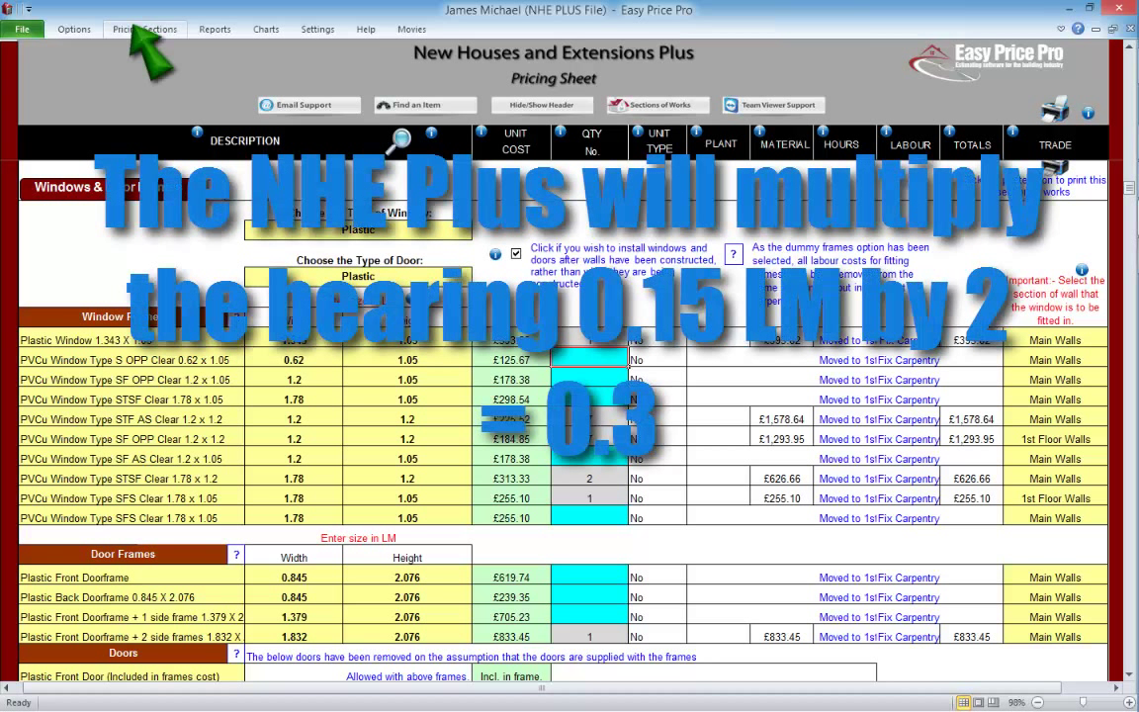
Return to the Lintels section and browse the lintel choices for the 1.8 length.
left_click(144, 29)
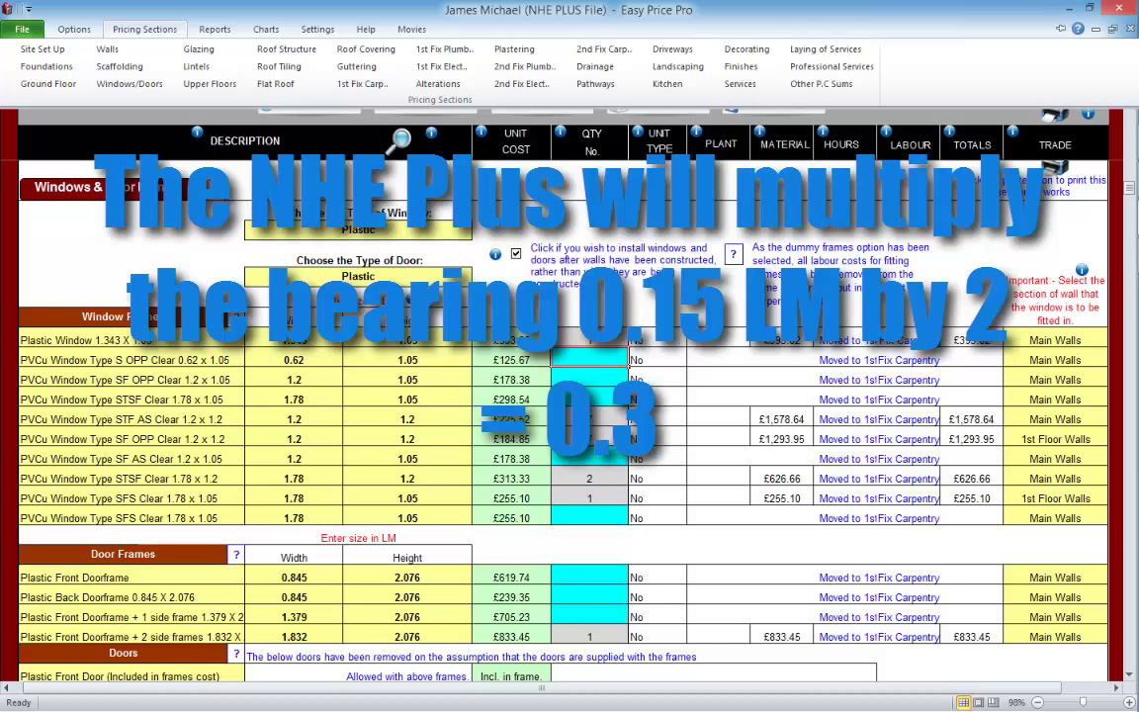
left_click(196, 67)
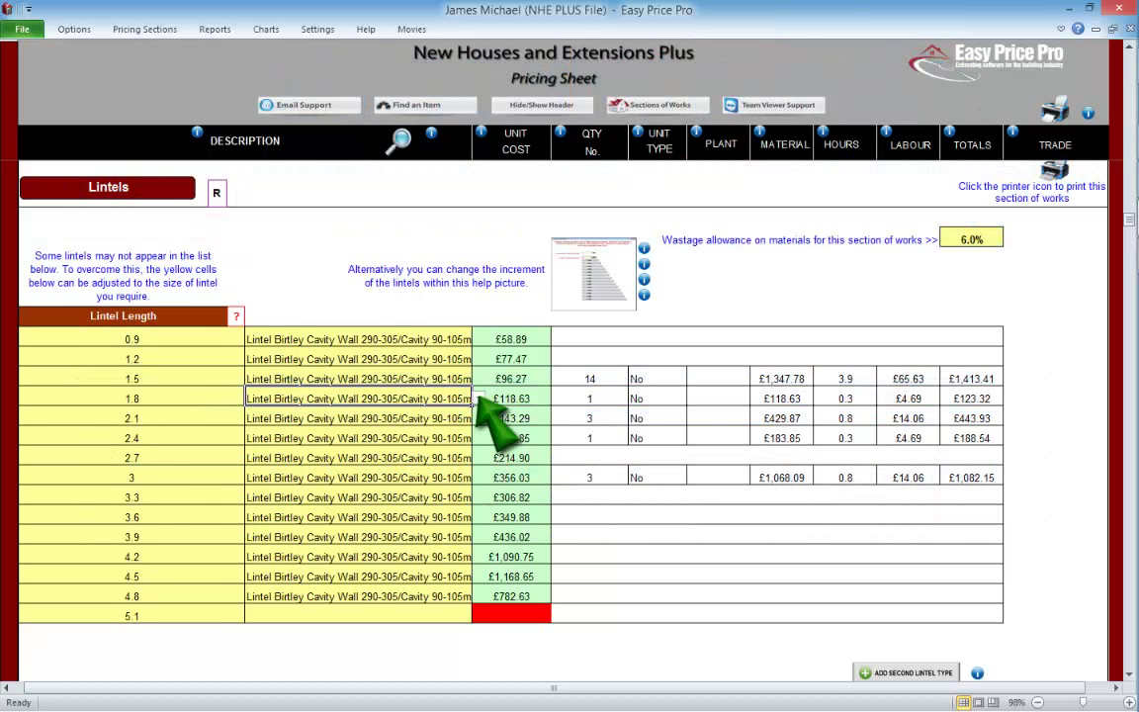
left_click(478, 399)
left_click(477, 398)
Read the help note on choosing different types of lintels and close it.
left_click(644, 295)
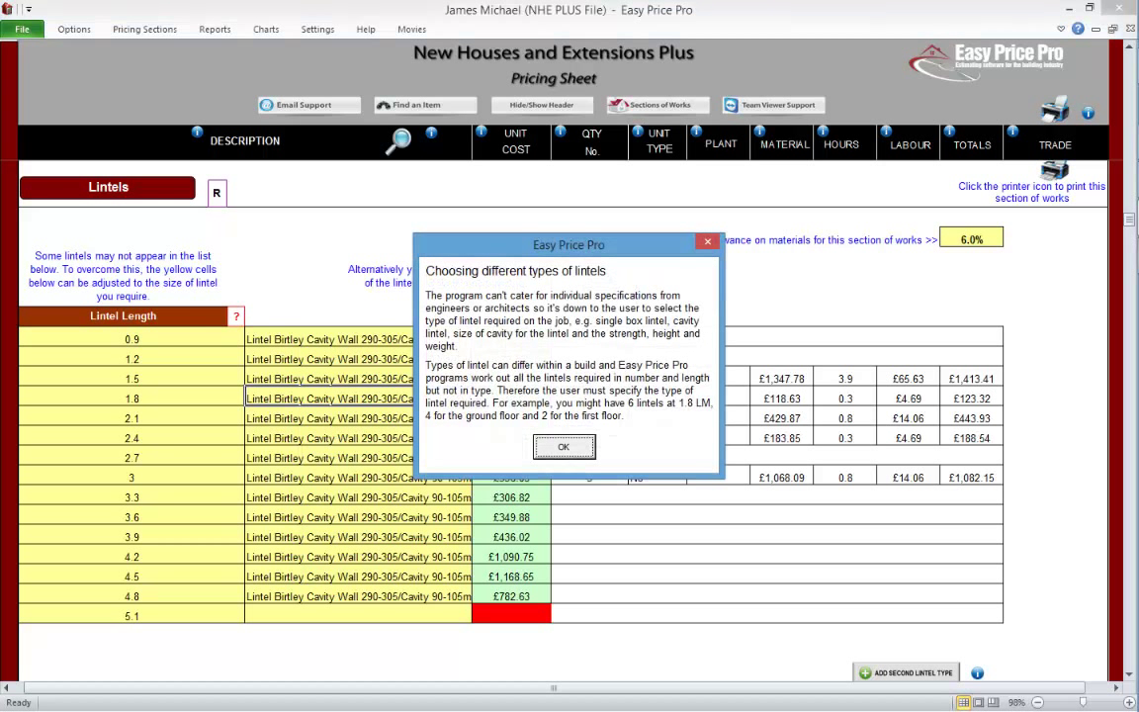
left_click(563, 447)
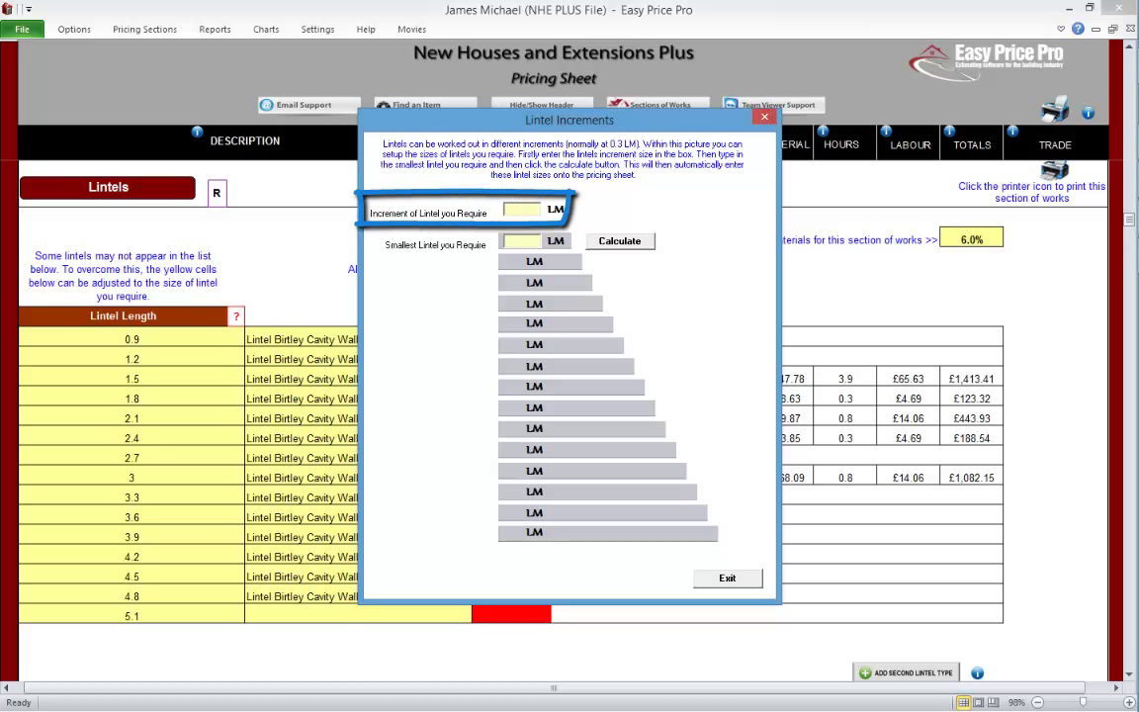
Calculate the lintel sizes with a 0.15 LM increment and a smallest lintel of 0.9 LM, and exit the Lintel Increments picture.
type("0.15")
left_click(522, 240)
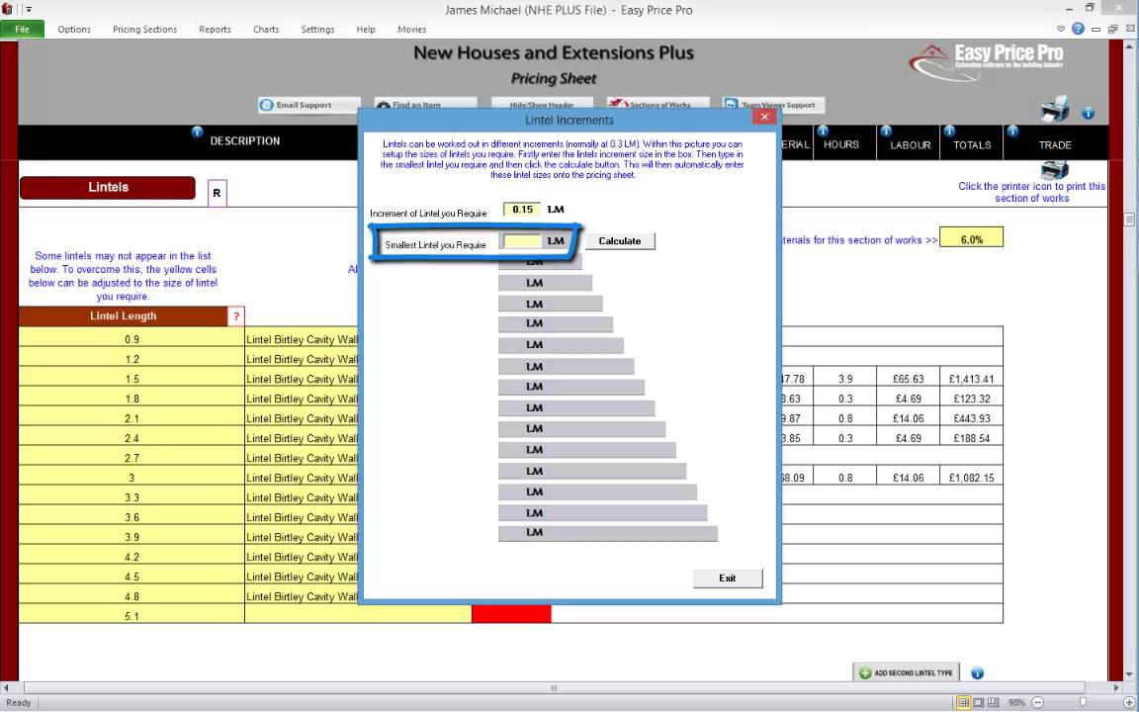
type("0.9")
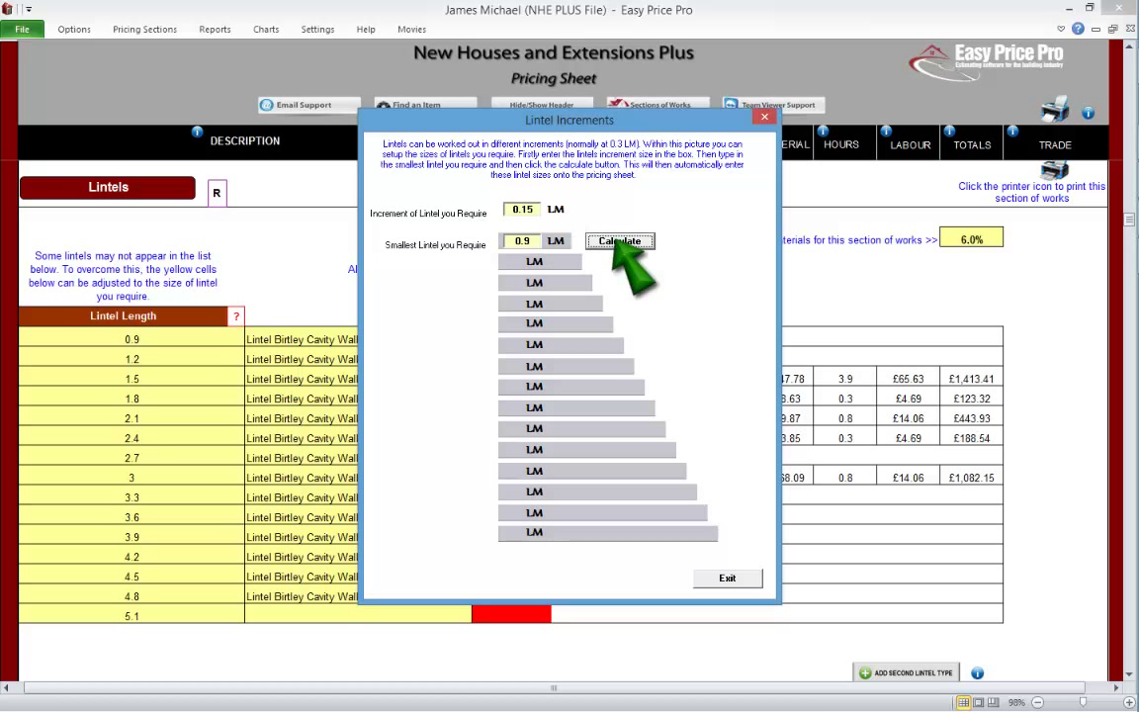
left_click(620, 240)
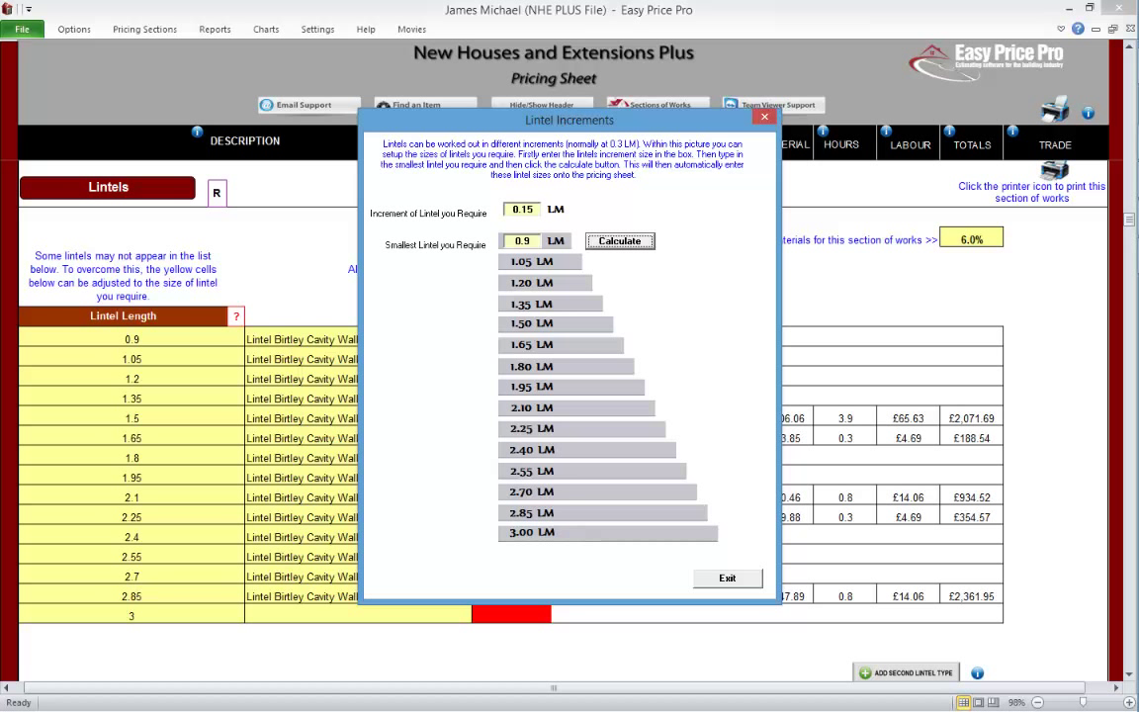
key("Tab")
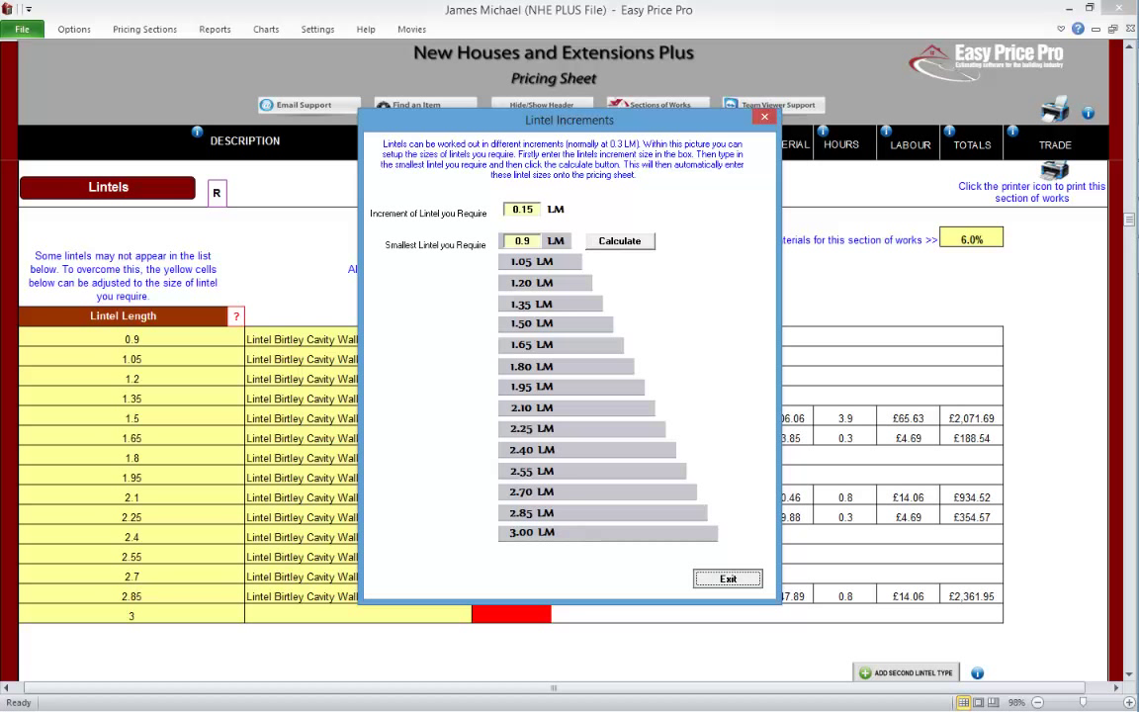
key("Return")
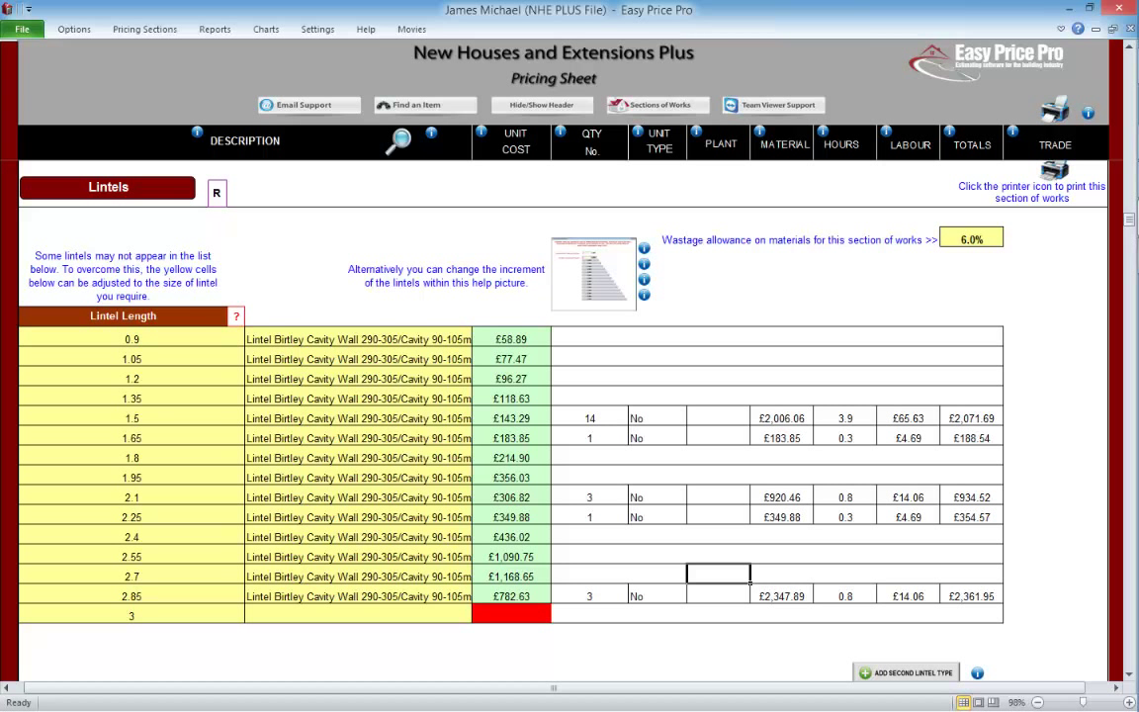
Change the 1.65 length row's item to Lintel Birtley Cavity Wall 290-305/Cavity 90-105mm CB90 1650mm.
left_click(415, 438)
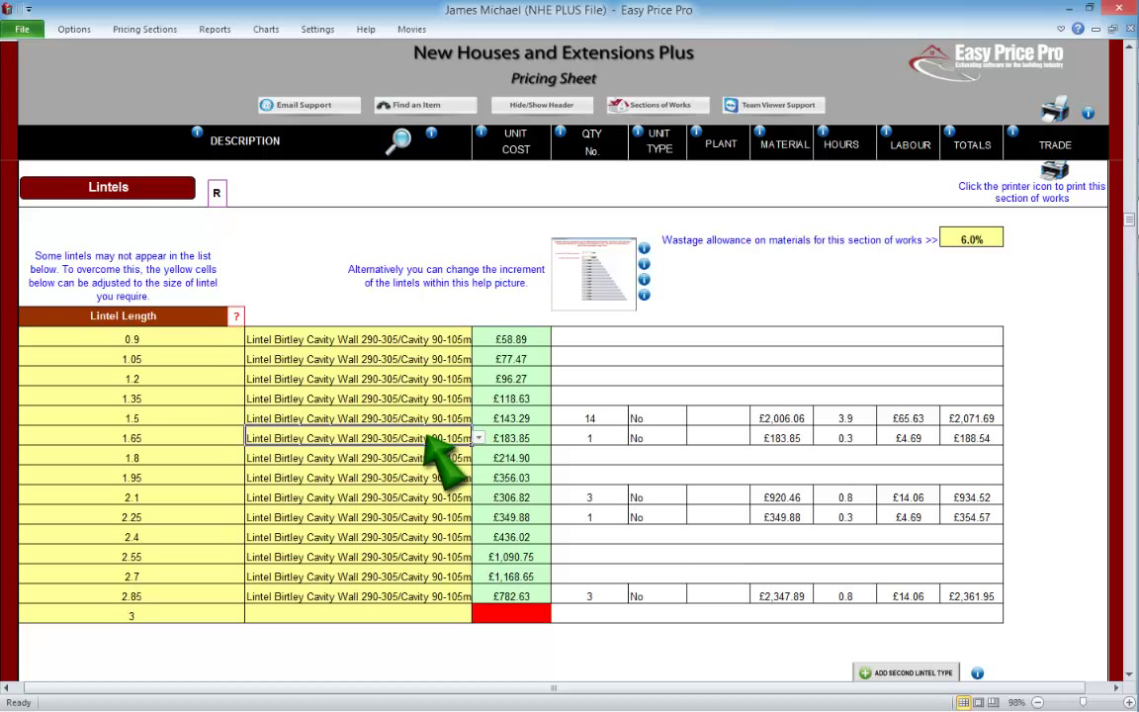
left_click(399, 142)
left_click(923, 353)
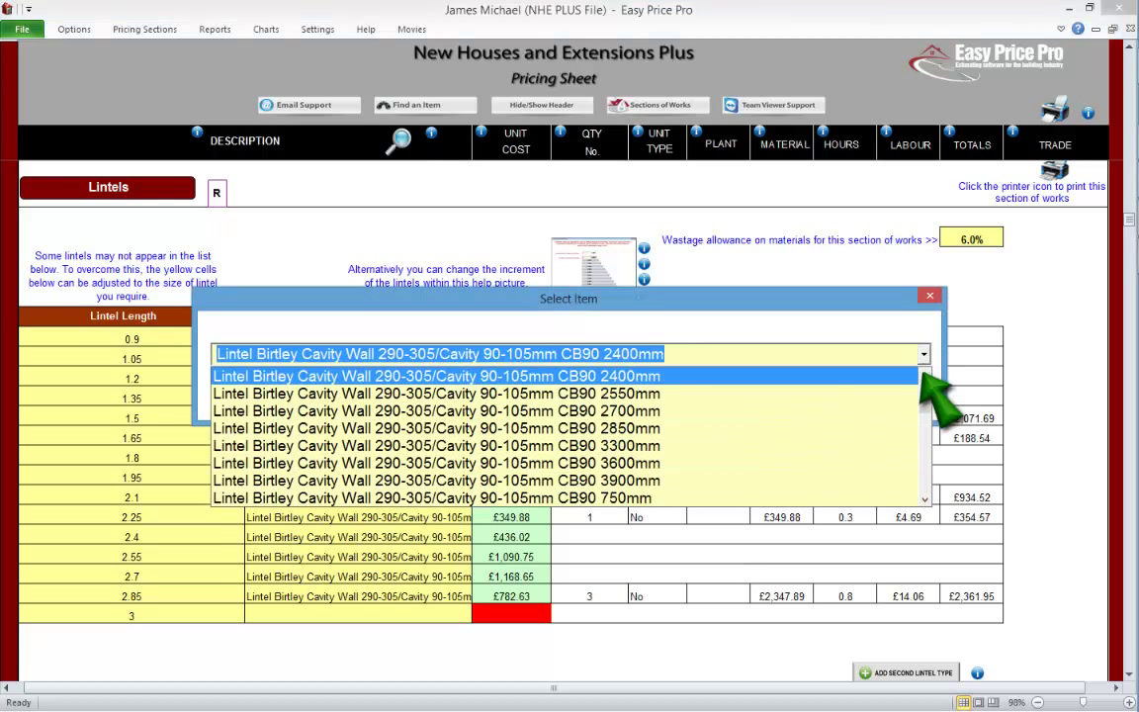
scroll(923, 376, "up", 6)
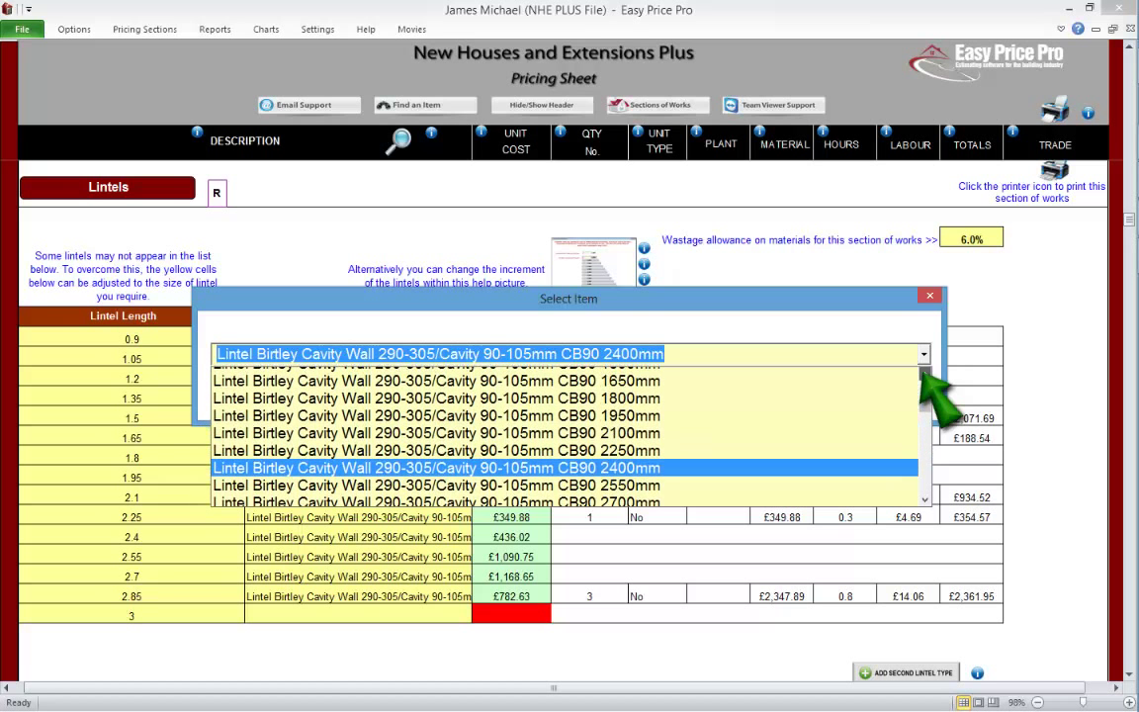
left_click(578, 393)
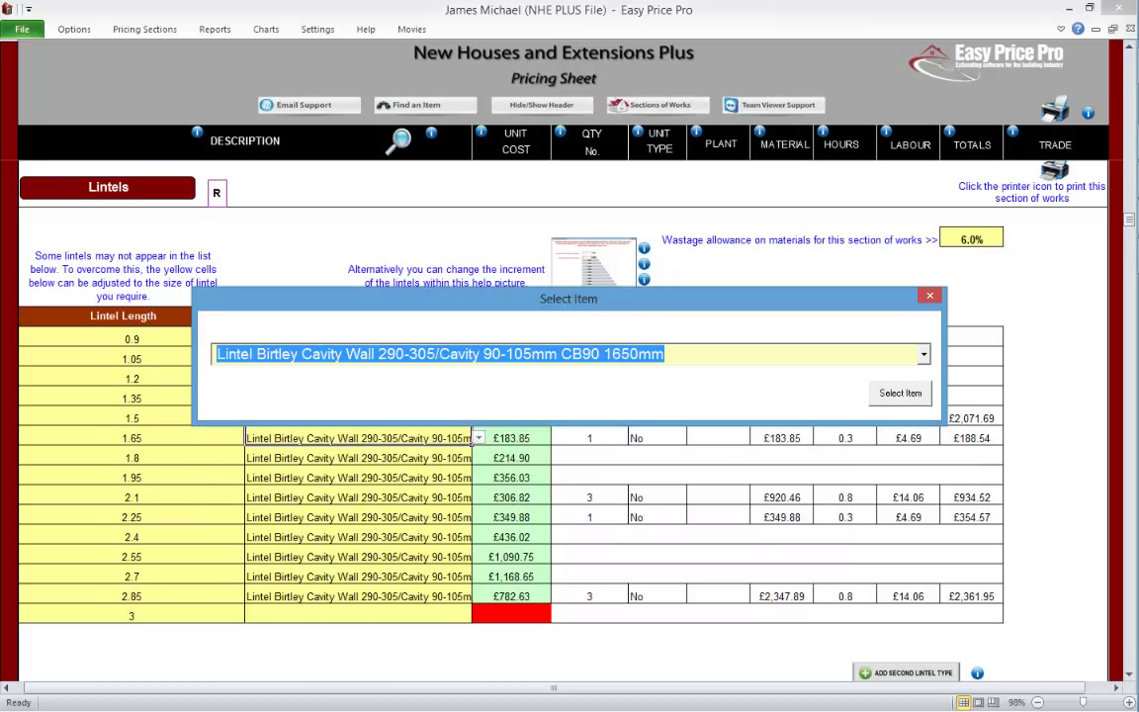
left_click(899, 394)
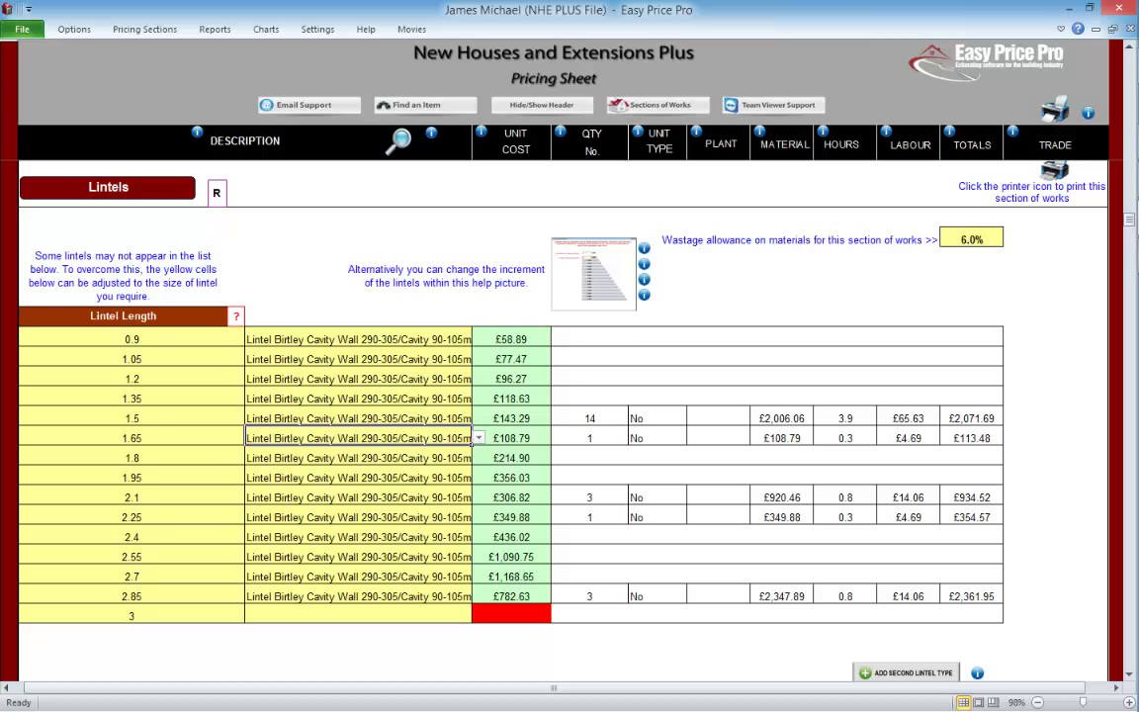
Recalculate the lintel sizes with a 0.3 LM increment and a smallest lintel of 0.9 LM, and exit the Lintel Increments picture.
left_click(608, 282)
type("0")
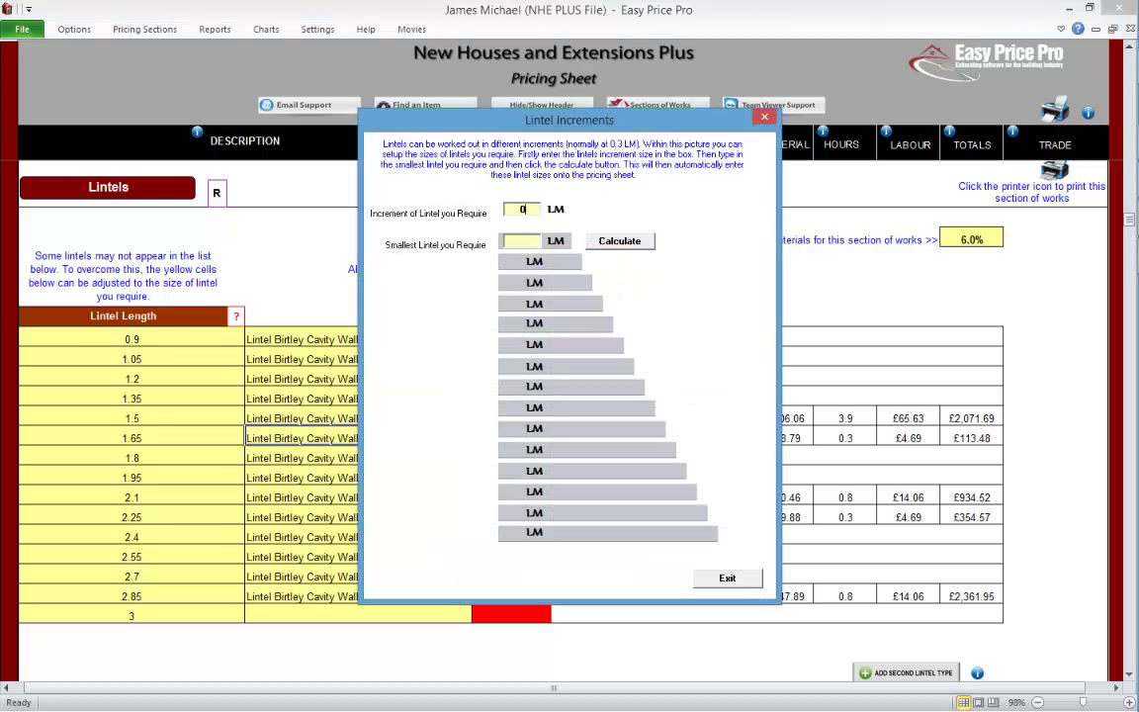
type(".3")
key("Tab")
type("0.9")
left_click(619, 241)
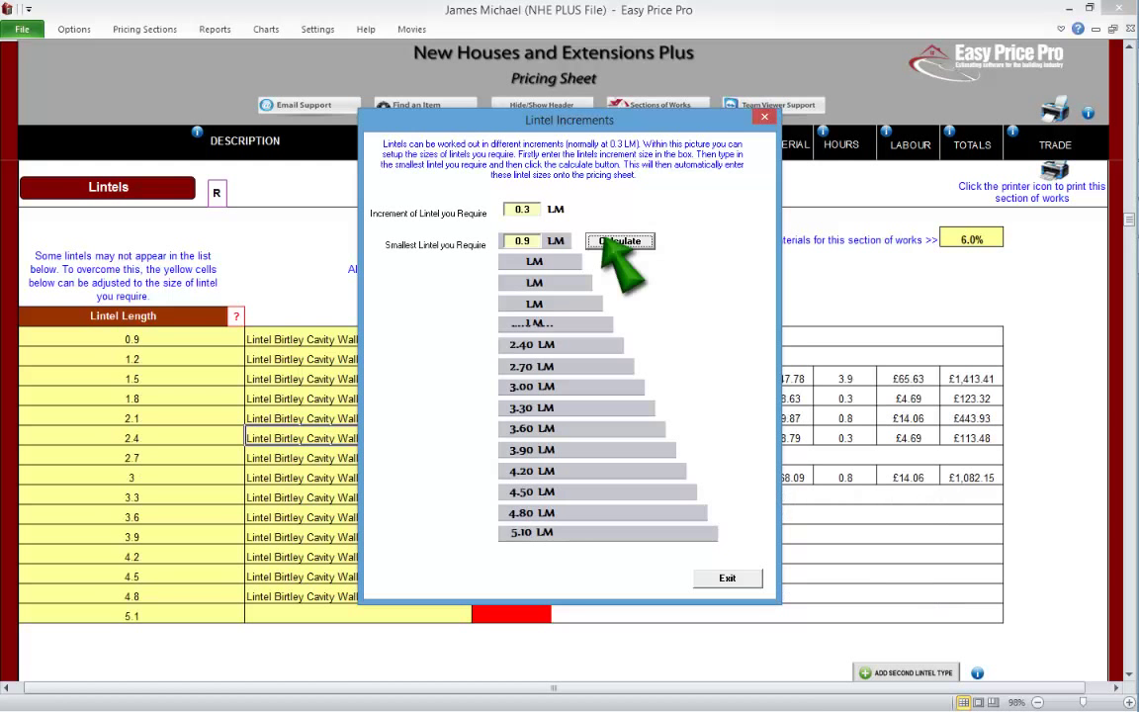
left_click(726, 578)
Set the 2.4 length row's item to Lintel Birtley Cavity Wall 290-305/Cavity 90-105mm CB90 2400mm.
left_click(924, 353)
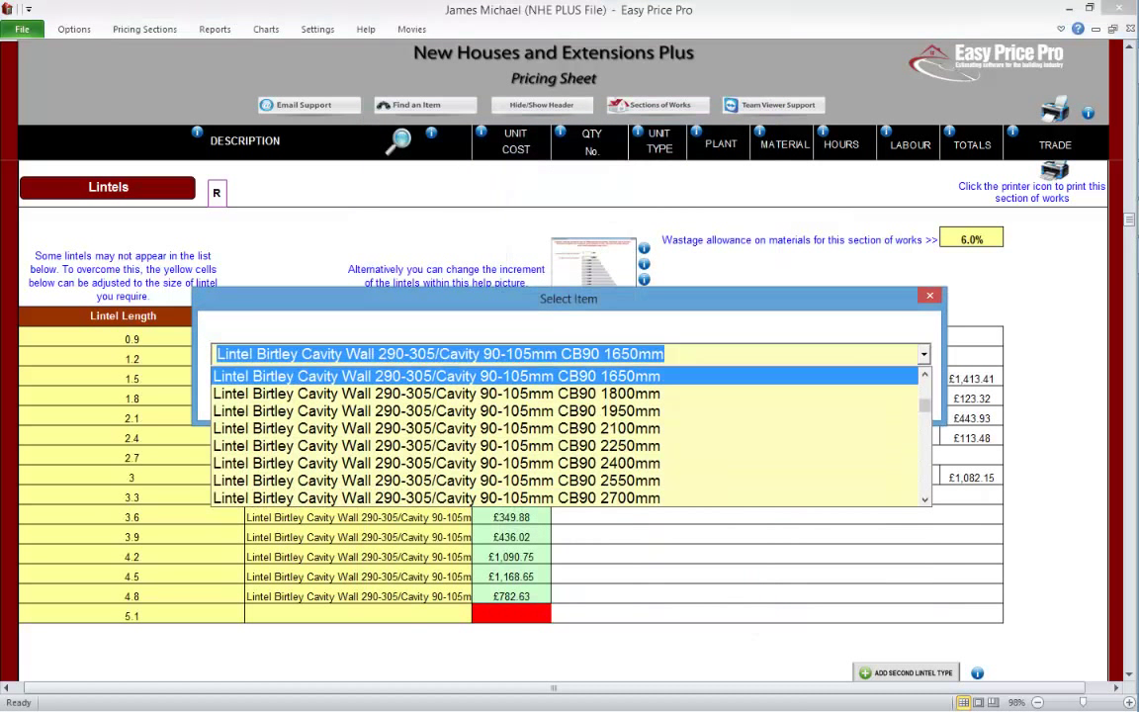
left_click(633, 466)
left_click(899, 394)
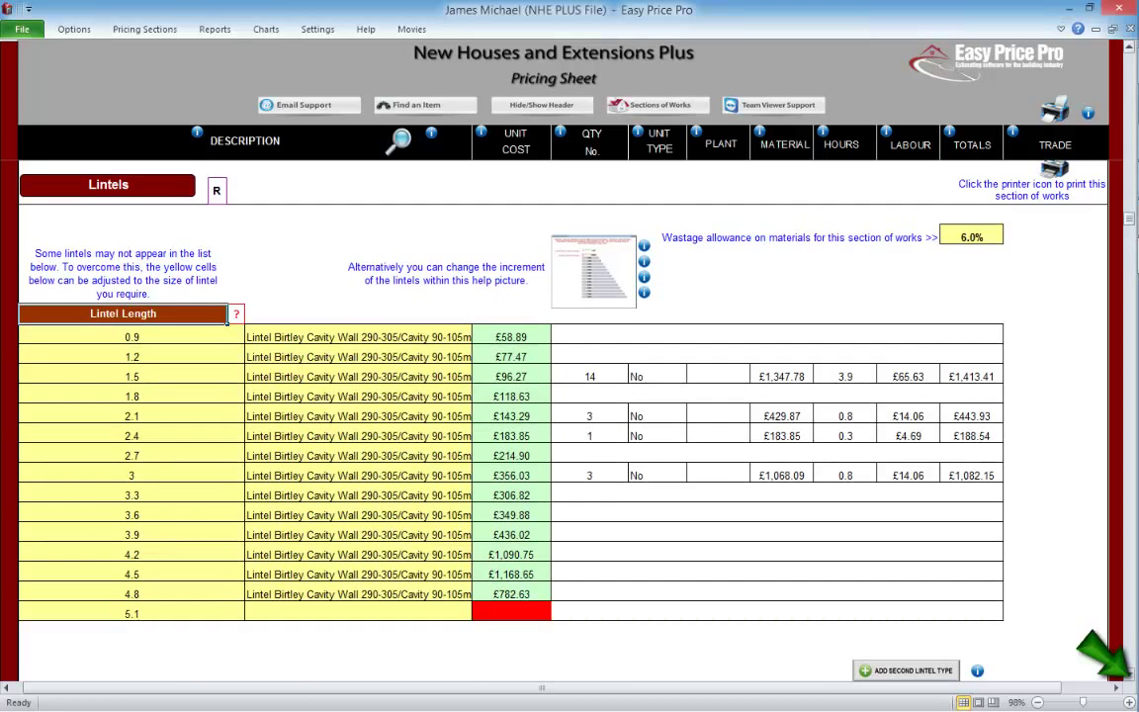
Examine the options for adding further lintel types below the main lintel table.
scroll(553, 395, "down", 1)
scroll(553, 395, "down", 2)
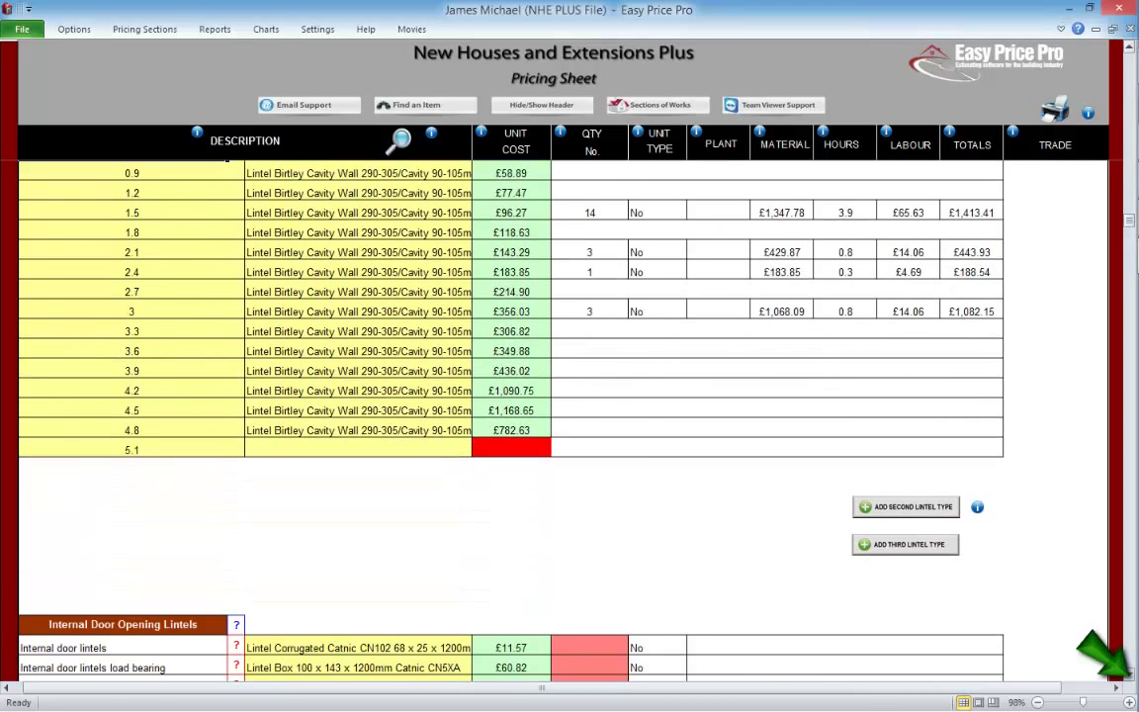
scroll(554, 395, "down", 2)
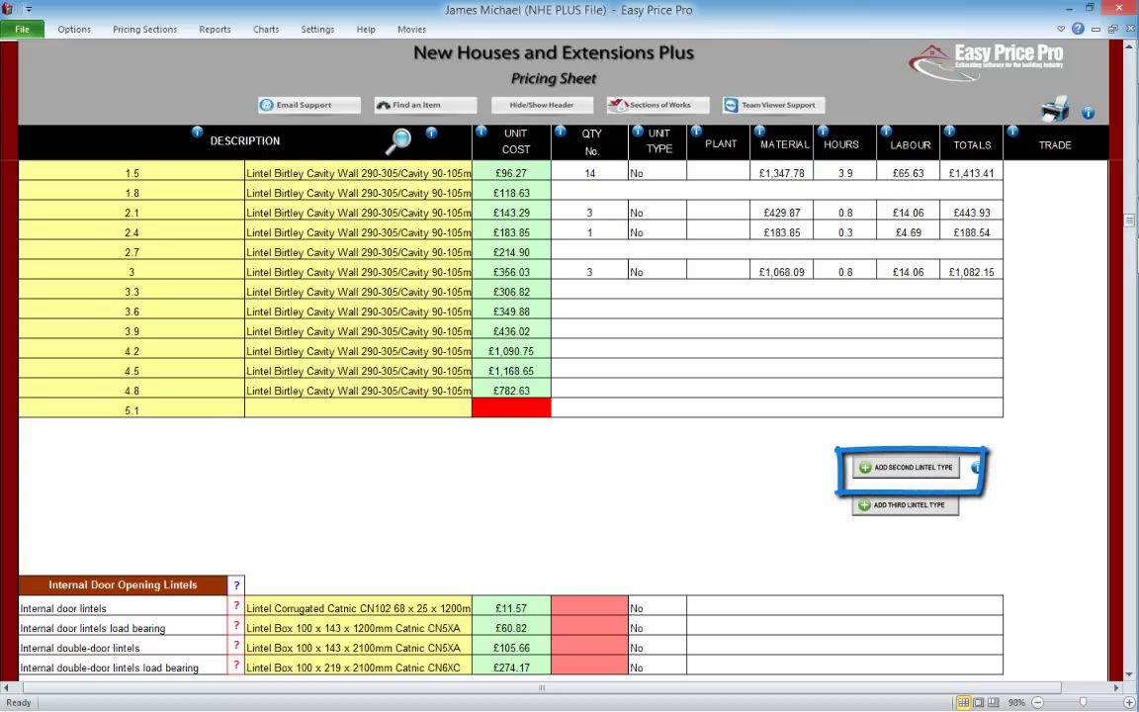
Add a second lintel type table below the main lintel table and examine its rows.
left_click(905, 466)
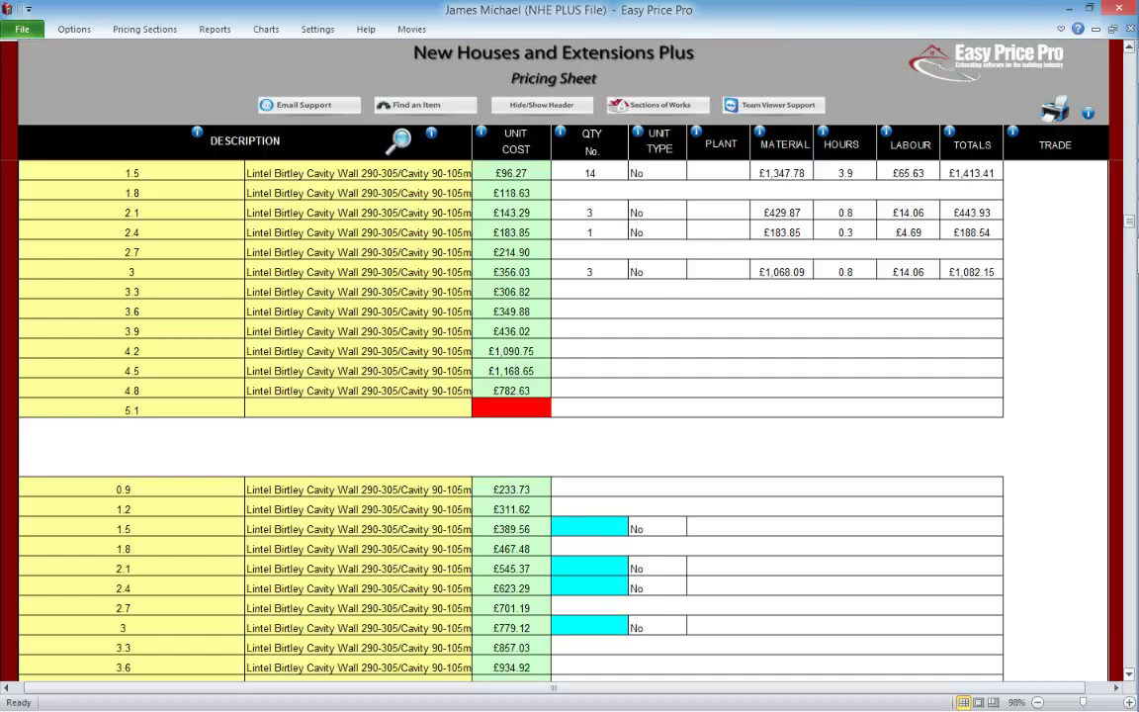
scroll(509, 415, "down", 3)
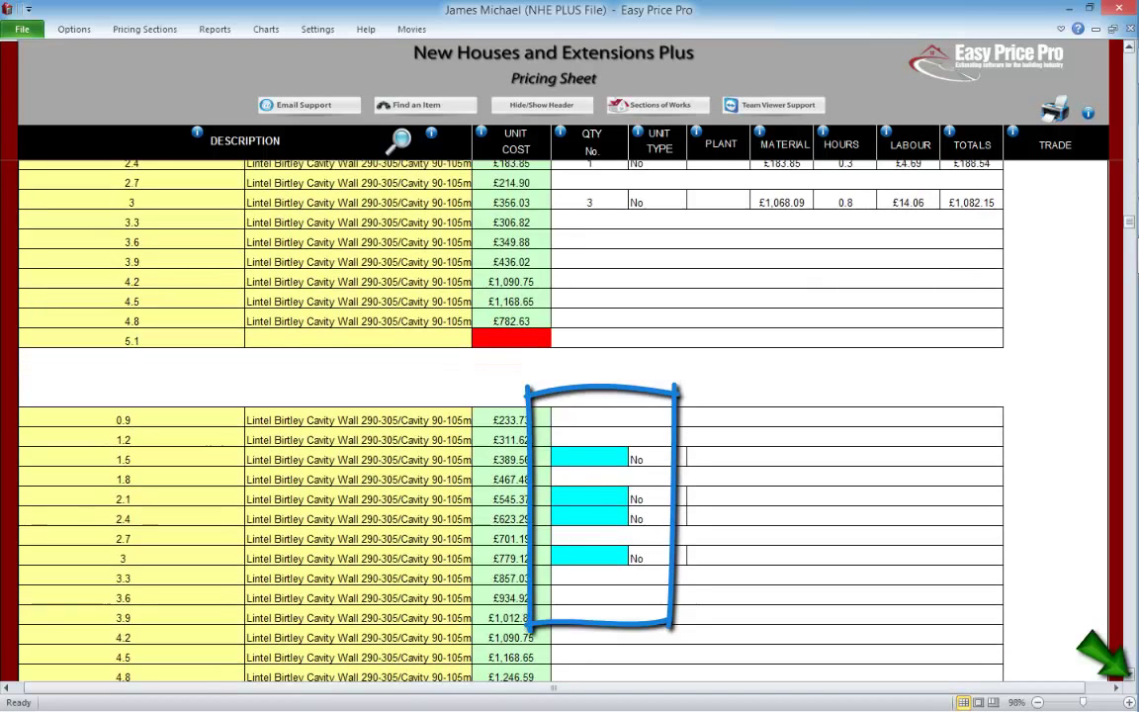
scroll(509, 415, "down", 2)
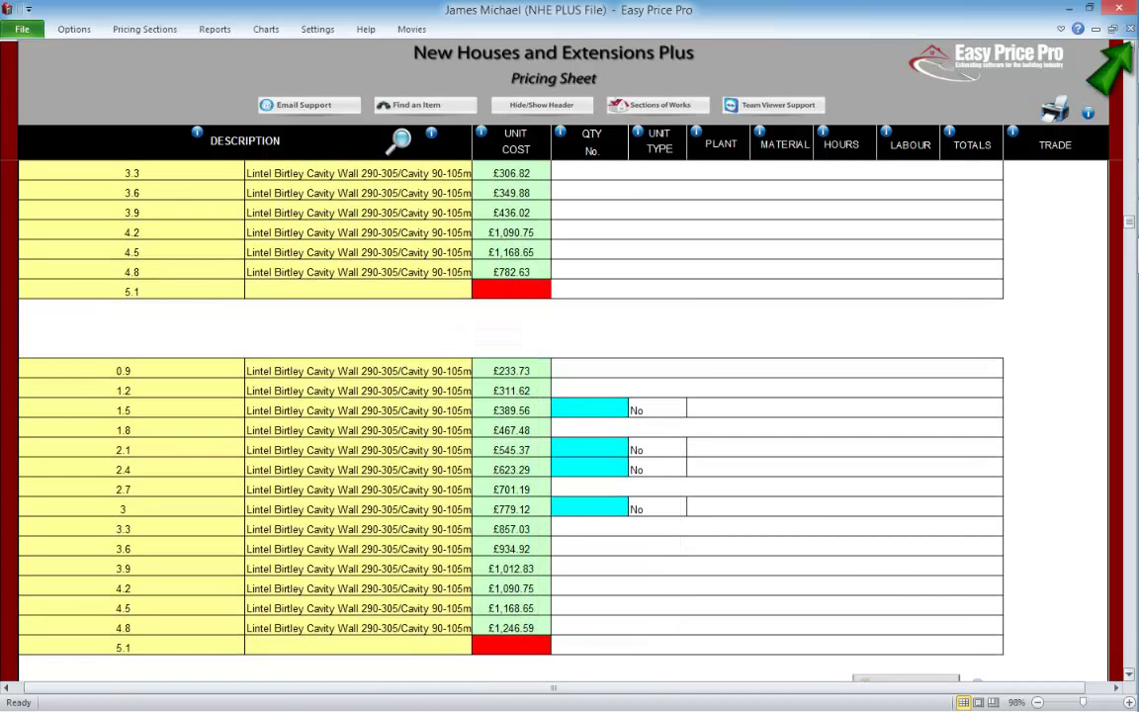
scroll(509, 415, "up", 7)
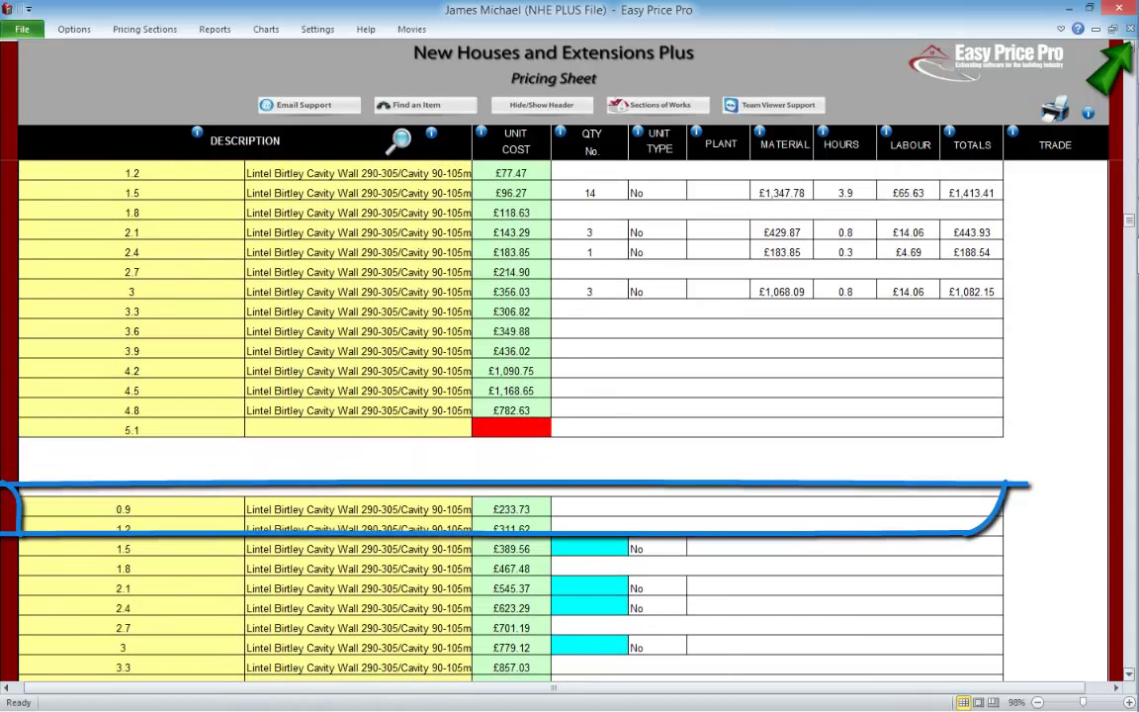
Set the 1.5 length row's quantity to 7 in the second lintel table and view the item choices for that row.
left_click(625, 550)
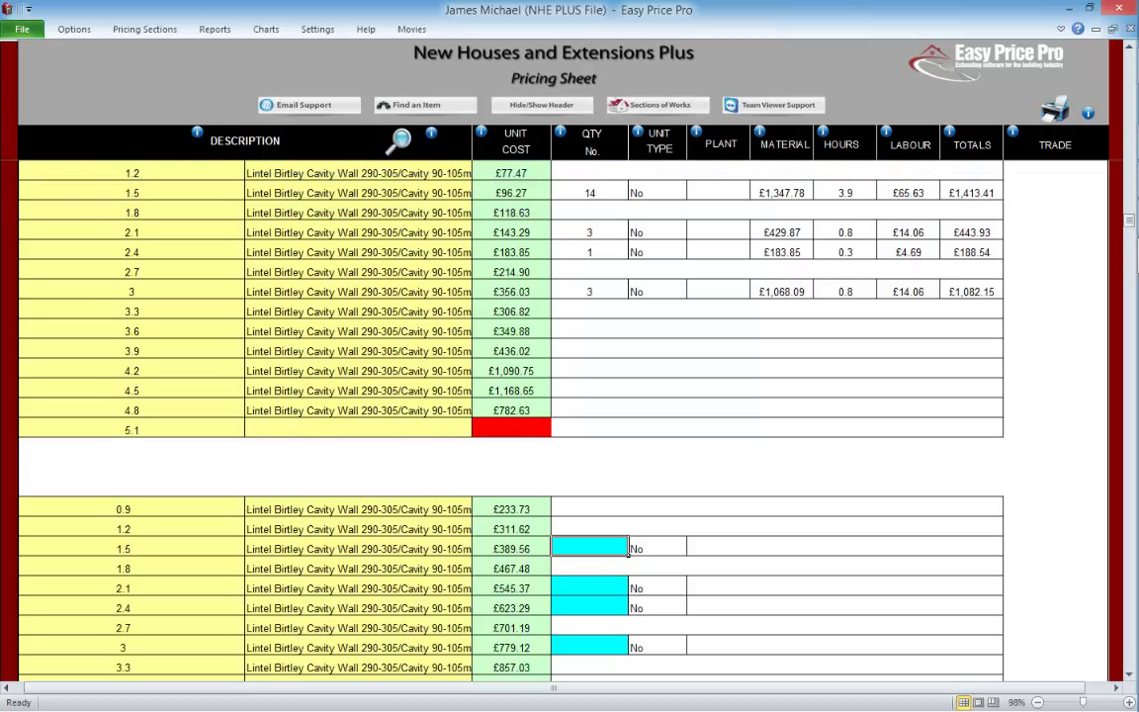
type("7")
key("Return")
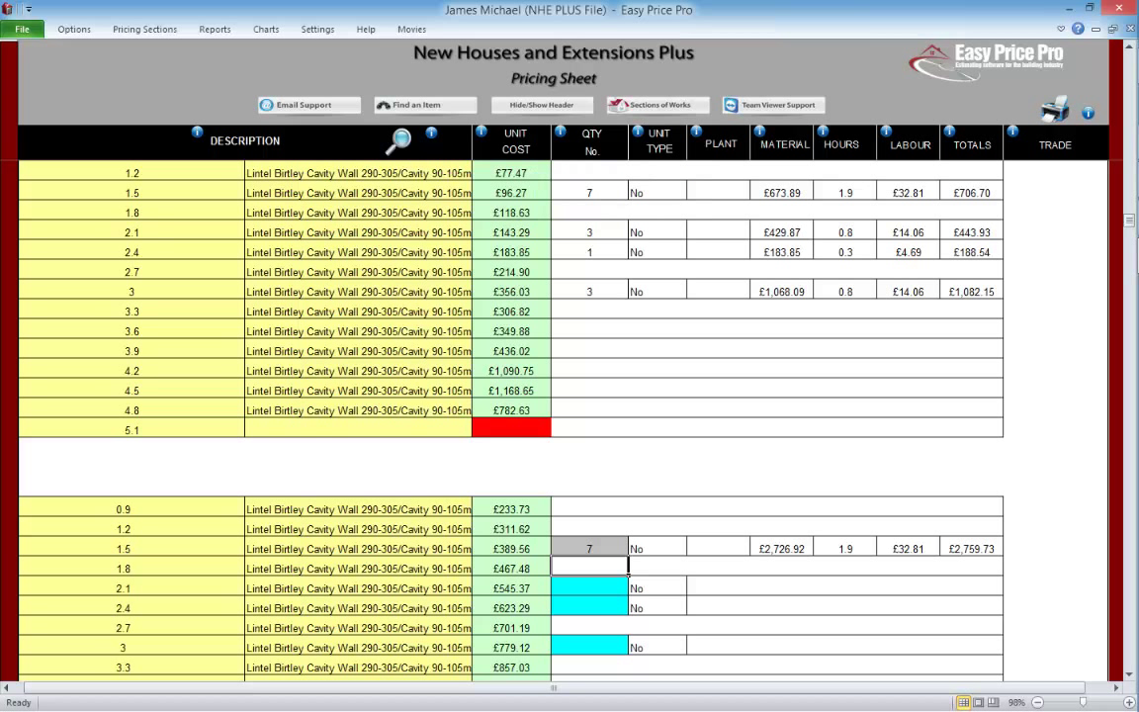
left_click(626, 548)
left_click(479, 549)
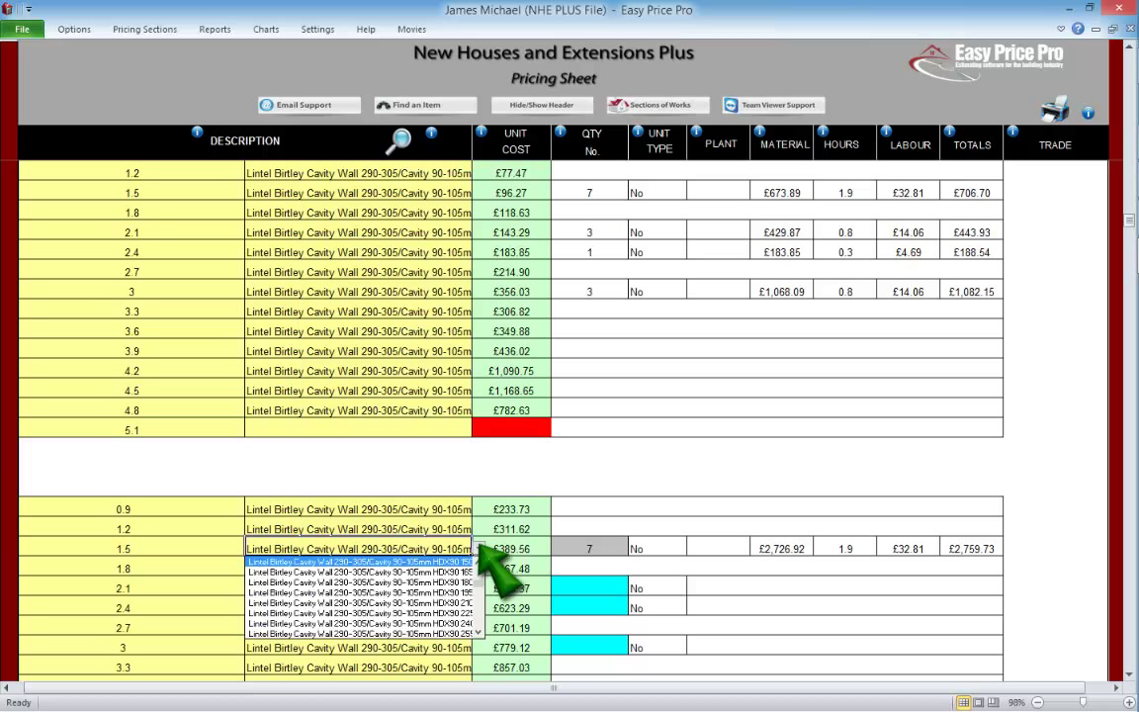
left_click(479, 548)
Add a third lintel type table below the second lintel table.
scroll(514, 395, "down", 5)
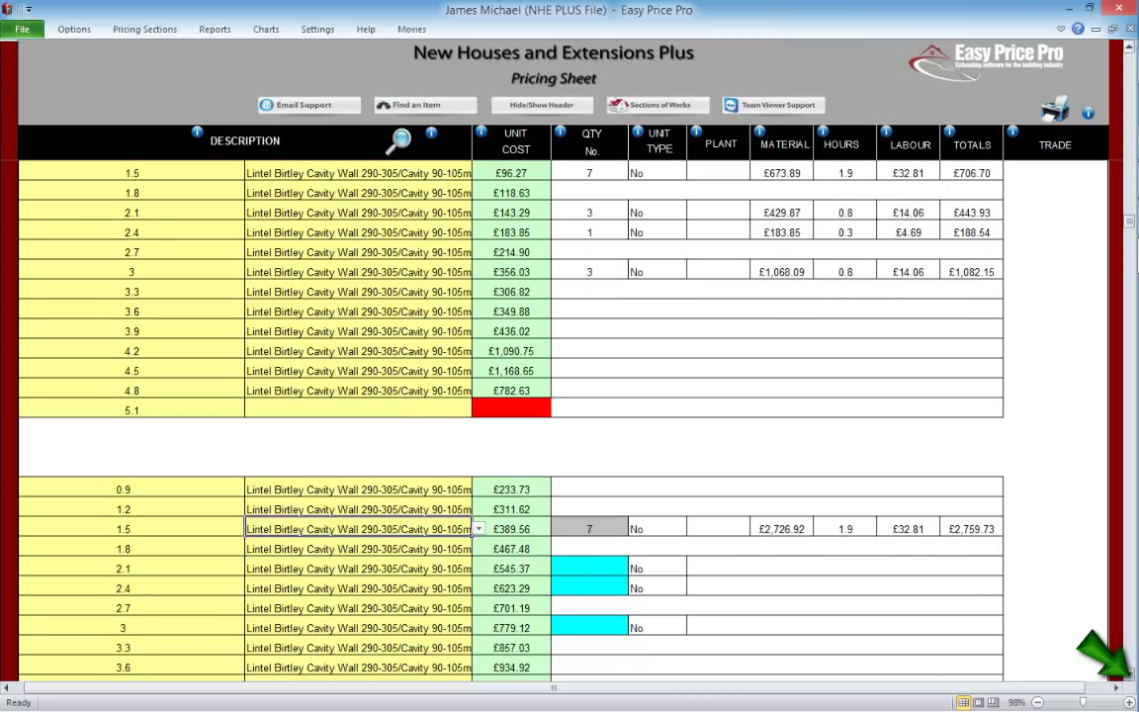
scroll(514, 395, "down", 2)
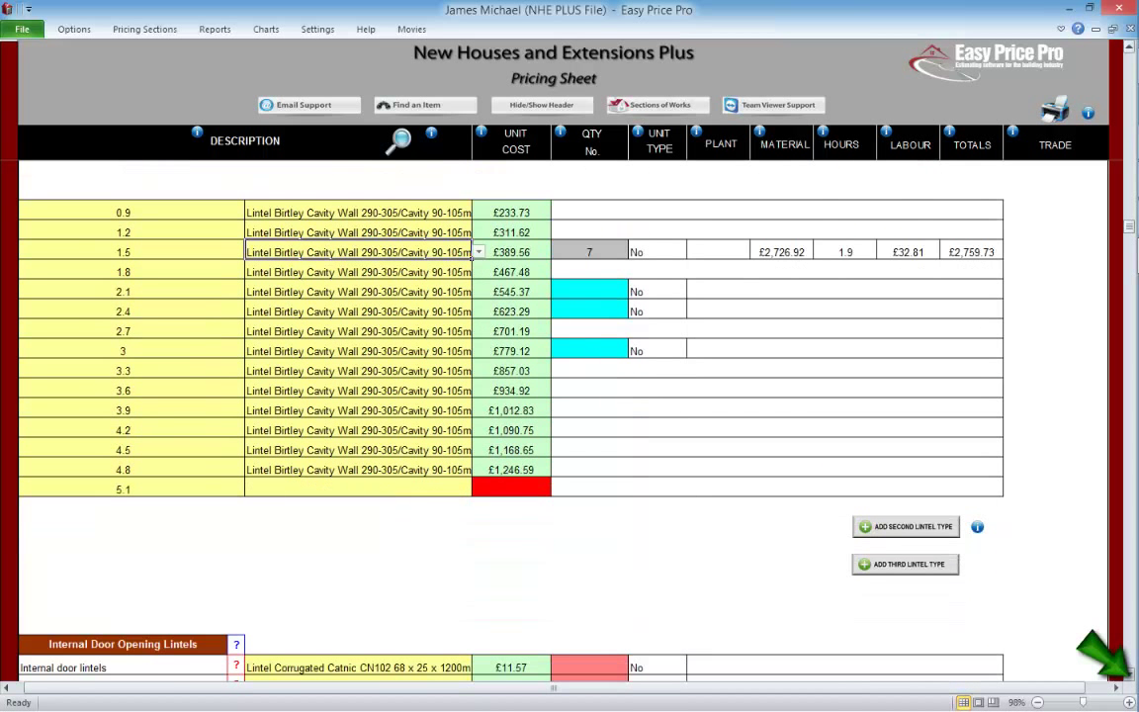
left_click(894, 524)
scroll(514, 395, "down", 4)
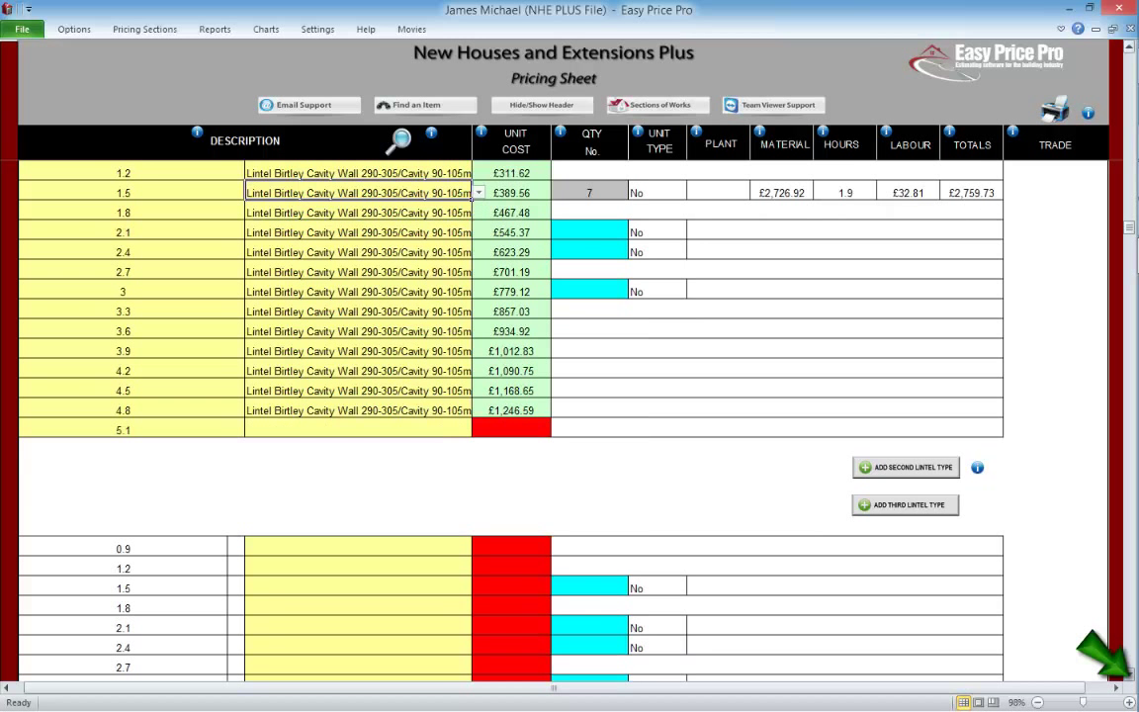
Give the third table's 1.5 length row a Lintel Birtley Cavity Wall 250-265/Cavity 50-65mm CB50HD item with quantity 2, and review the main table.
left_click(358, 608)
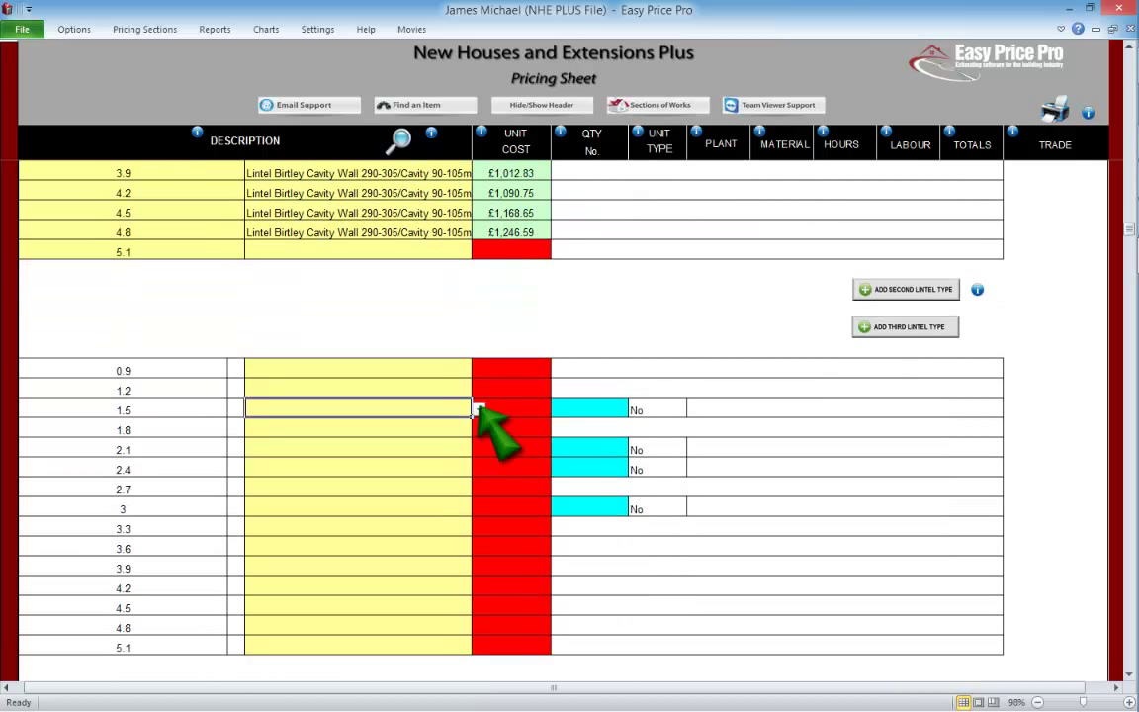
left_click(478, 409)
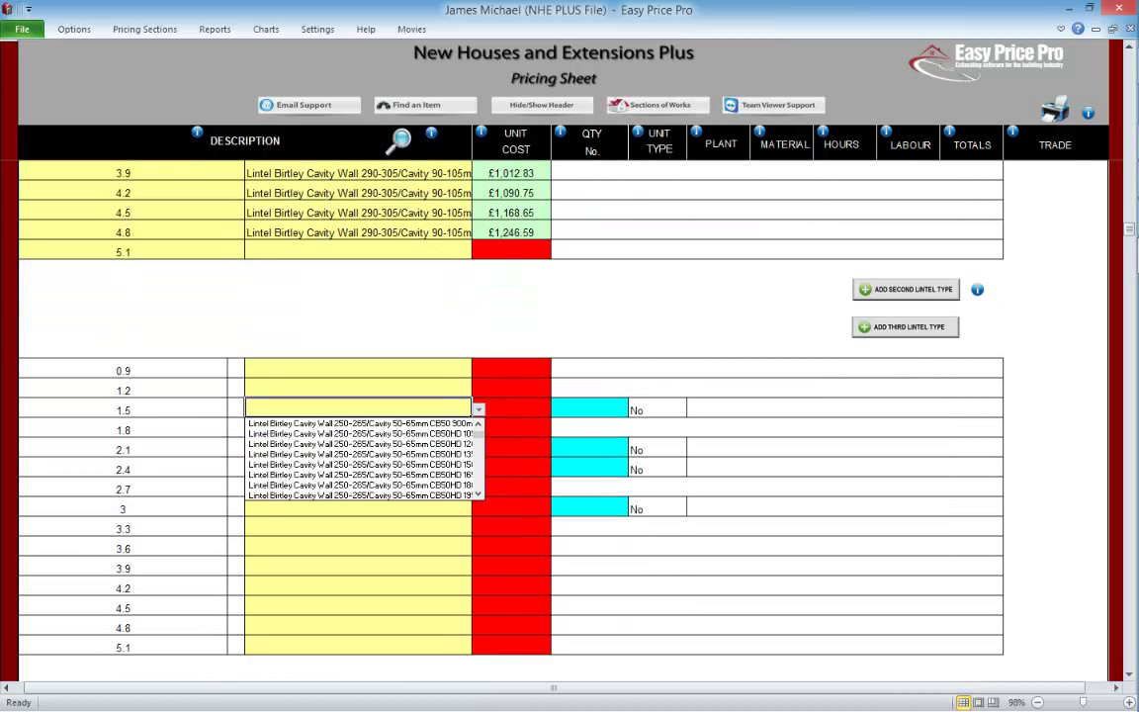
left_click(395, 456)
left_click(626, 409)
type("2")
key("Return")
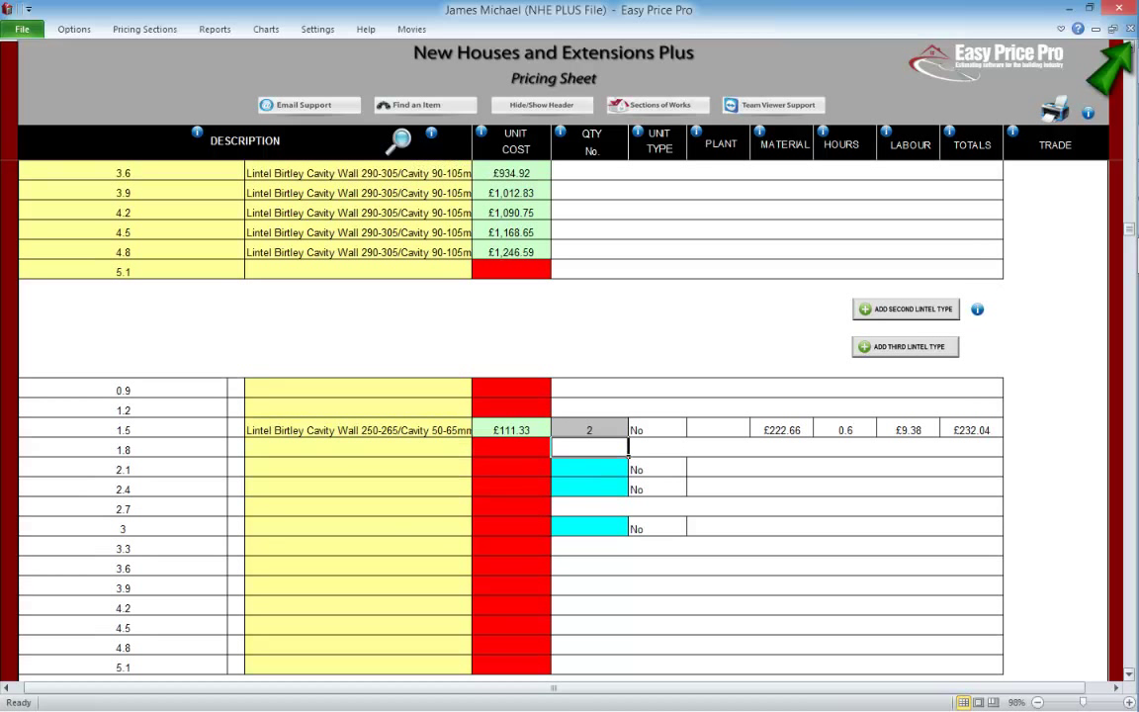
scroll(553, 396, "up", 3)
scroll(553, 395, "up", 7)
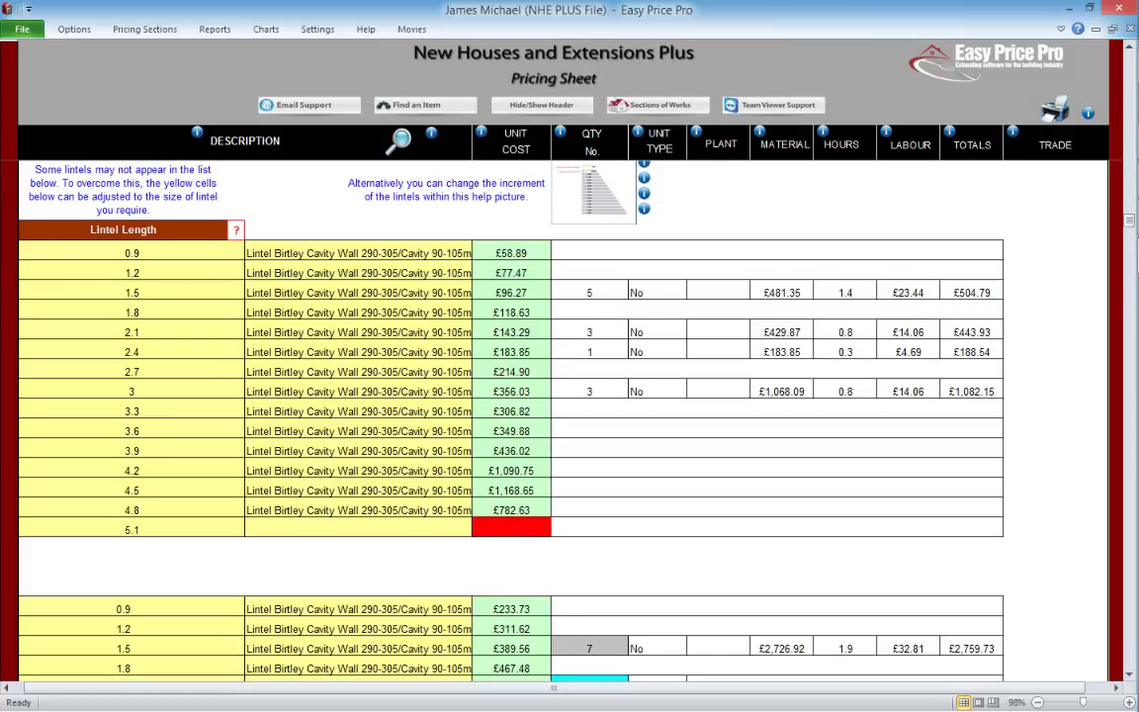
scroll(553, 396, "down", 2)
scroll(554, 395, "down", 8)
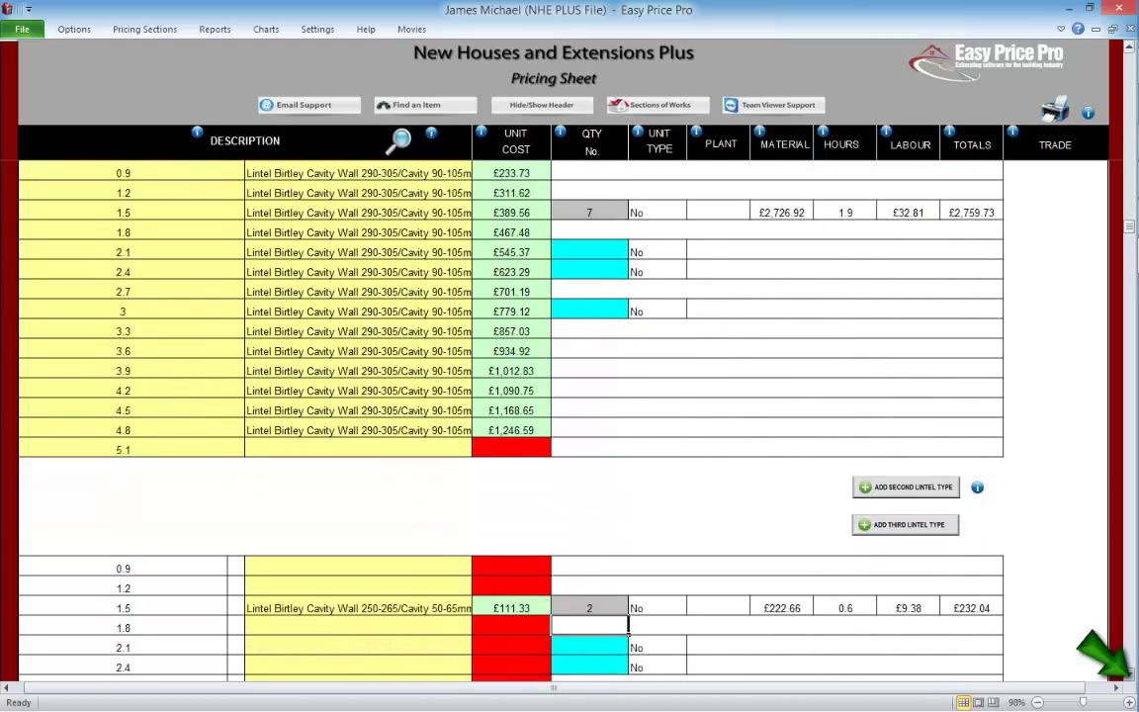
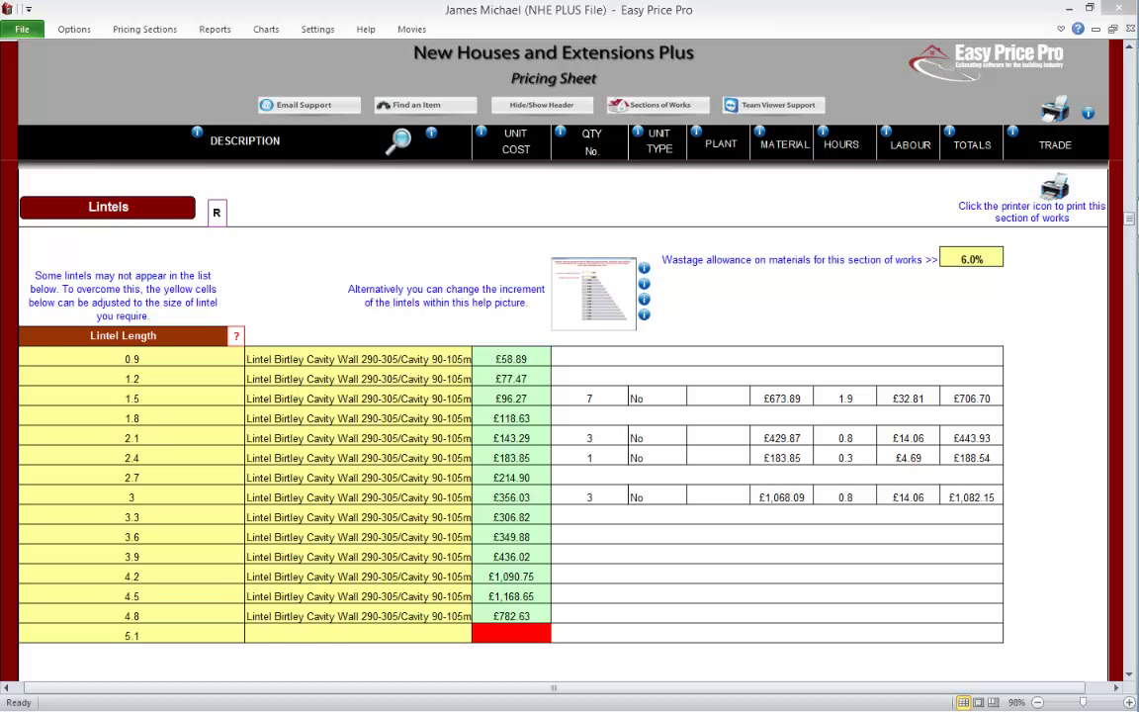
Read the note on combination frames and lintels in the Lintels section, and close it.
left_click(643, 298)
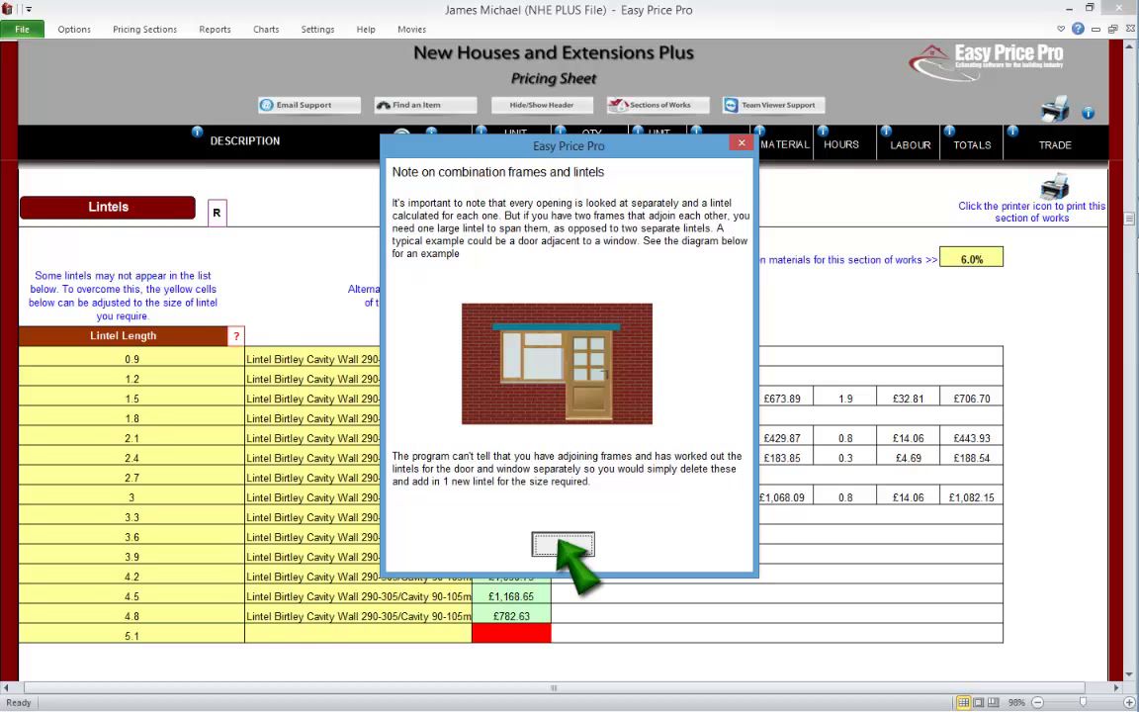
key("Return")
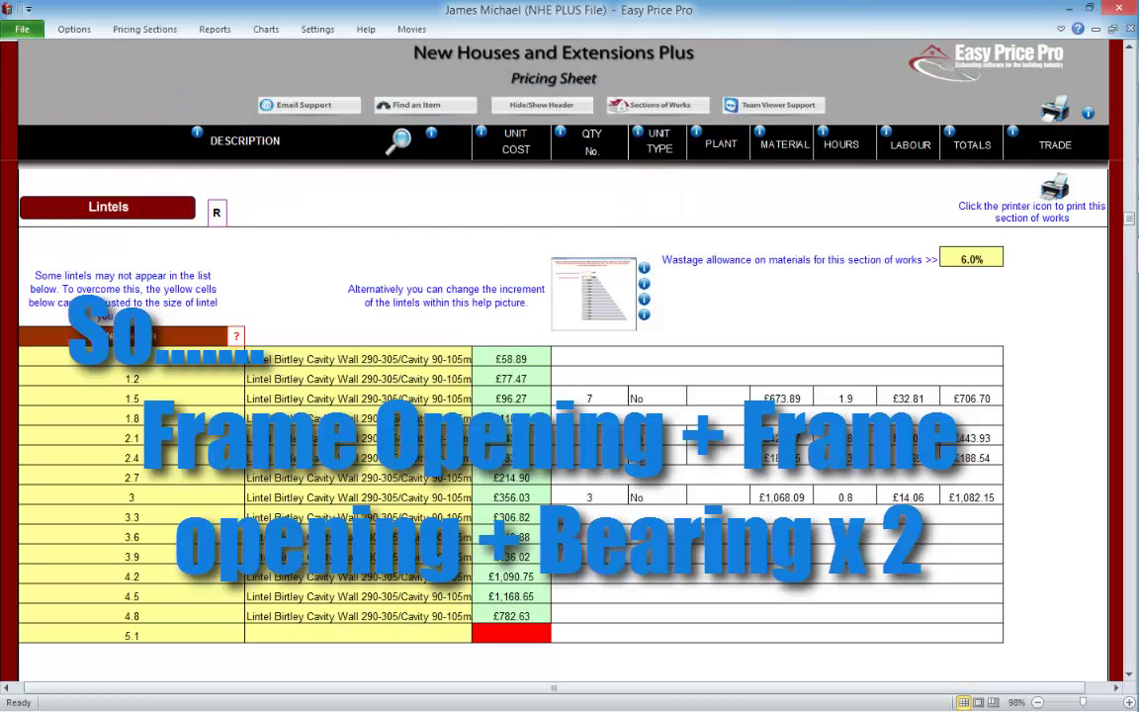
Try a quantity of 1 in the 4.8 length row of the main lintel table, and restore the cell's calculated entry.
type("1")
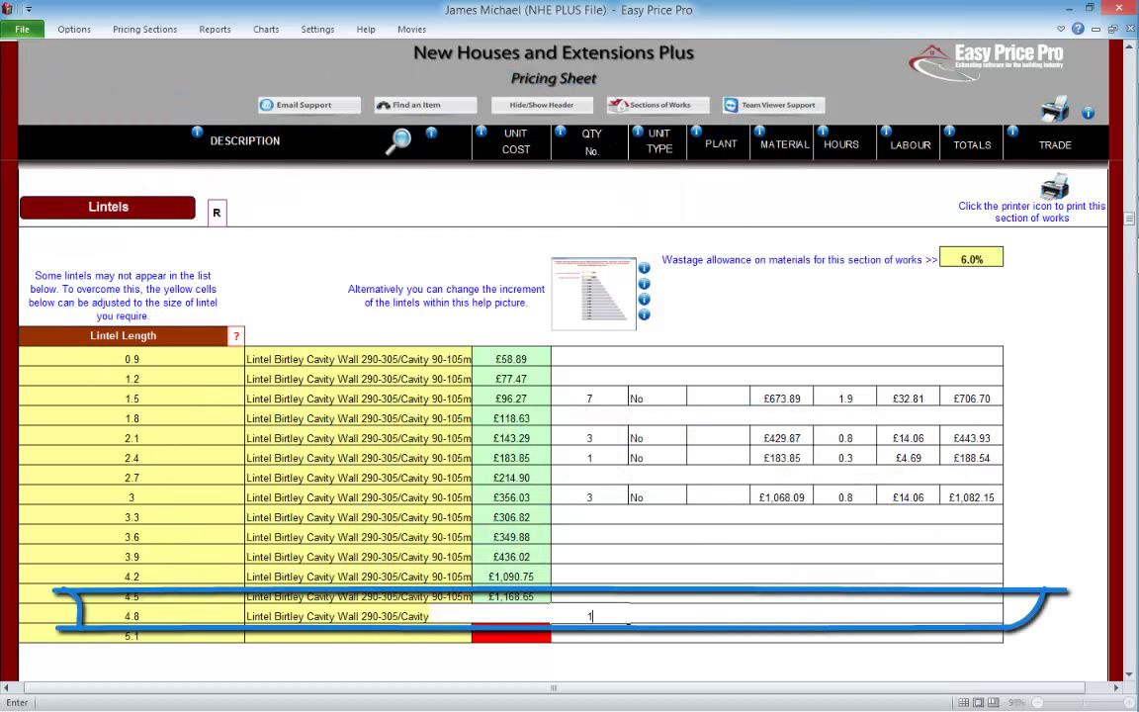
key("Return")
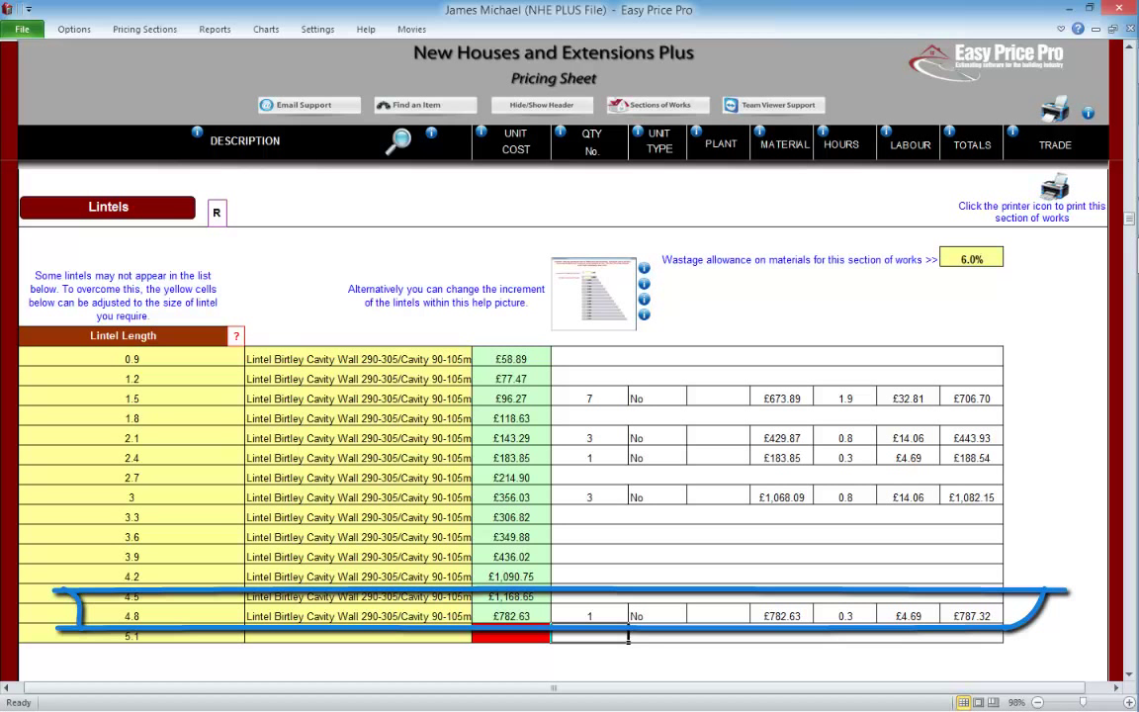
left_click(74, 29)
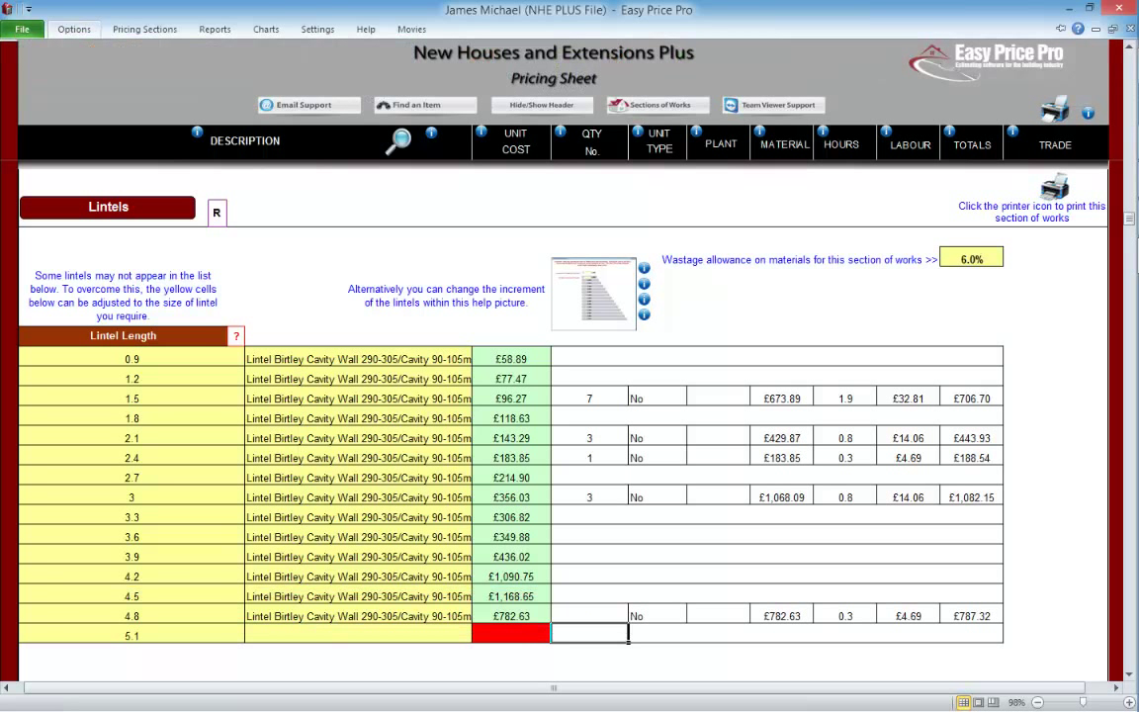
left_click(589, 613)
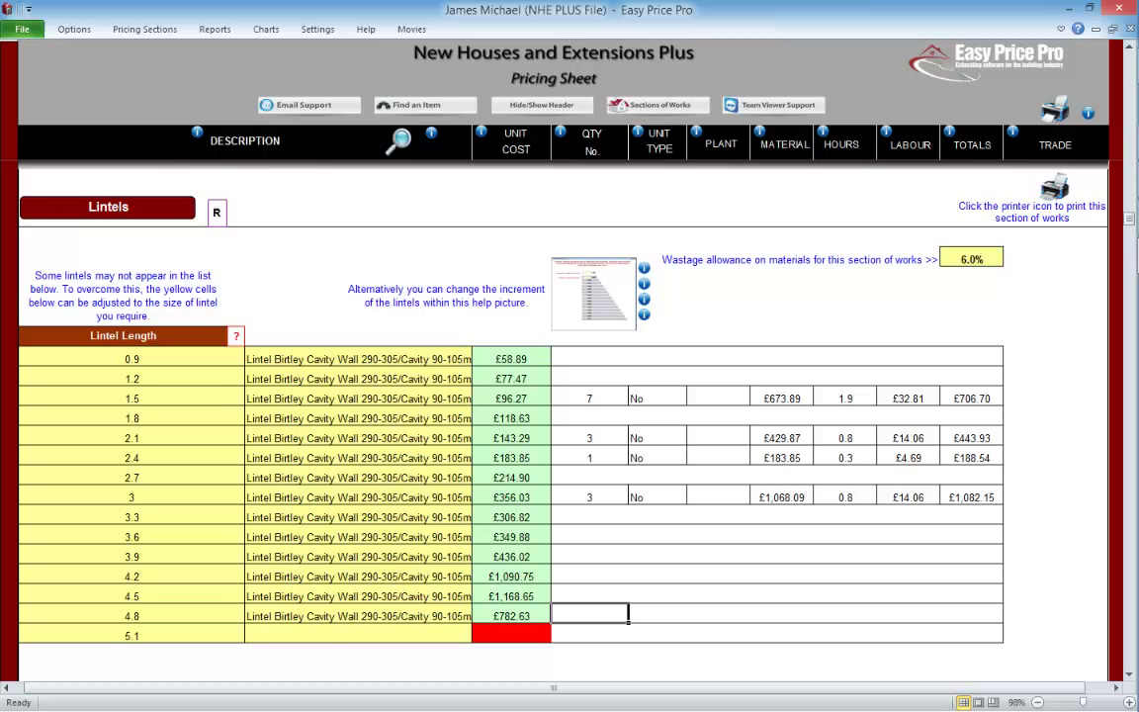
Try a quantity of 2 in the 3 length row of the main lintel table, and restore the calculated quantity.
left_click(629, 500)
type("2")
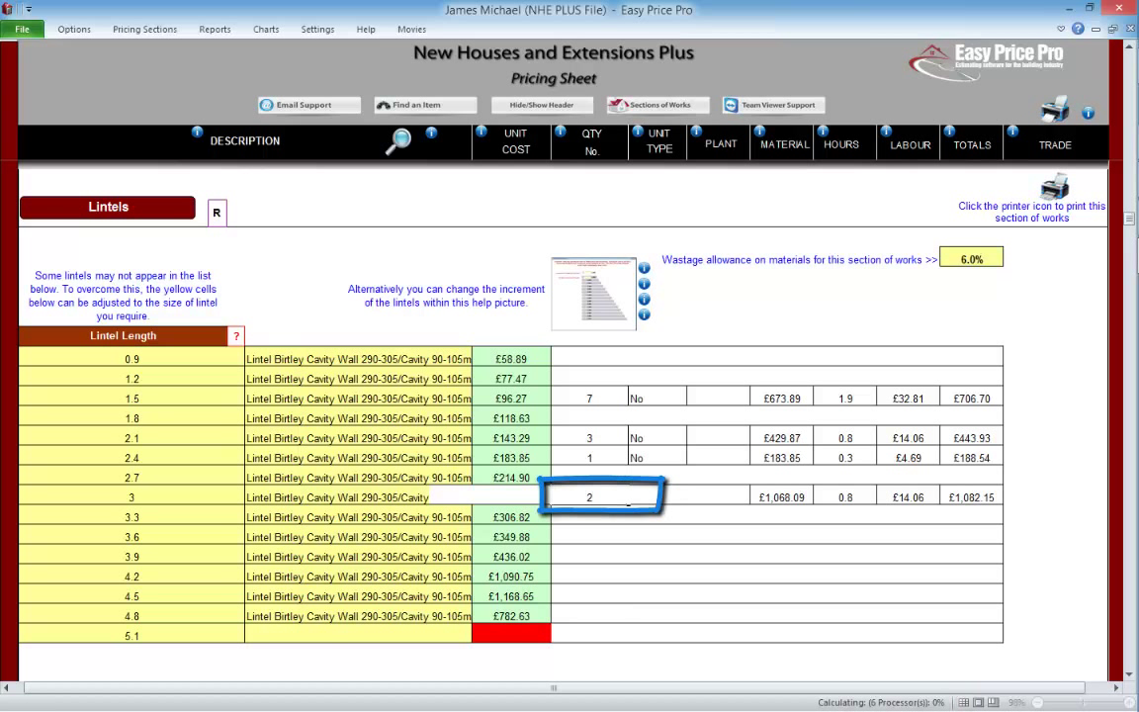
key("Return")
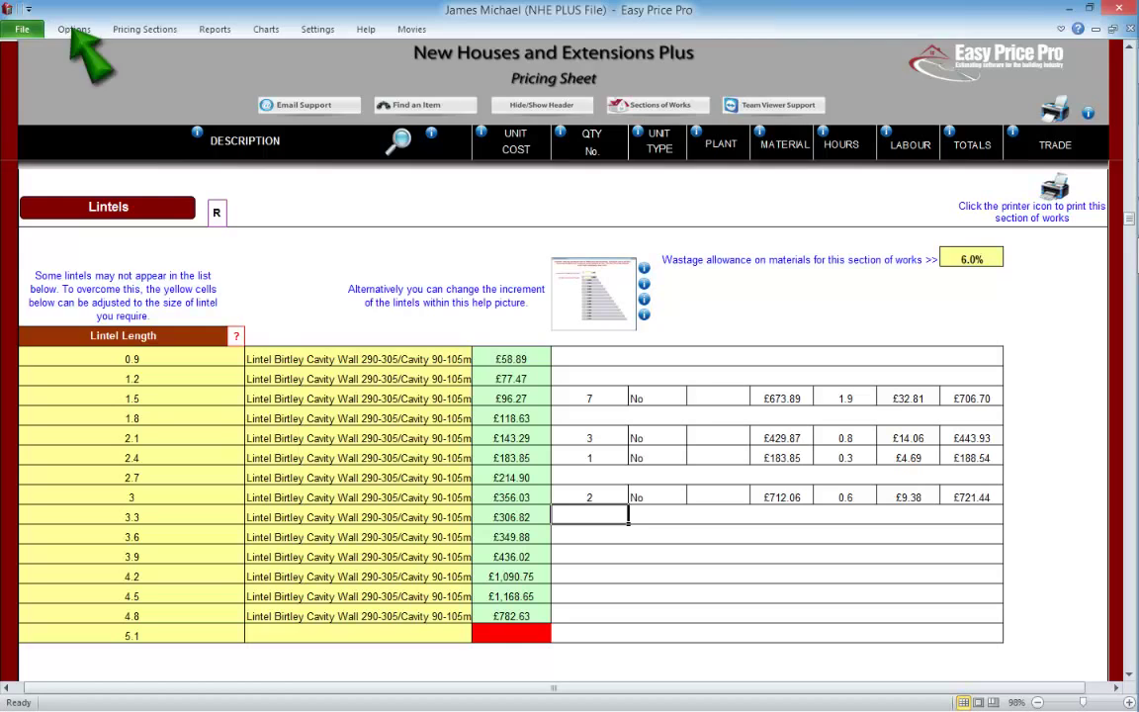
left_click(75, 28)
left_click(144, 65)
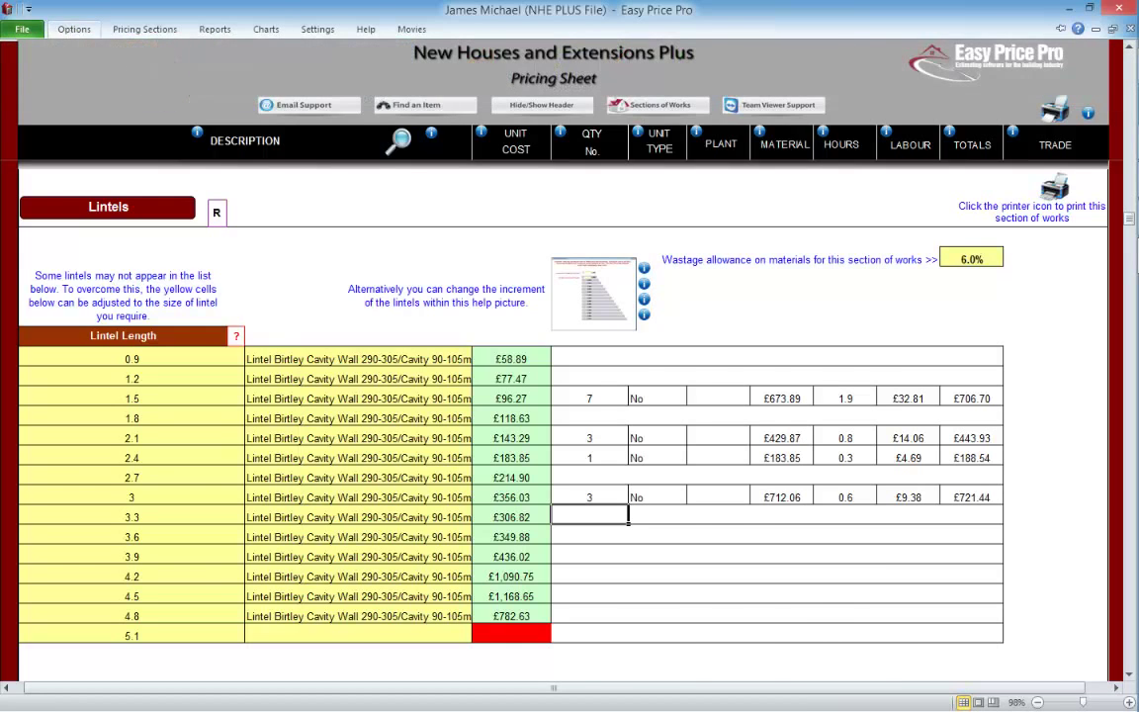
Read the Internal Door Lintels help picture for the Internal Door Opening Lintels section, and exit it.
scroll(563, 445, "down", 3)
scroll(564, 445, "down", 9)
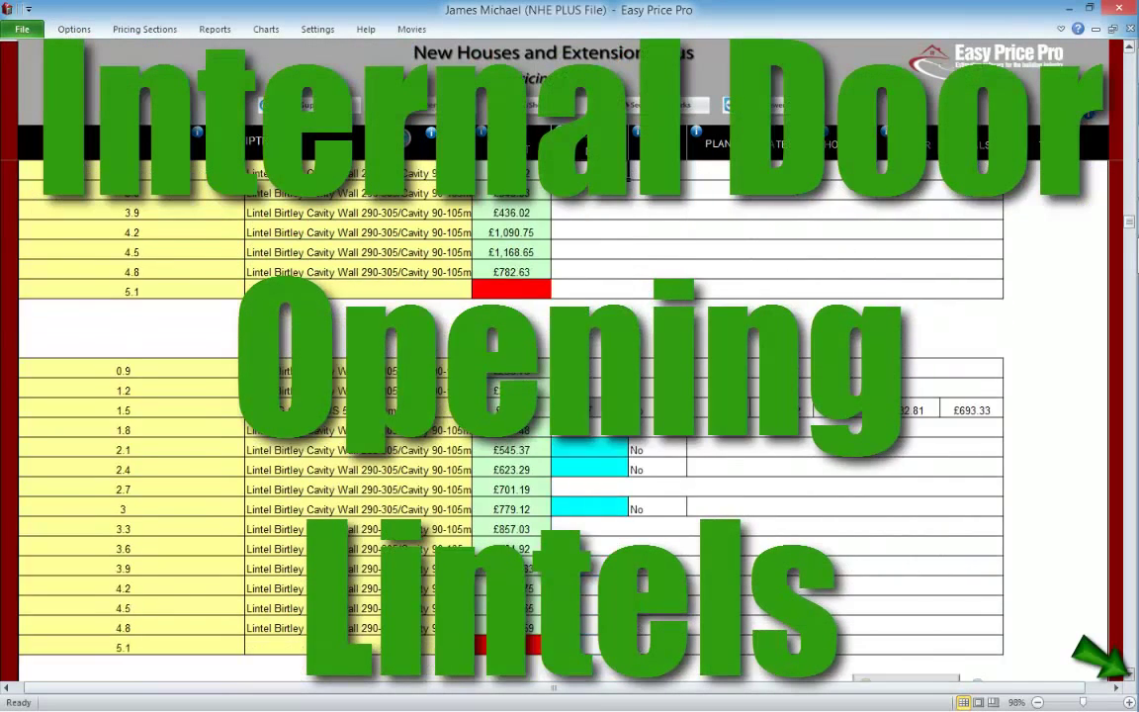
scroll(564, 445, "down", 2)
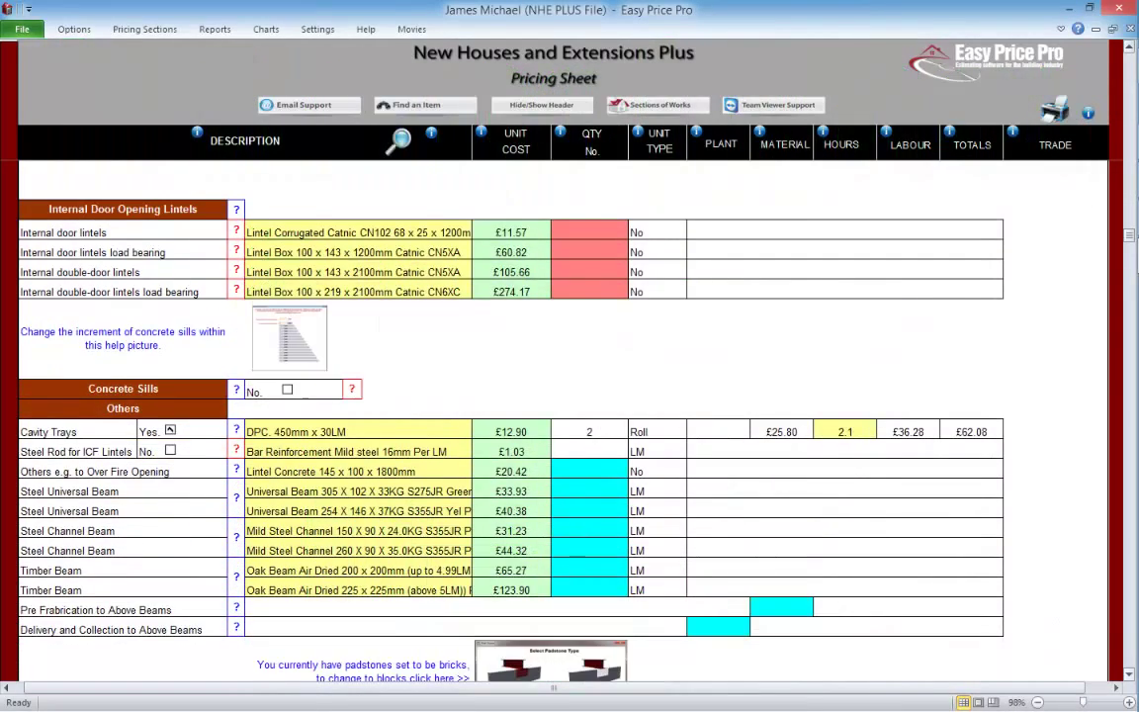
left_click(236, 210)
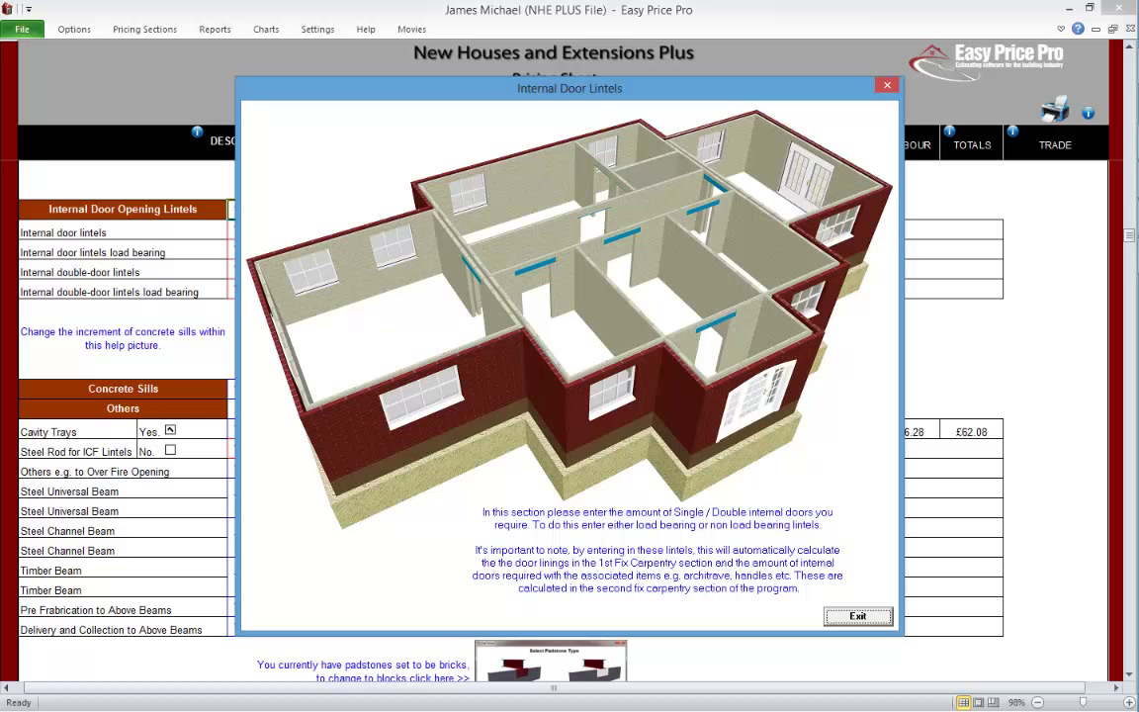
left_click(857, 616)
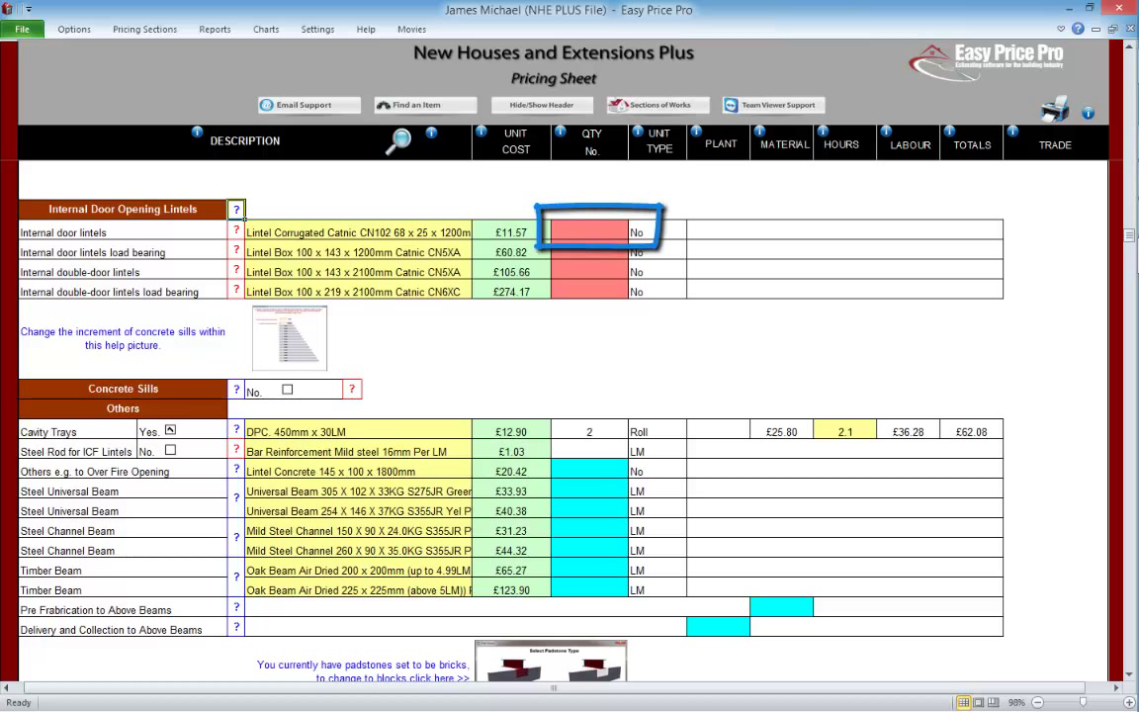
Enter 6 internal door lintels through that row's help picture and view the item choices for the row.
left_click(236, 229)
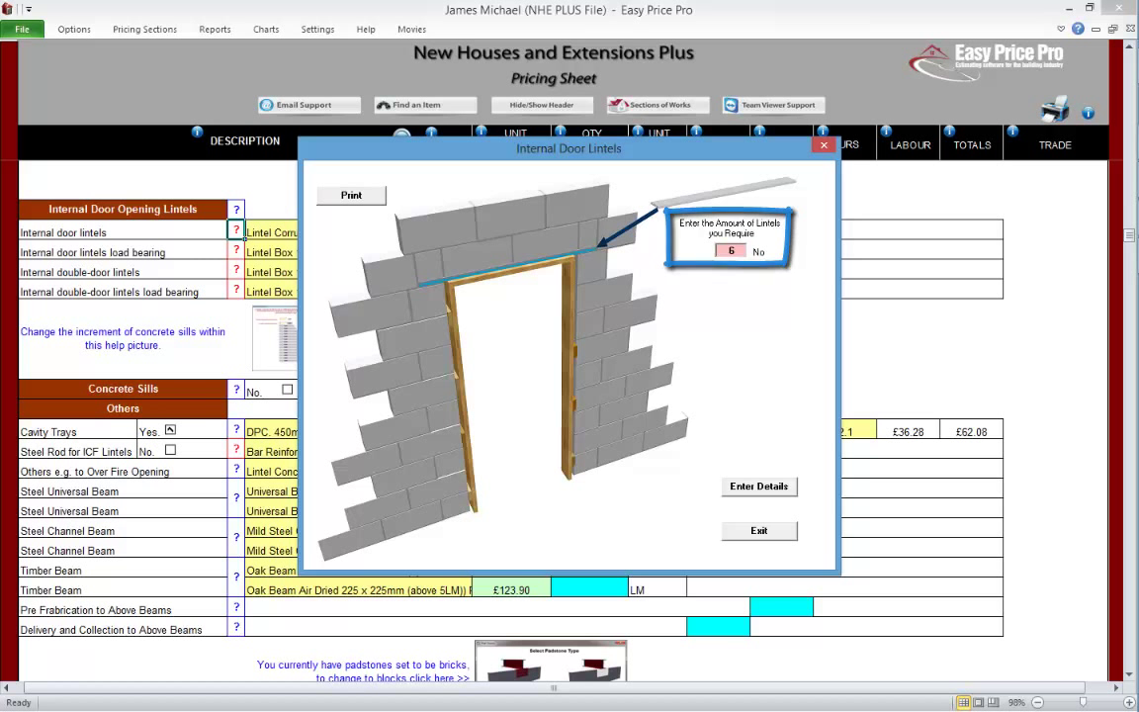
type("6")
left_click(758, 485)
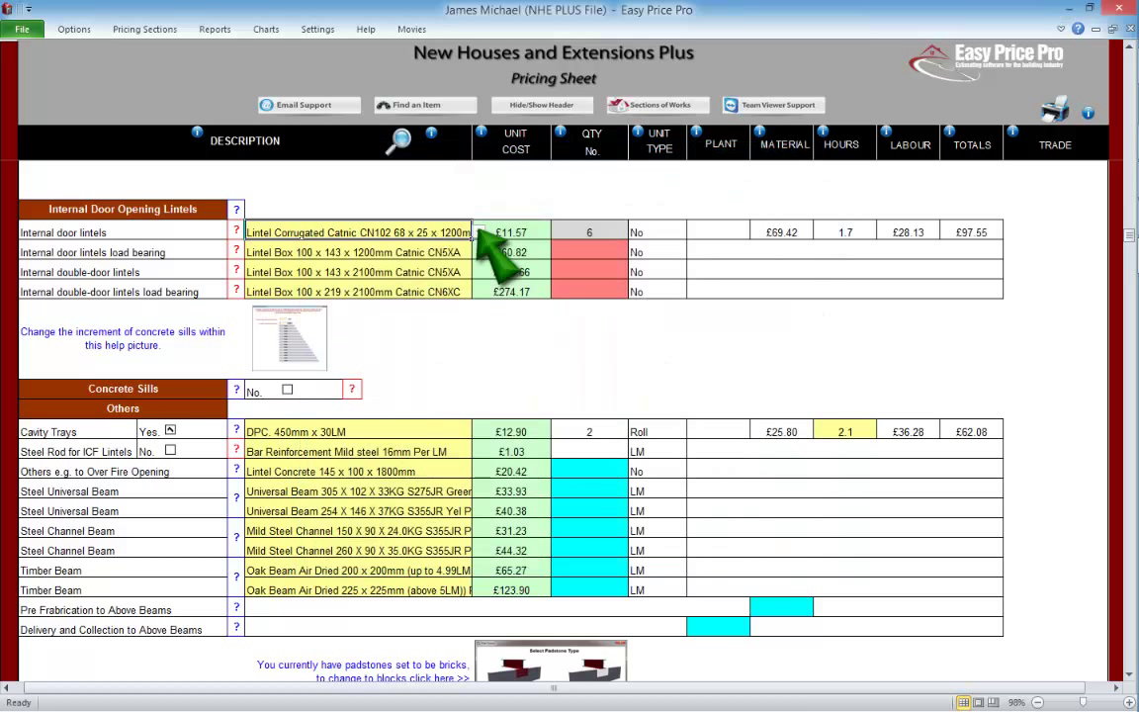
left_click(478, 231)
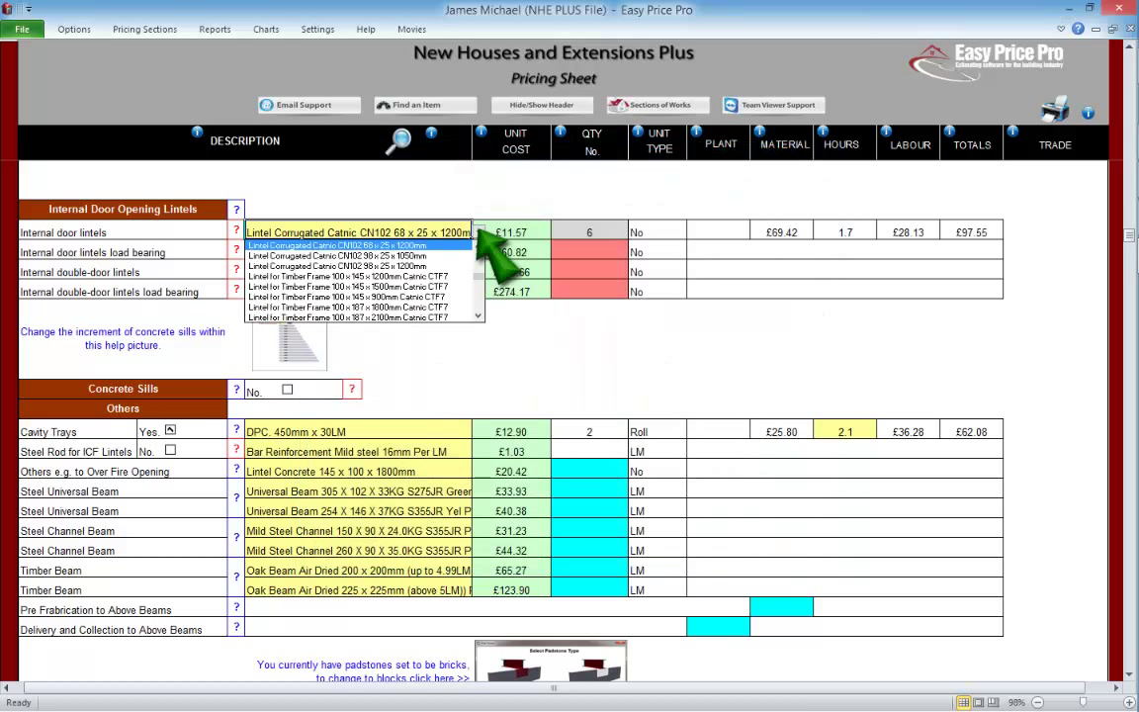
left_click(477, 232)
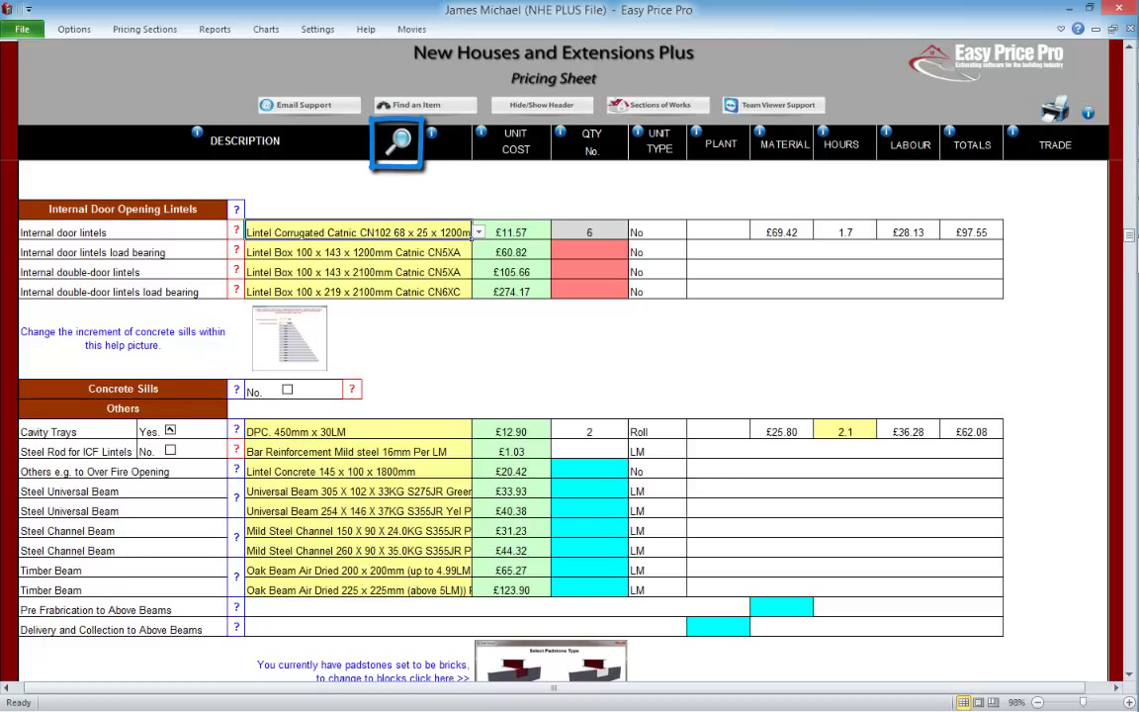
Enter 8 load-bearing internal door lintels through that row's help picture and view the row's item choices.
left_click(237, 230)
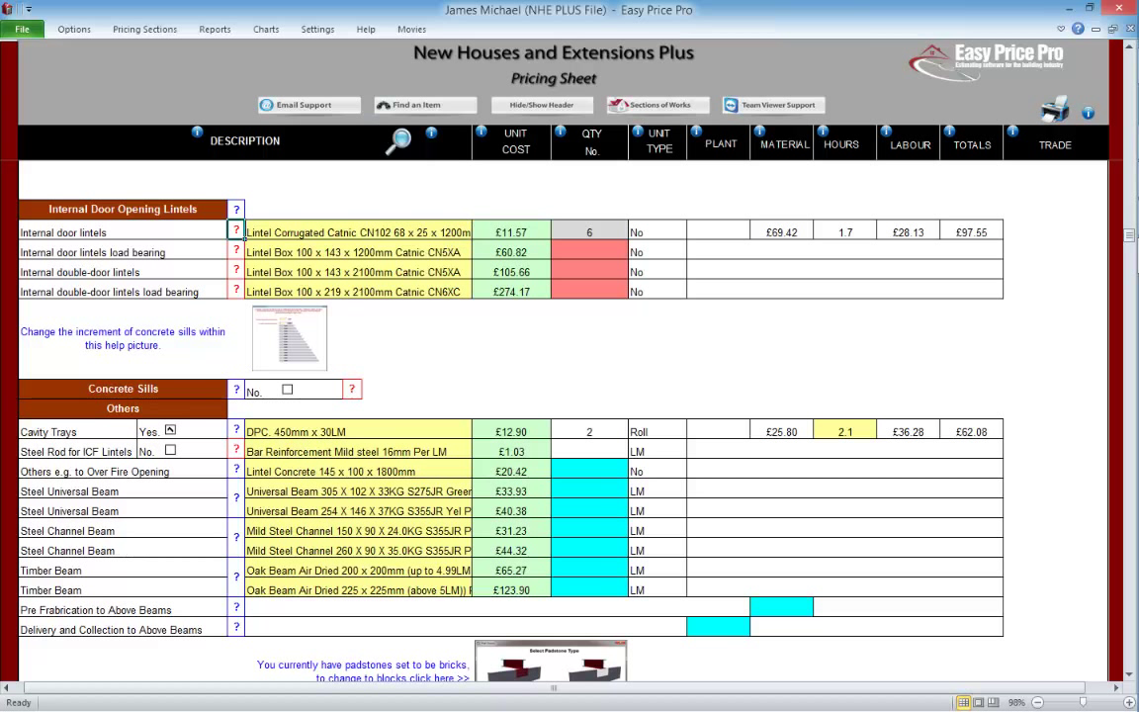
left_click(237, 250)
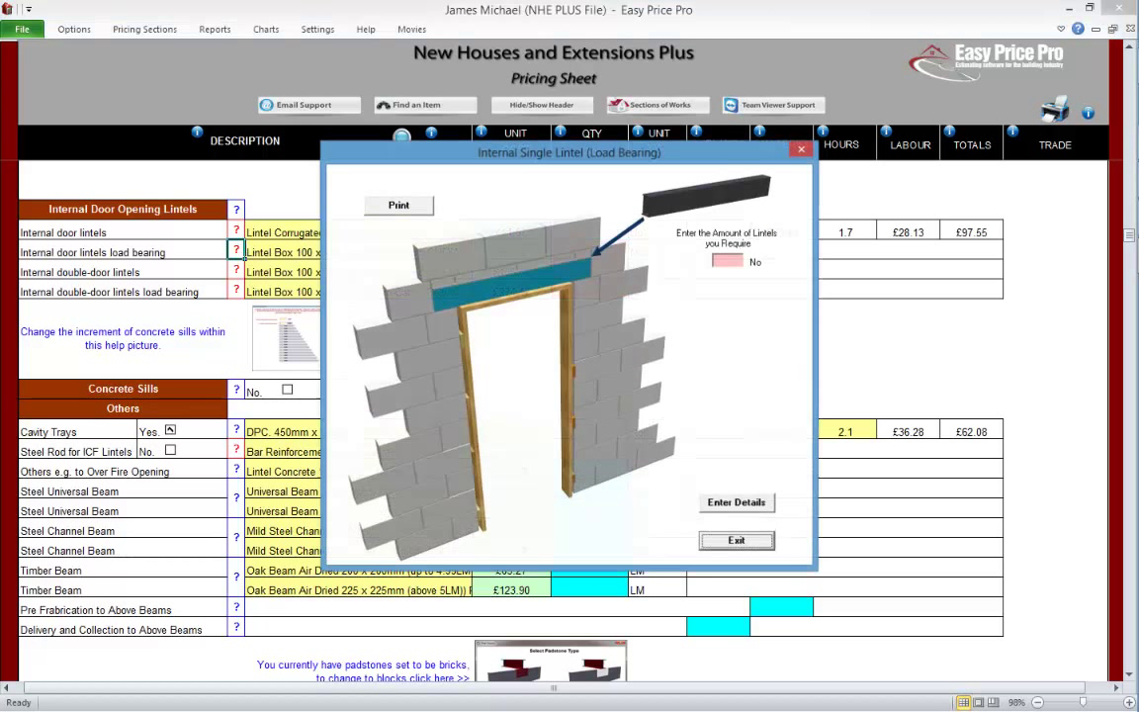
type("8")
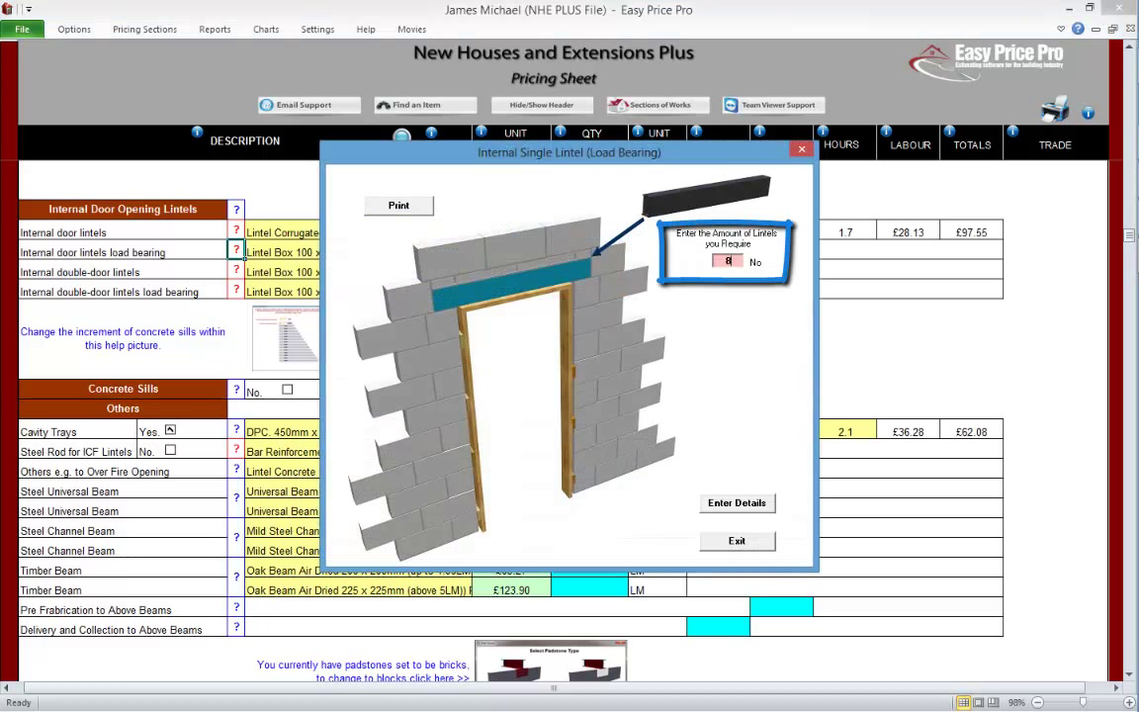
left_click(736, 502)
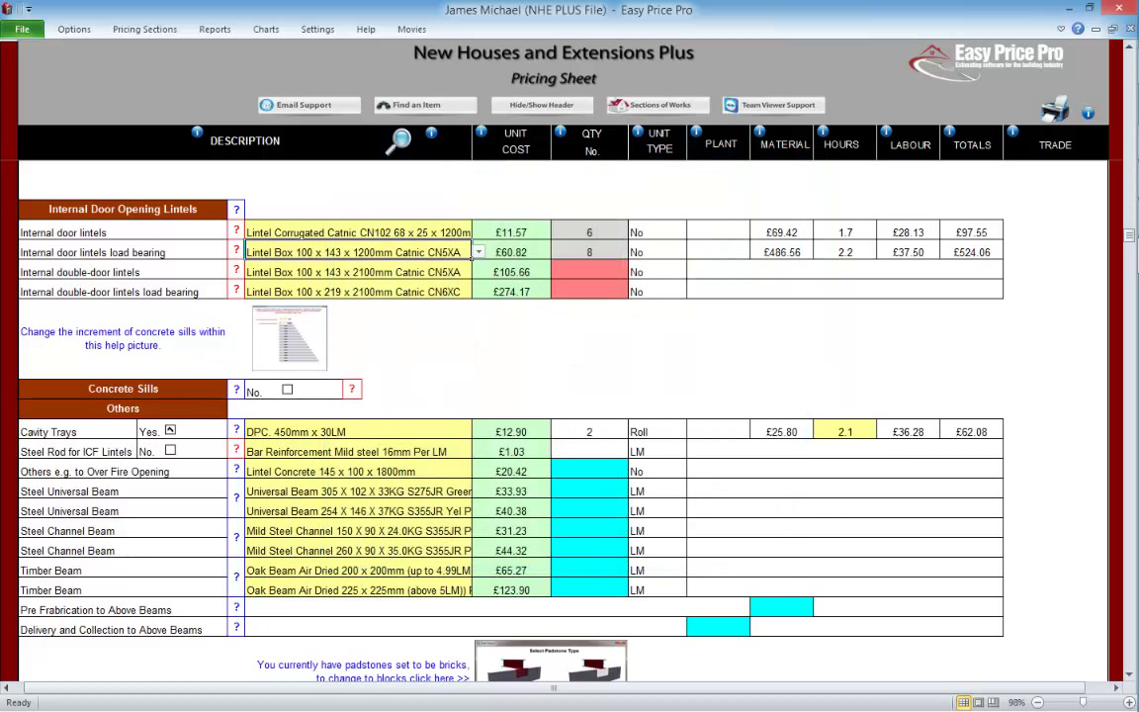
left_click(479, 249)
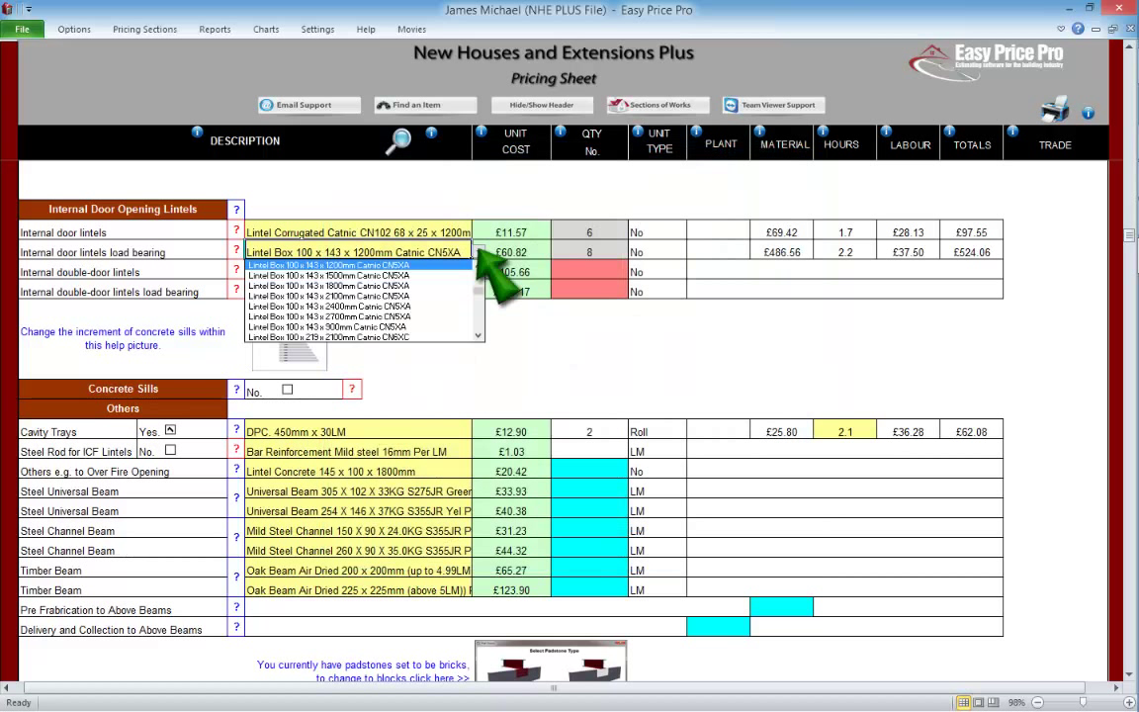
left_click(479, 251)
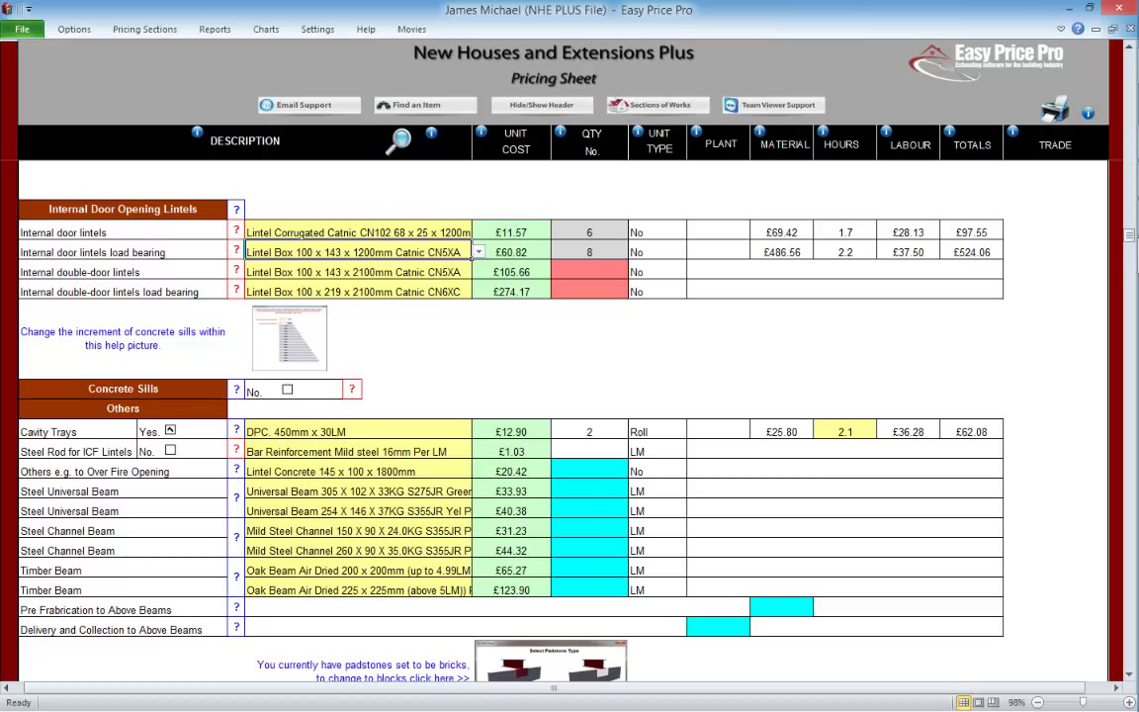
View the help pictures for the internal double-door lintels and their load-bearing version without entering an amount.
left_click(236, 272)
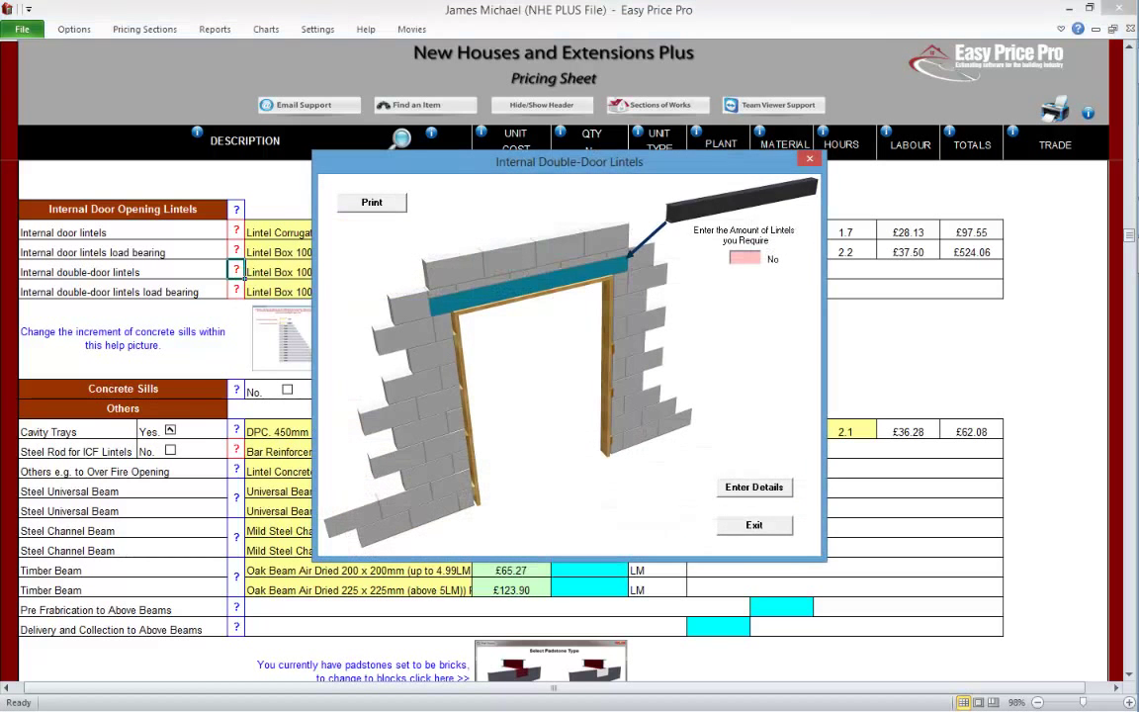
left_click(753, 524)
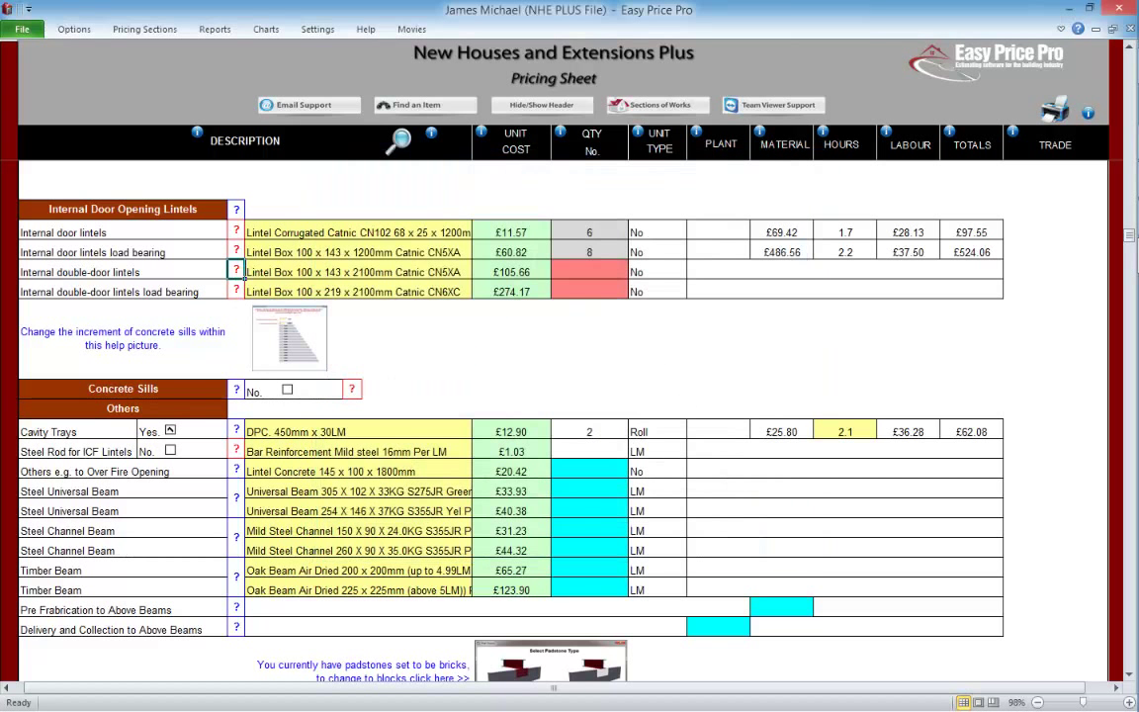
left_click(236, 289)
View the Concrete Sill help picture for the Concrete Sills section and exit it.
scroll(243, 294, "down", 2)
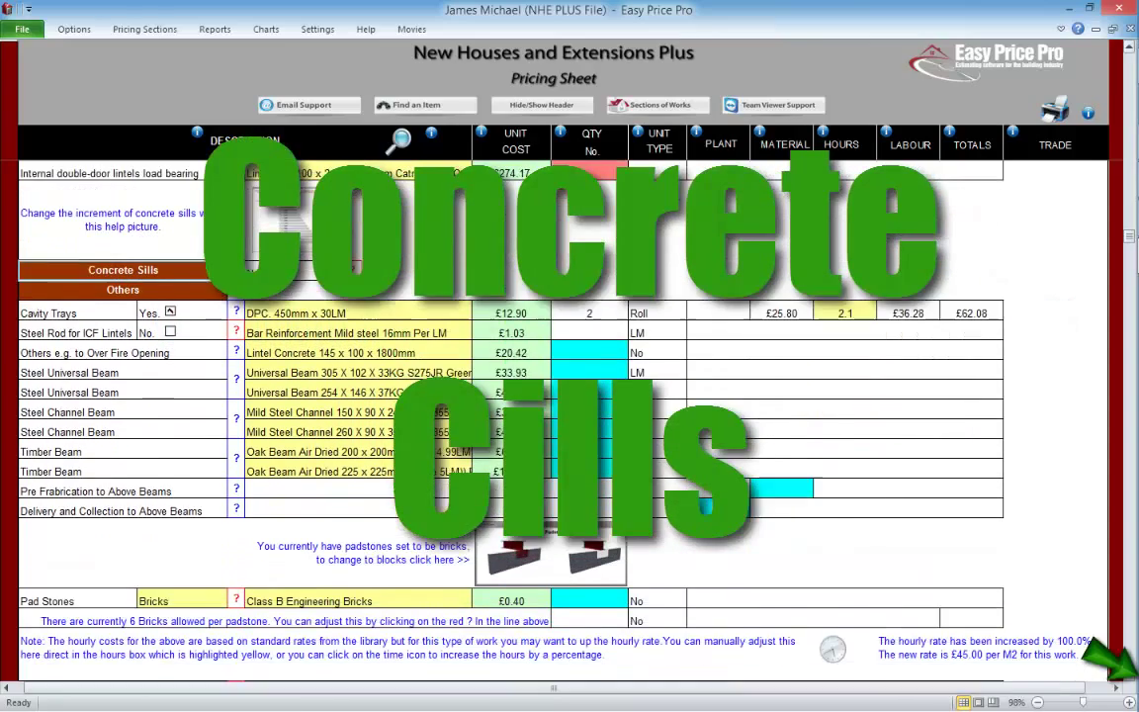
left_click(239, 253)
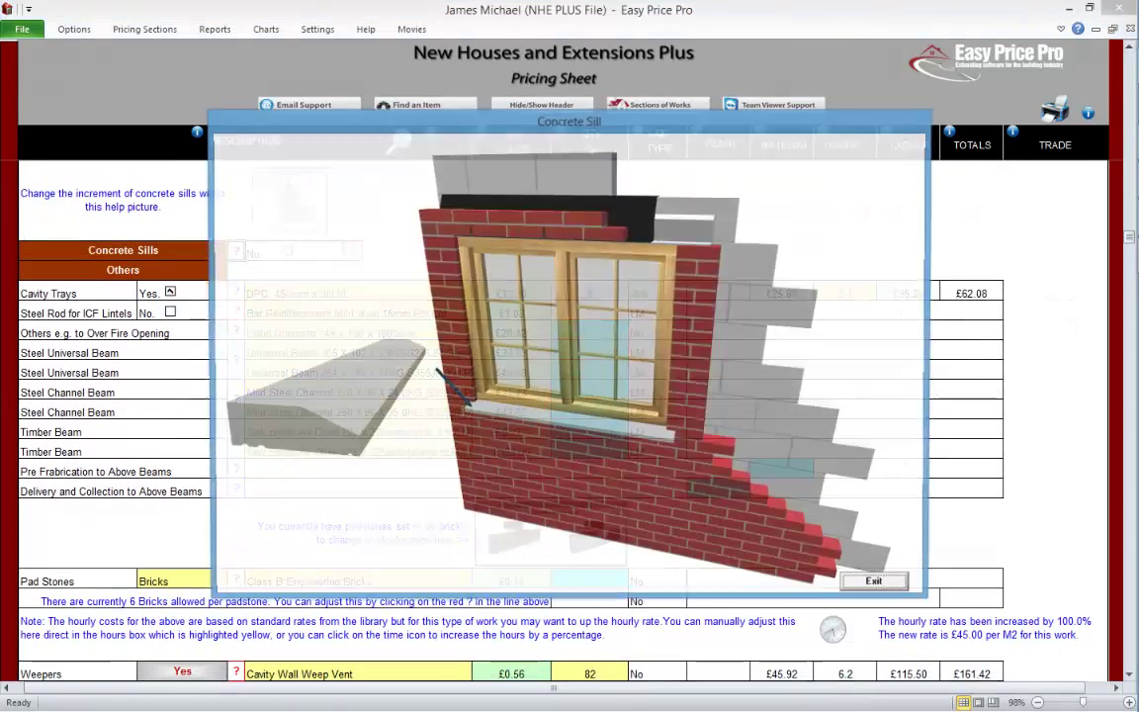
left_click(878, 584)
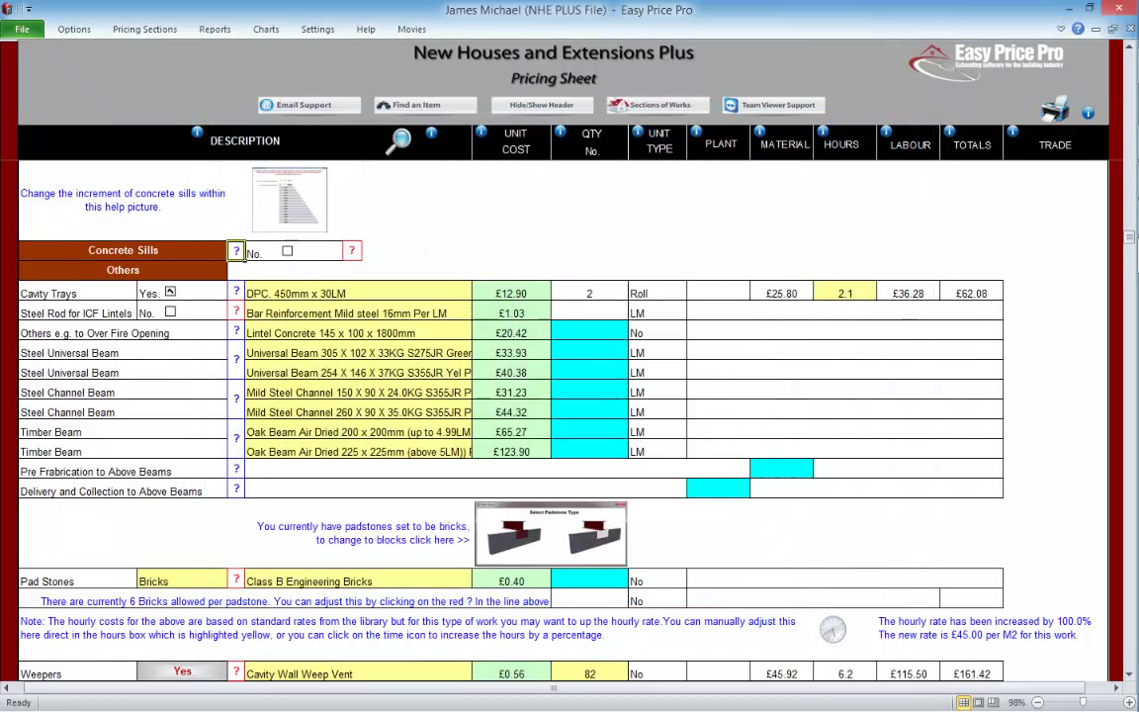
Try including concrete sills in the pricing, and check the overhang setting for each side of the sill.
left_click(287, 253)
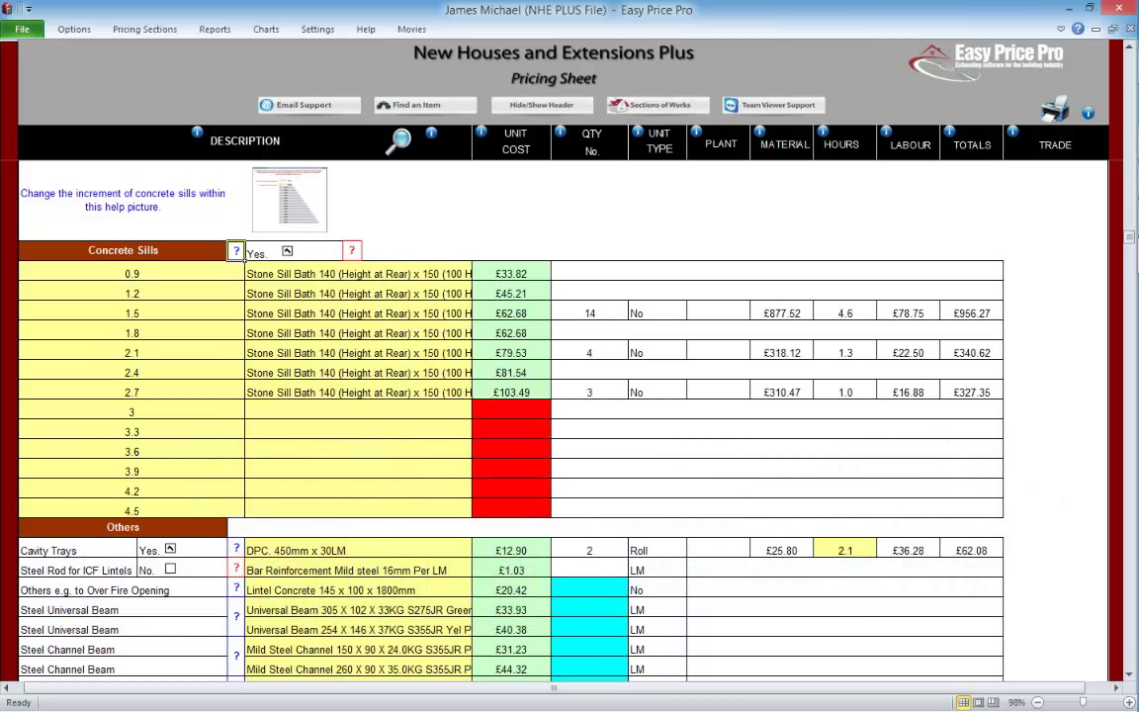
left_click(351, 250)
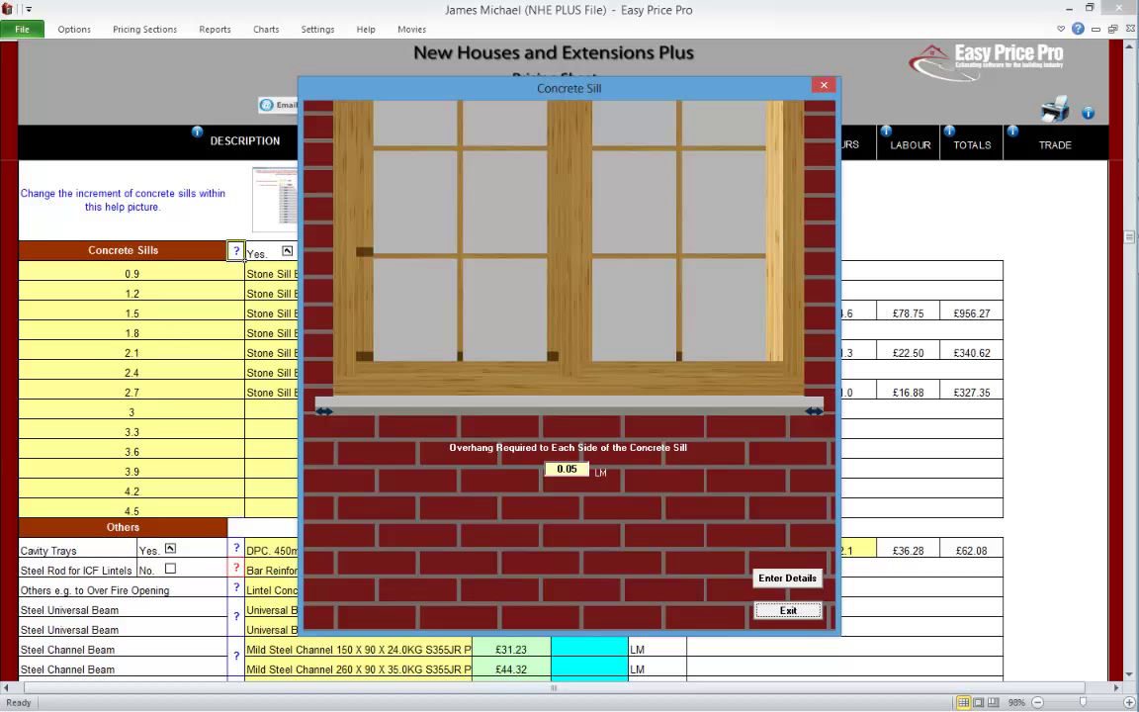
left_click(788, 610)
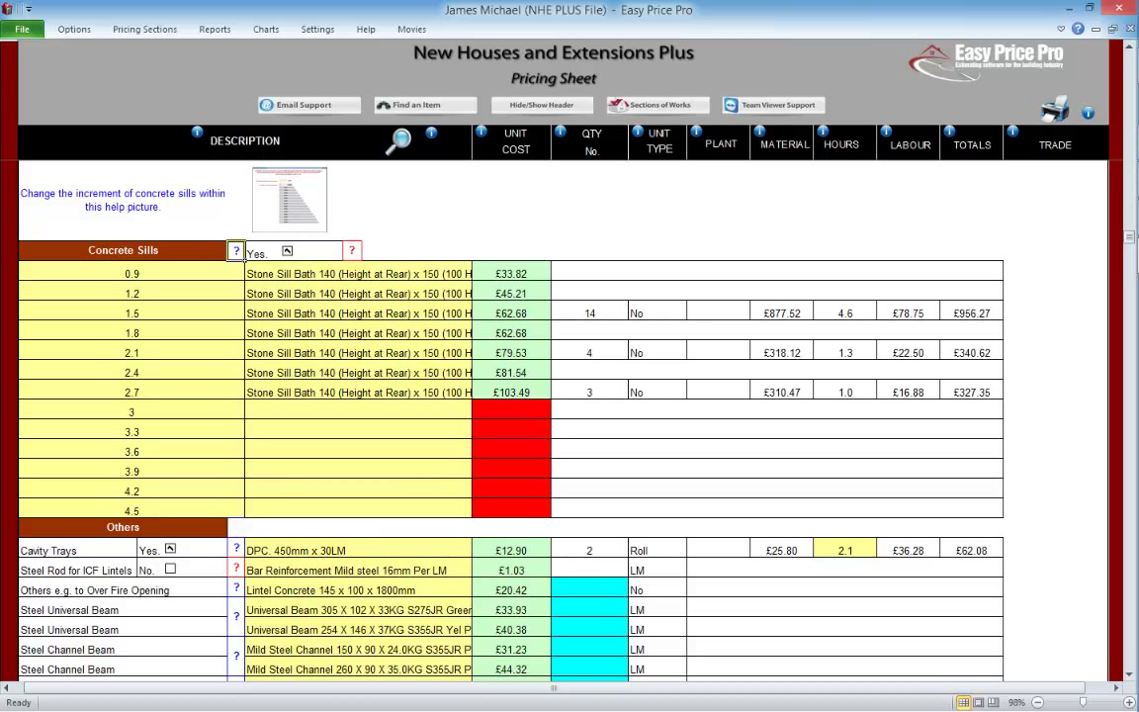
Review the item choices for the 1.5 concrete sill row, keeping Stone Sill Bath 140 (Height at Rear) x 150 (100 High at Front) x 1547mm.
left_click(365, 309)
left_click(399, 140)
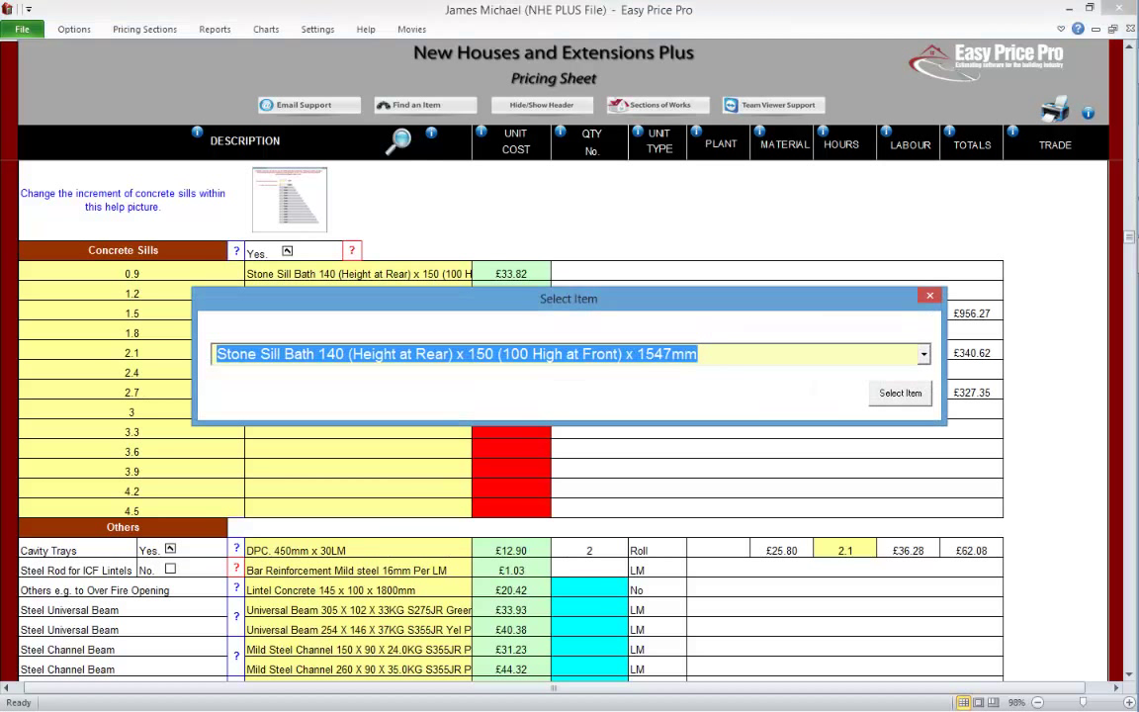
left_click(923, 353)
left_click(924, 353)
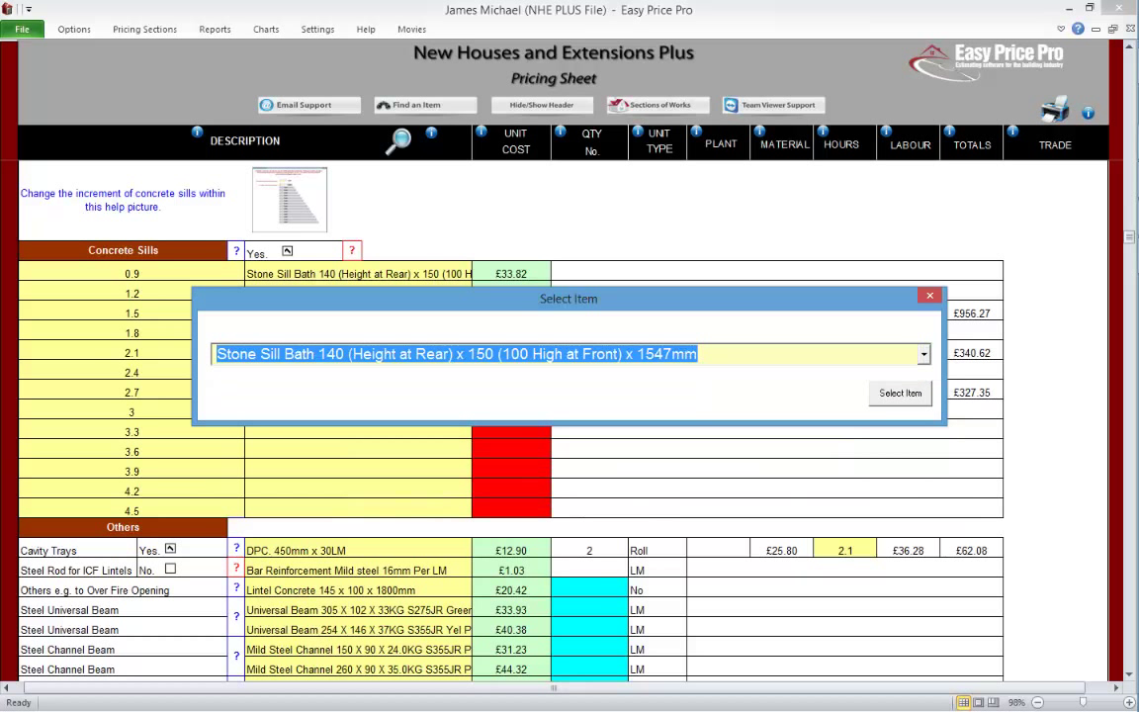
left_click(898, 393)
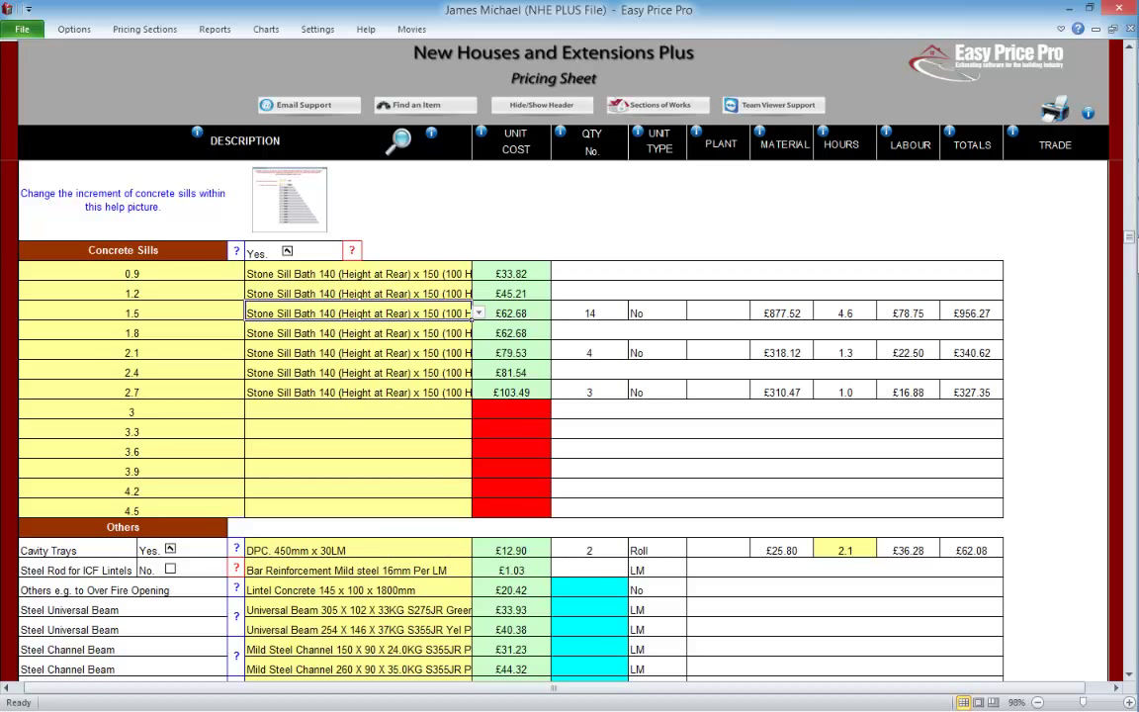
View the increment and smallest-sill fields in the Concrete Sills Help picture, exit it, and exclude concrete sills from the pricing.
left_click(286, 193)
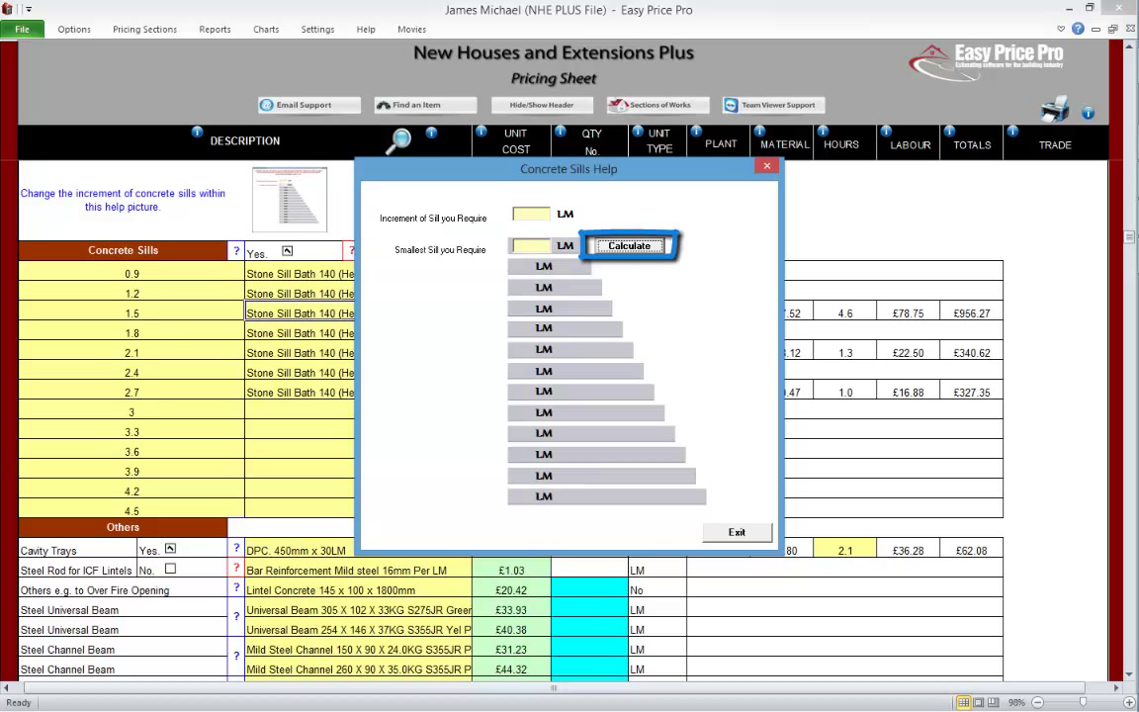
key("Tab")
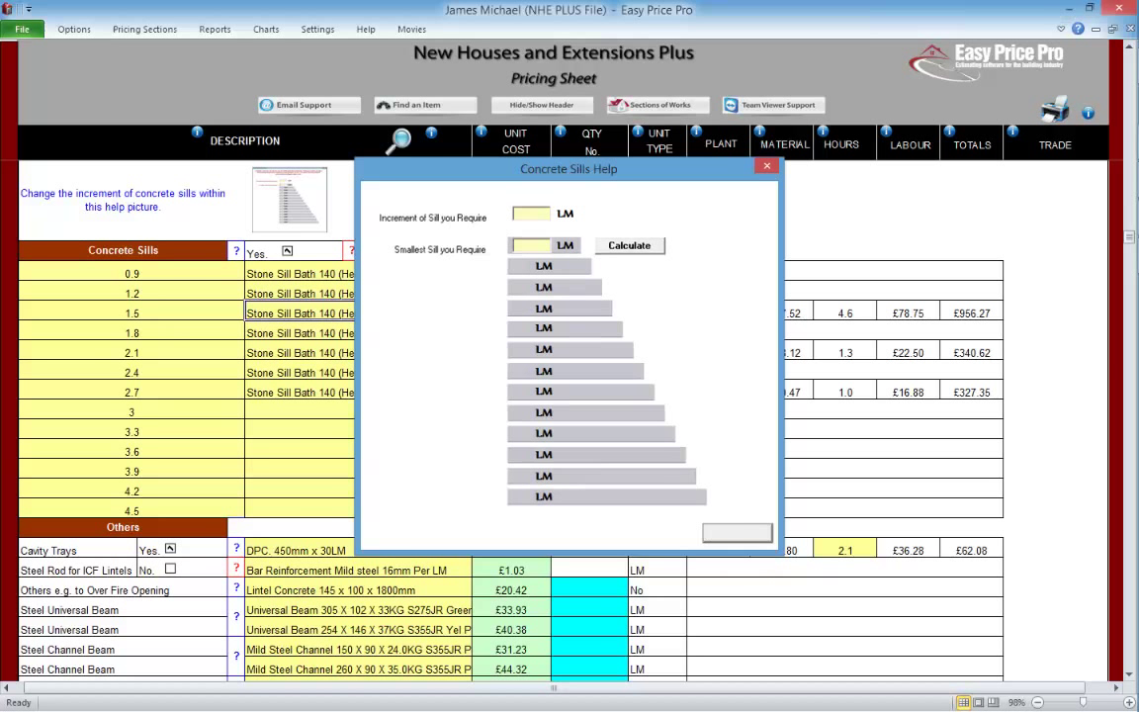
key("Return")
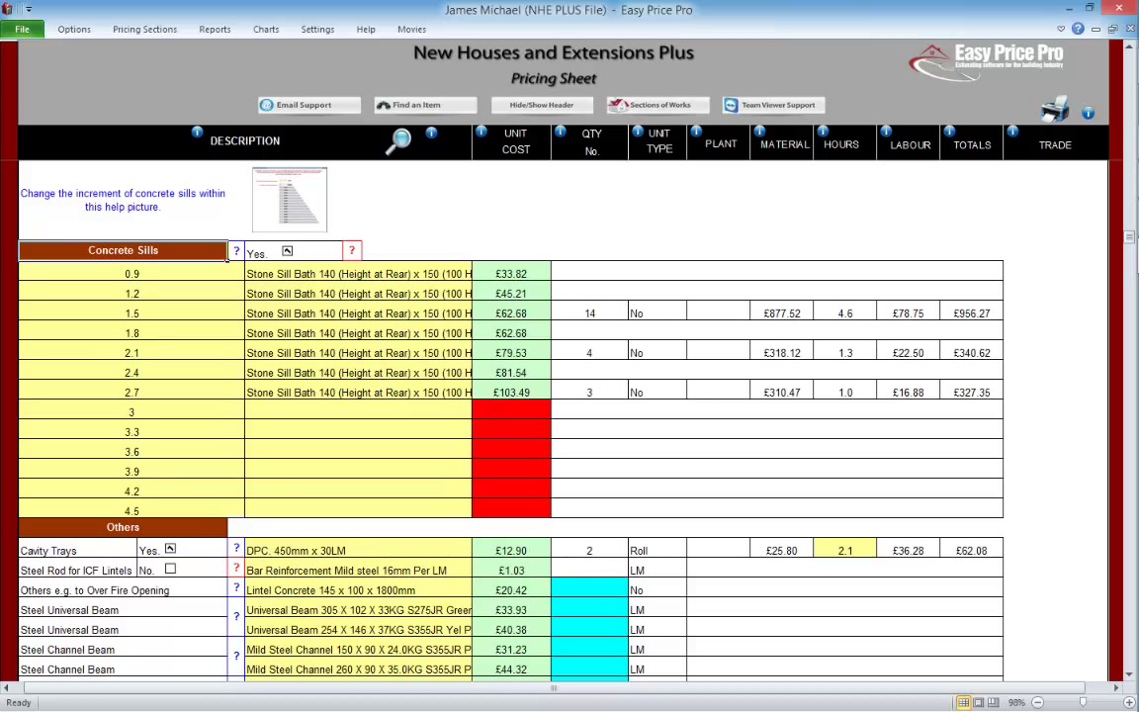
left_click(286, 251)
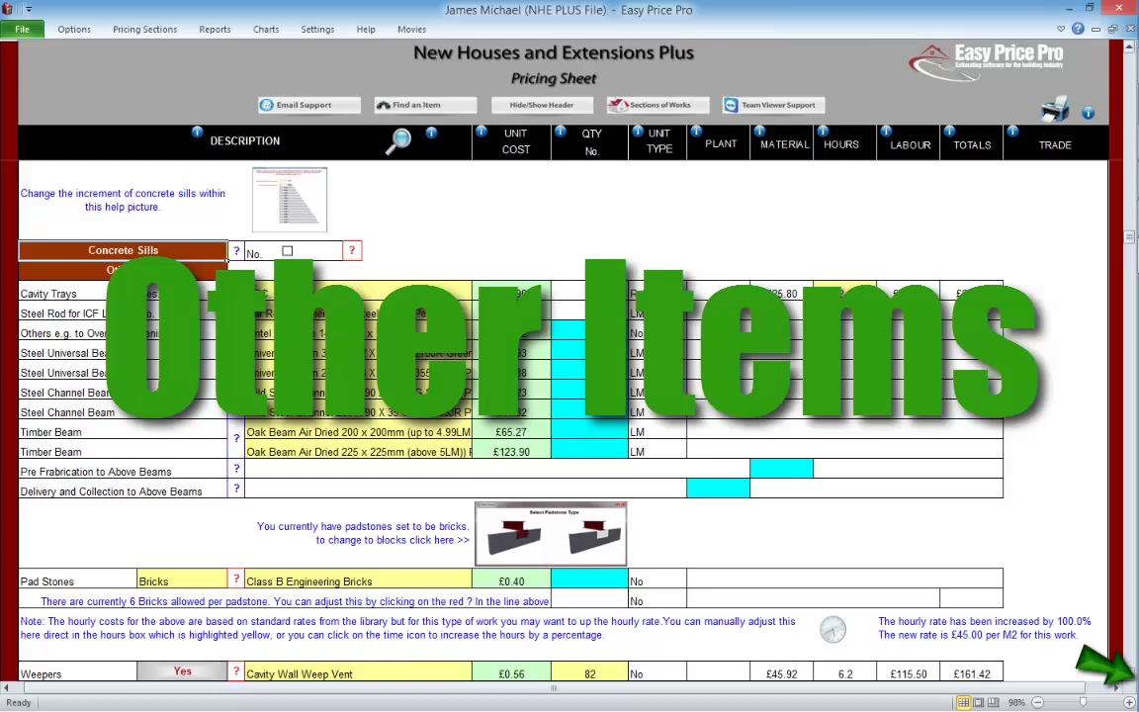
View the Cavity Trays help picture in the Others section, and try excluding cavity trays before including them again.
scroll(494, 395, "down", 1)
scroll(519, 375, "down", 1)
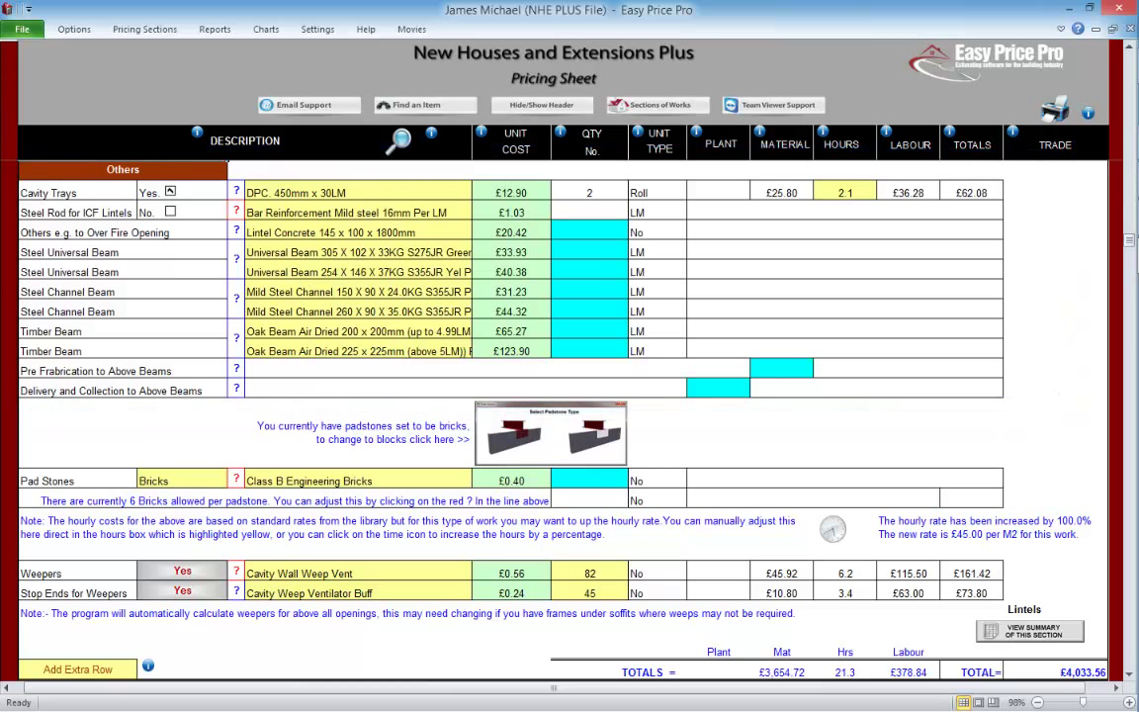
left_click(235, 190)
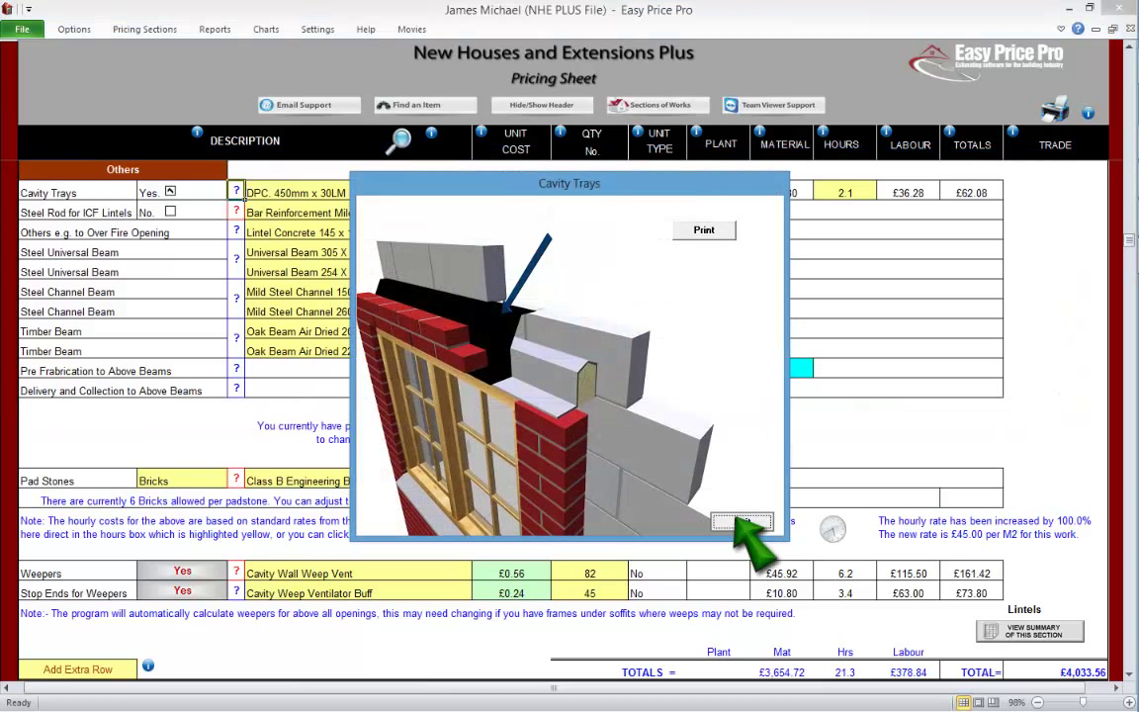
left_click(742, 521)
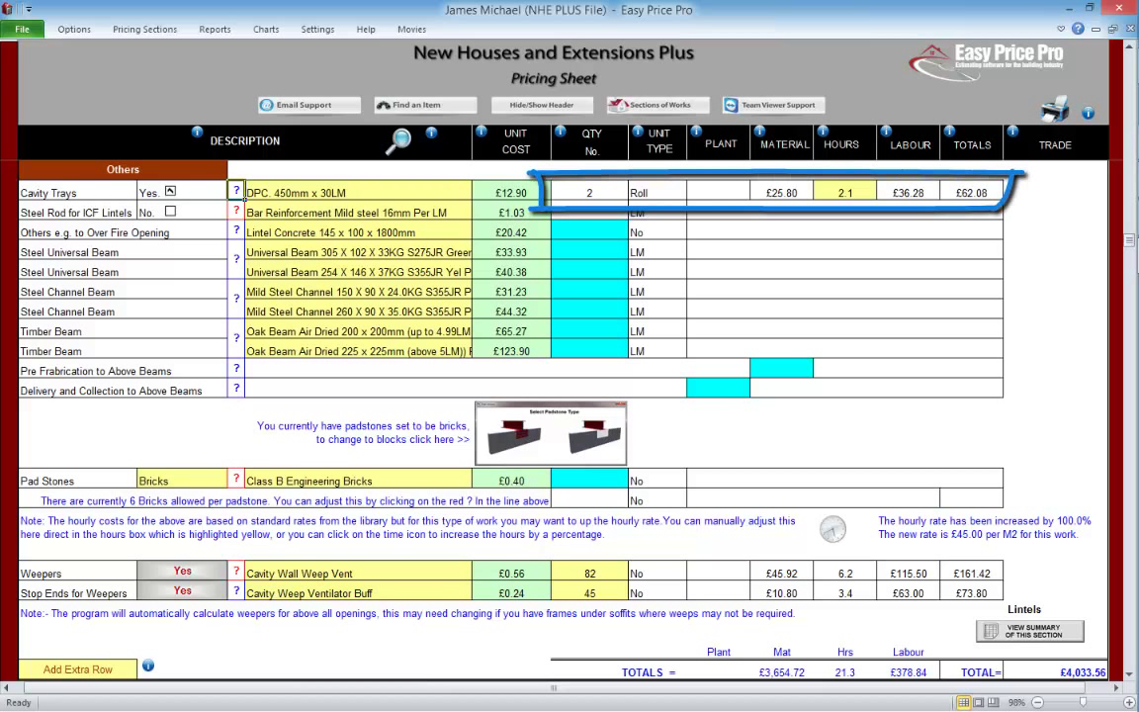
left_click(170, 192)
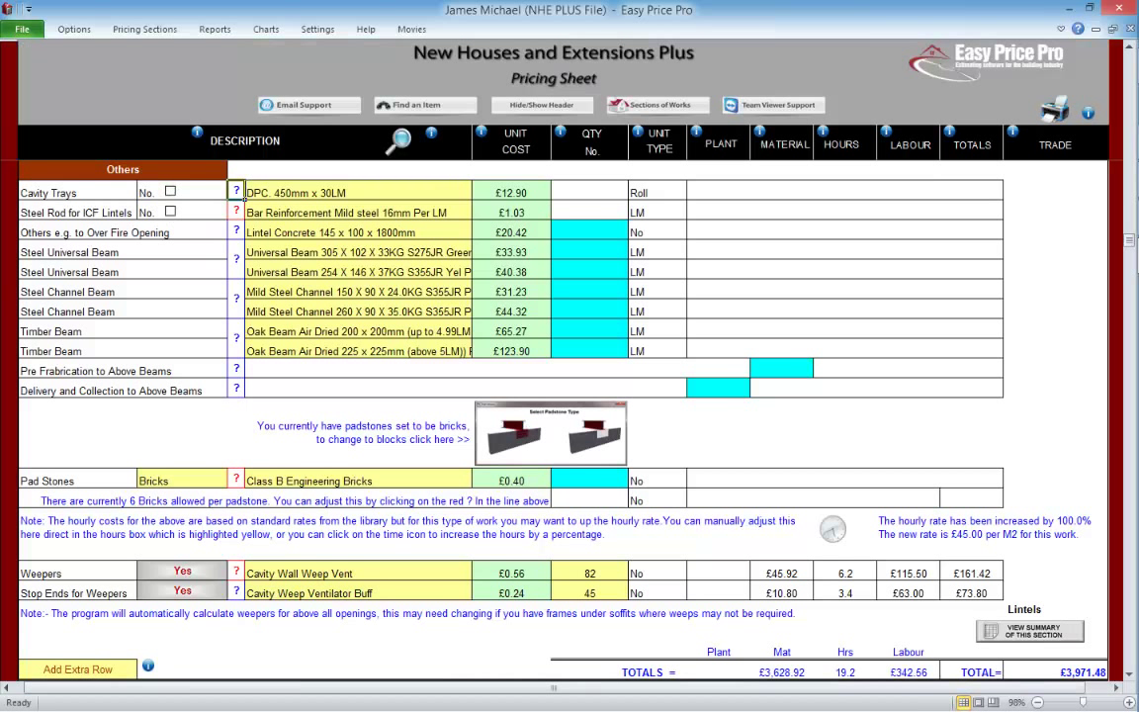
left_click(170, 192)
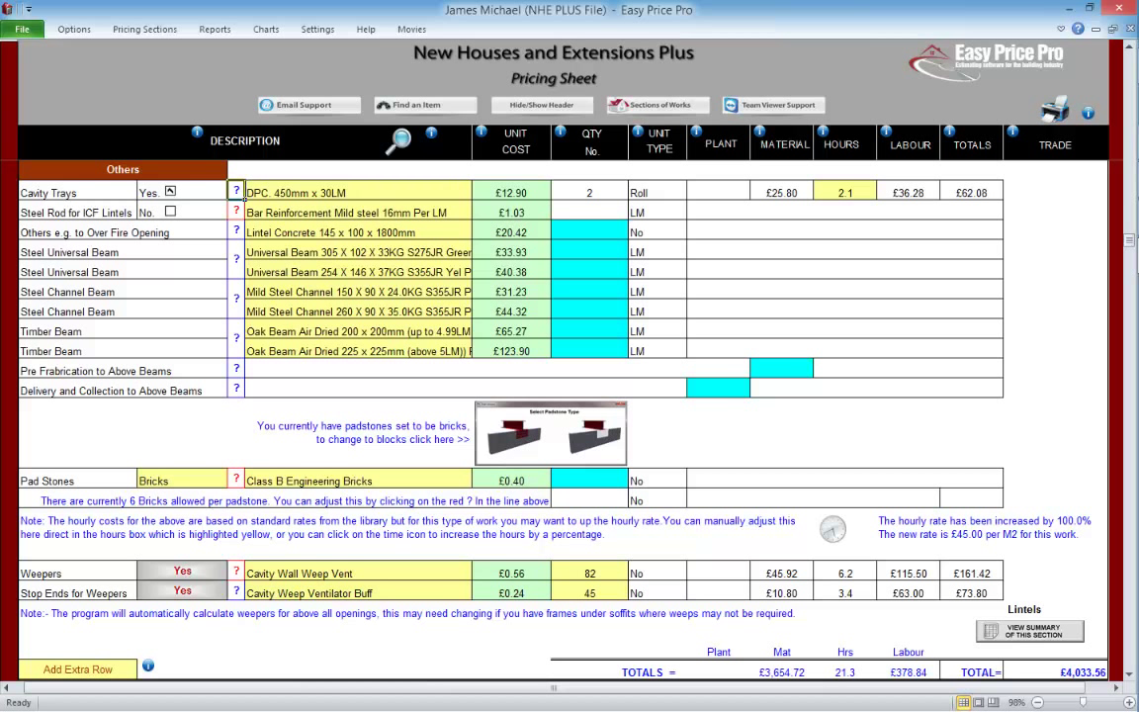
Try including the steel rod for ICF lintels, check its rebar rows and bearing settings, and exclude it again.
left_click(236, 211)
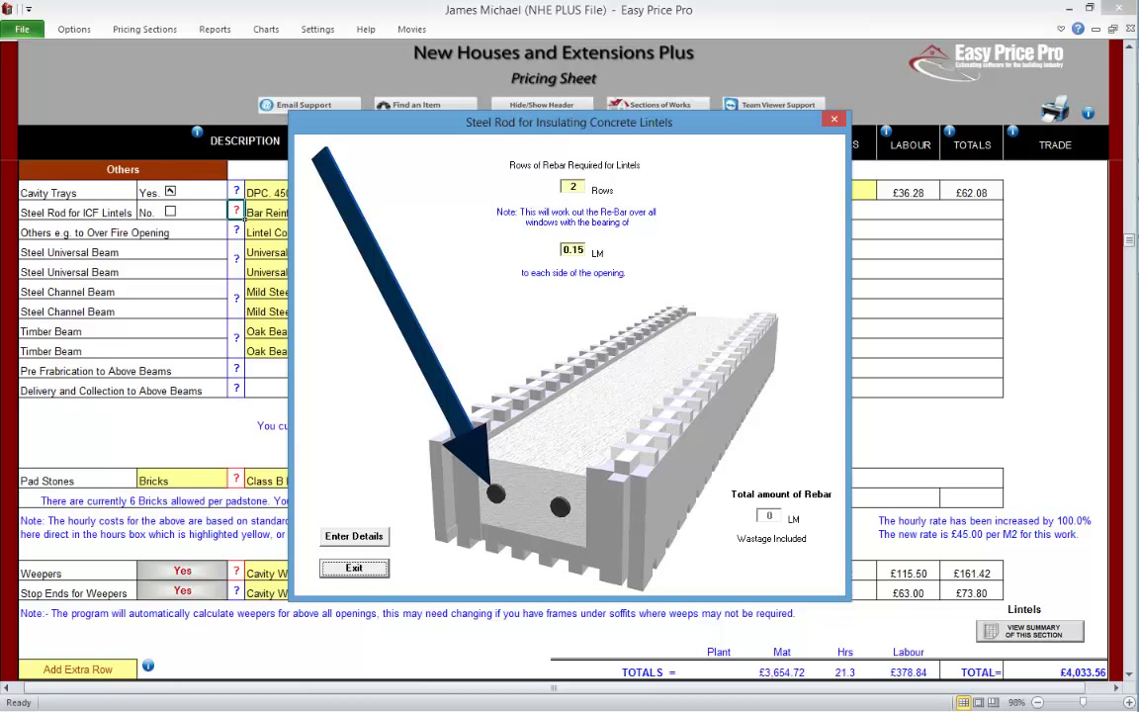
left_click(353, 567)
left_click(170, 210)
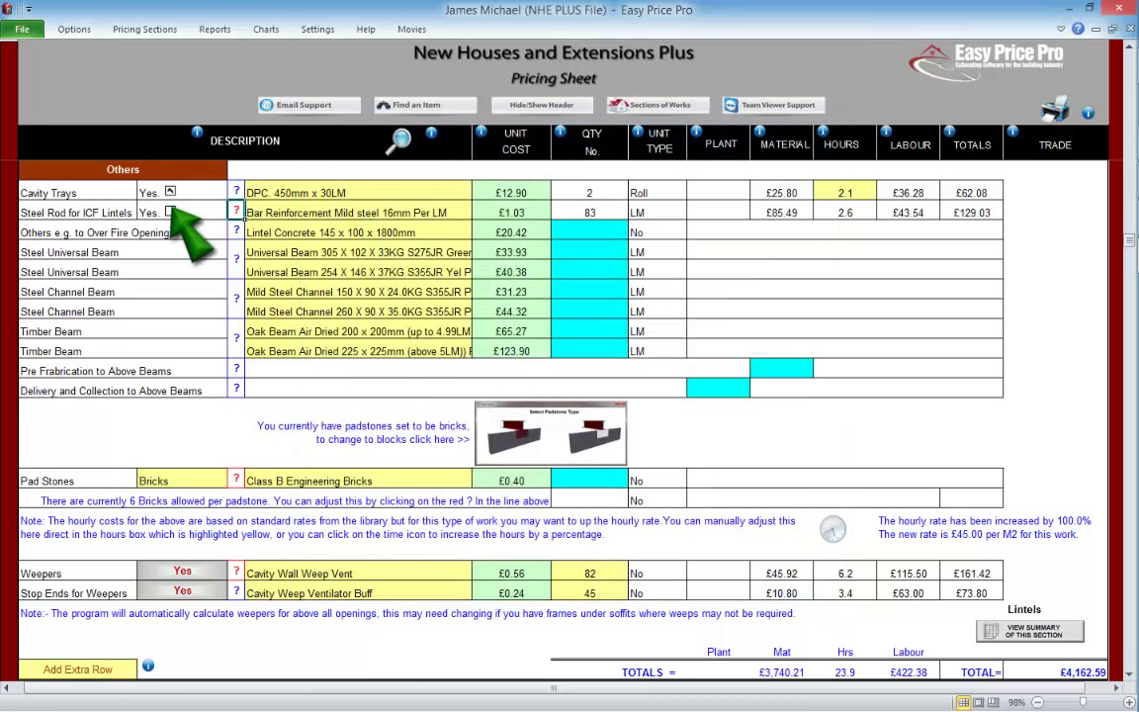
left_click(236, 211)
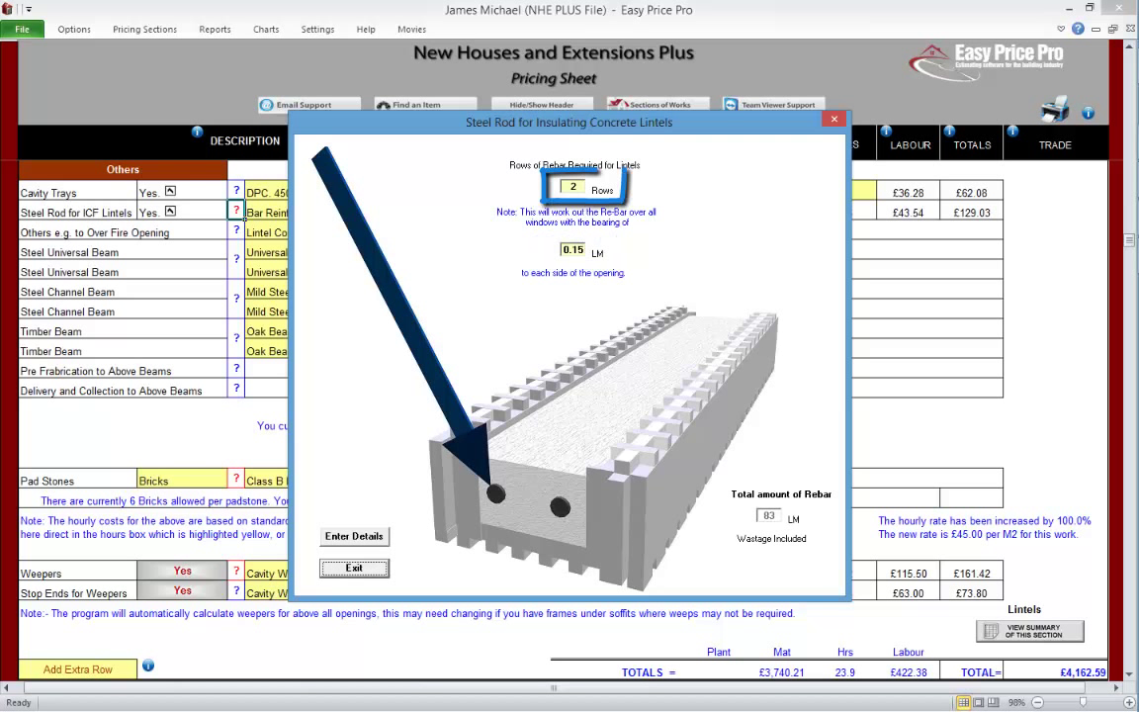
left_click(354, 567)
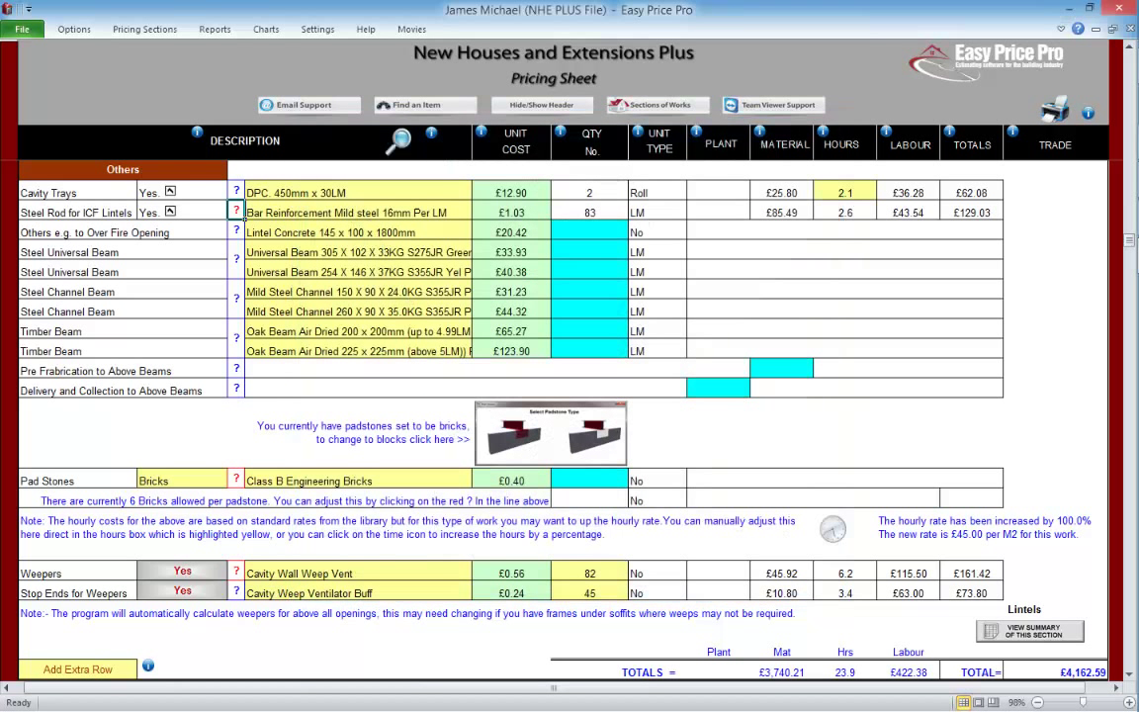
left_click(170, 210)
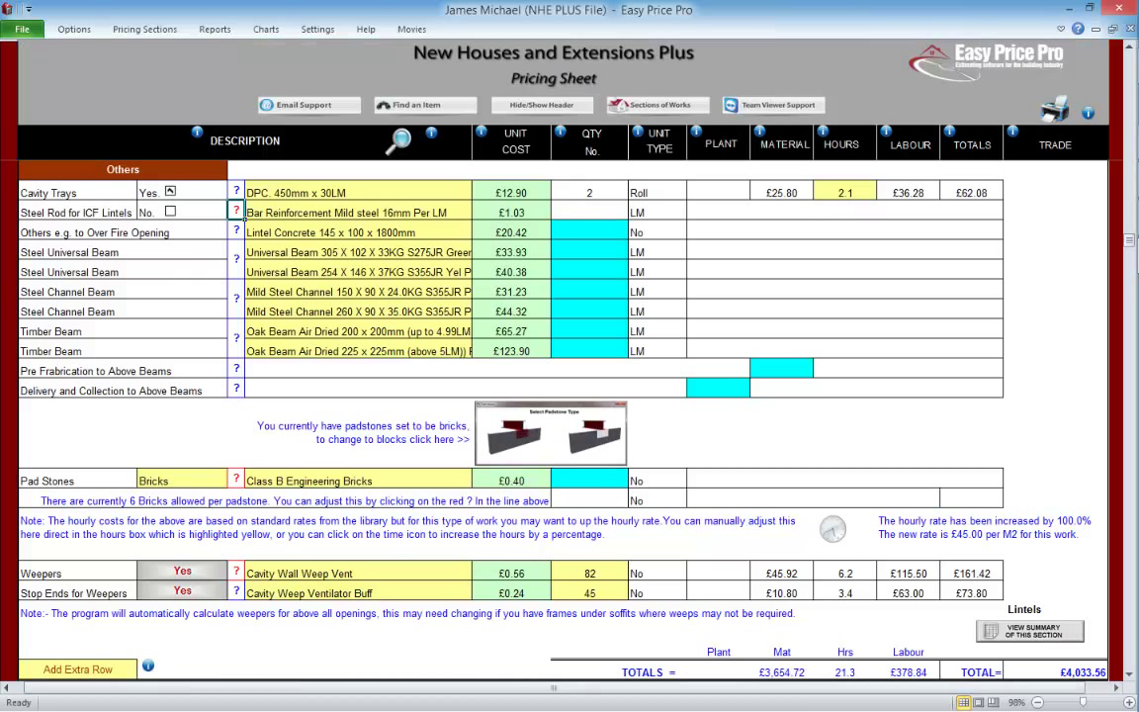
View the Lintel Above Fire Place help picture and the item choices for the over fire opening row.
left_click(237, 230)
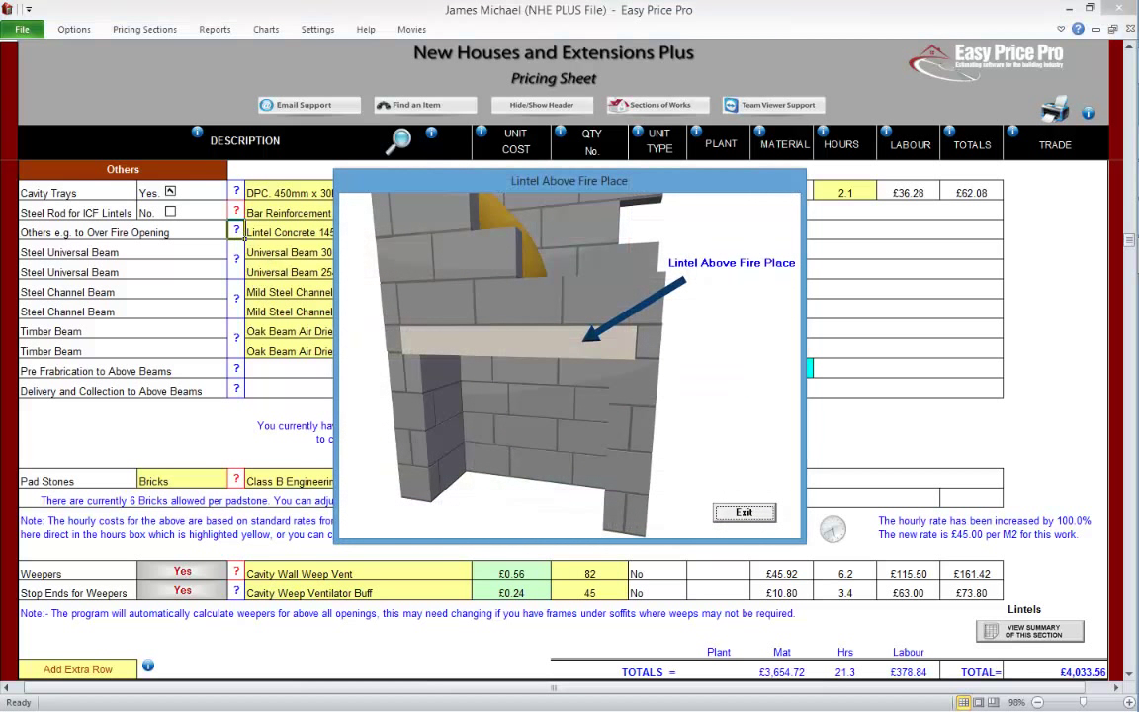
left_click(743, 513)
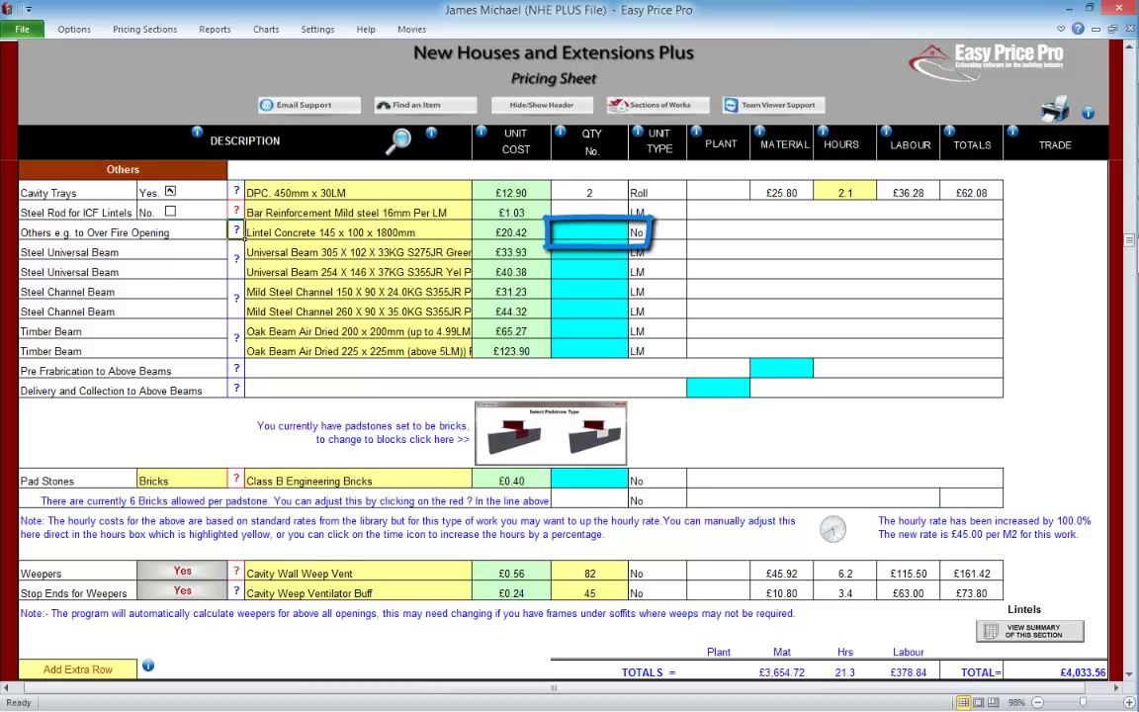
left_click(477, 233)
left_click(478, 233)
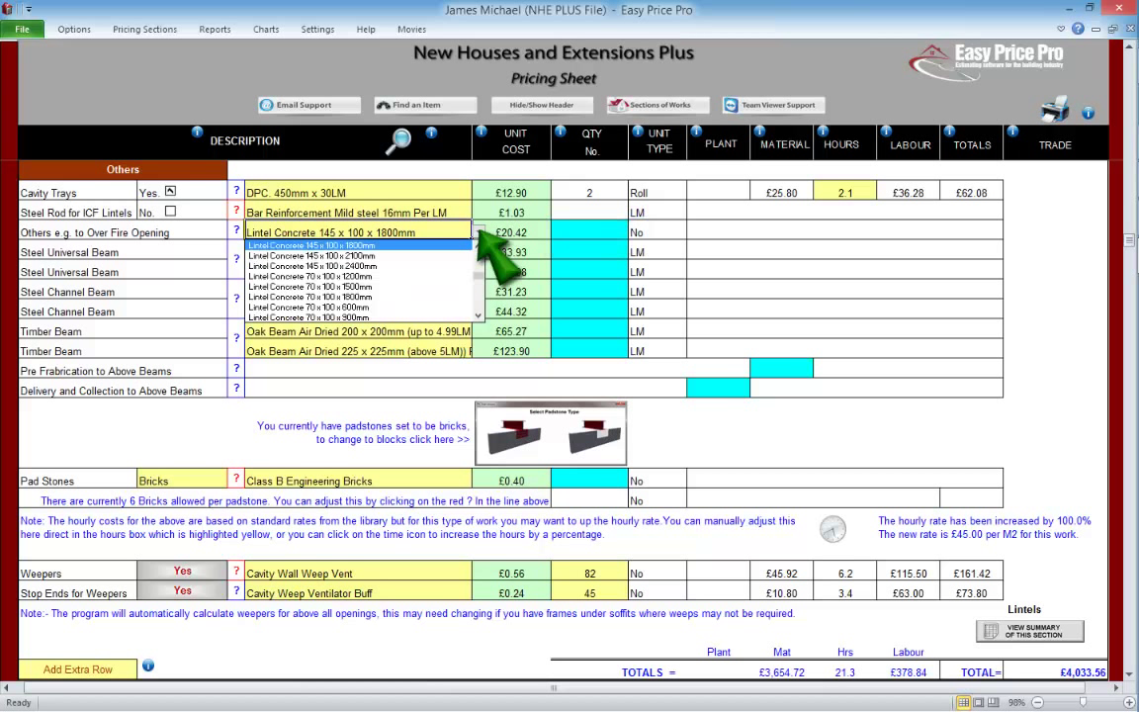
left_click(478, 232)
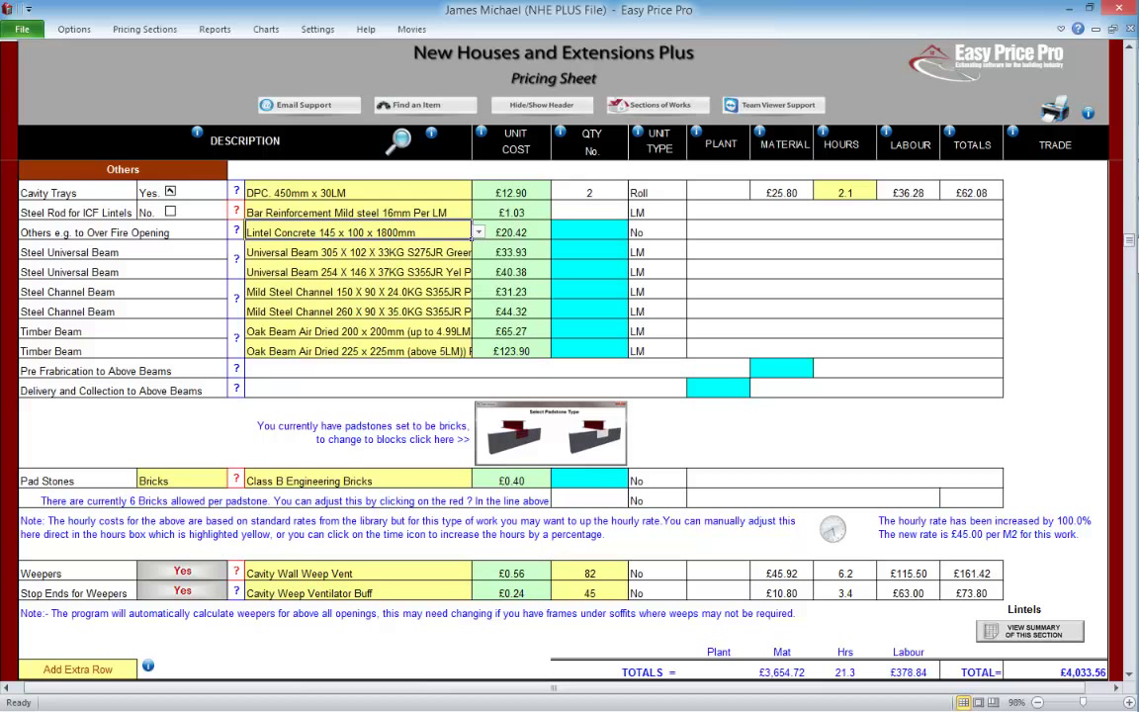
View the help pictures for the steel universal beam, steel channel beam and timber beam rows, exiting each one.
left_click(237, 259)
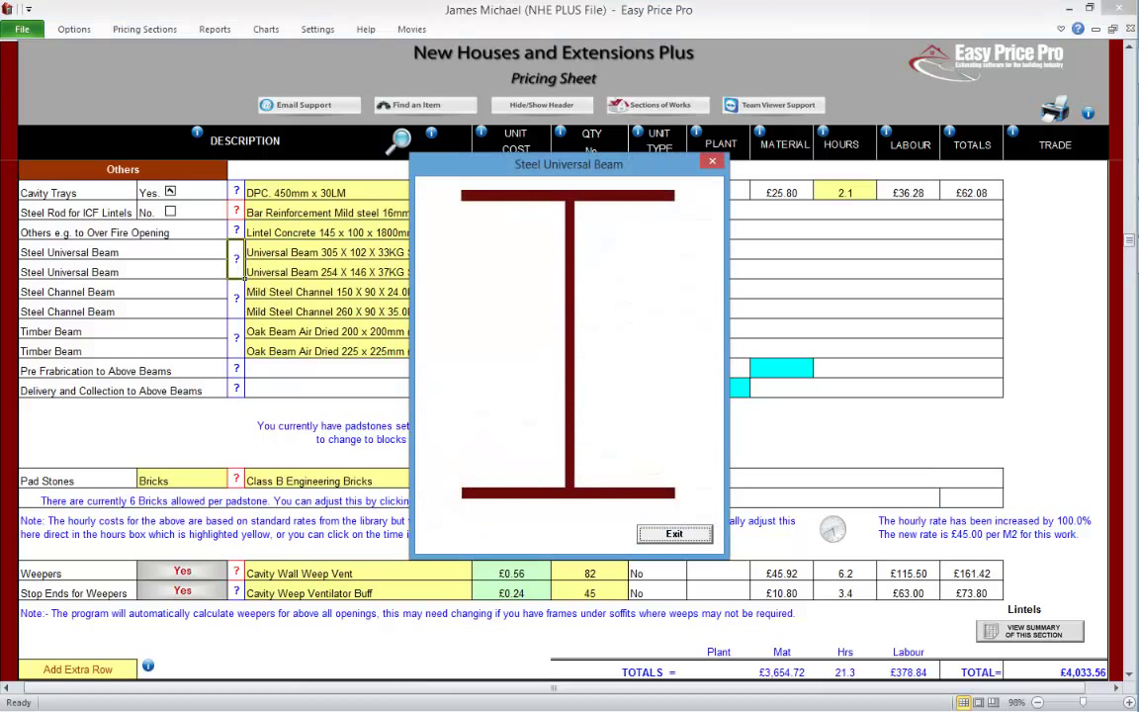
left_click(671, 534)
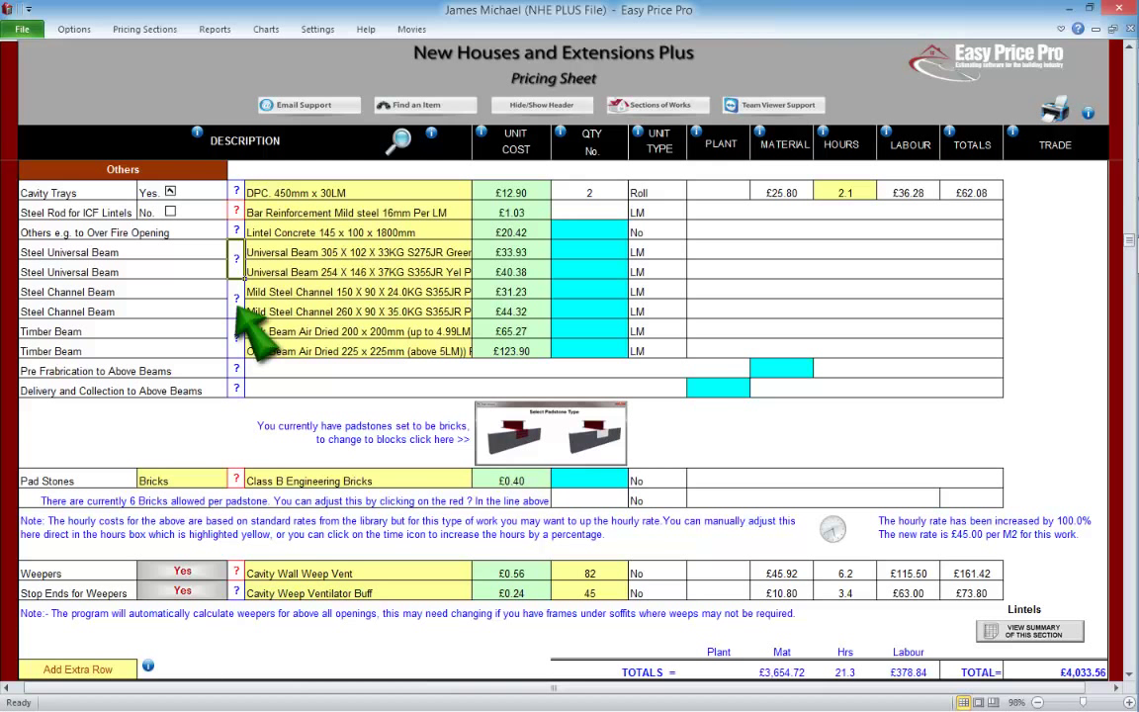
left_click(236, 298)
left_click(640, 462)
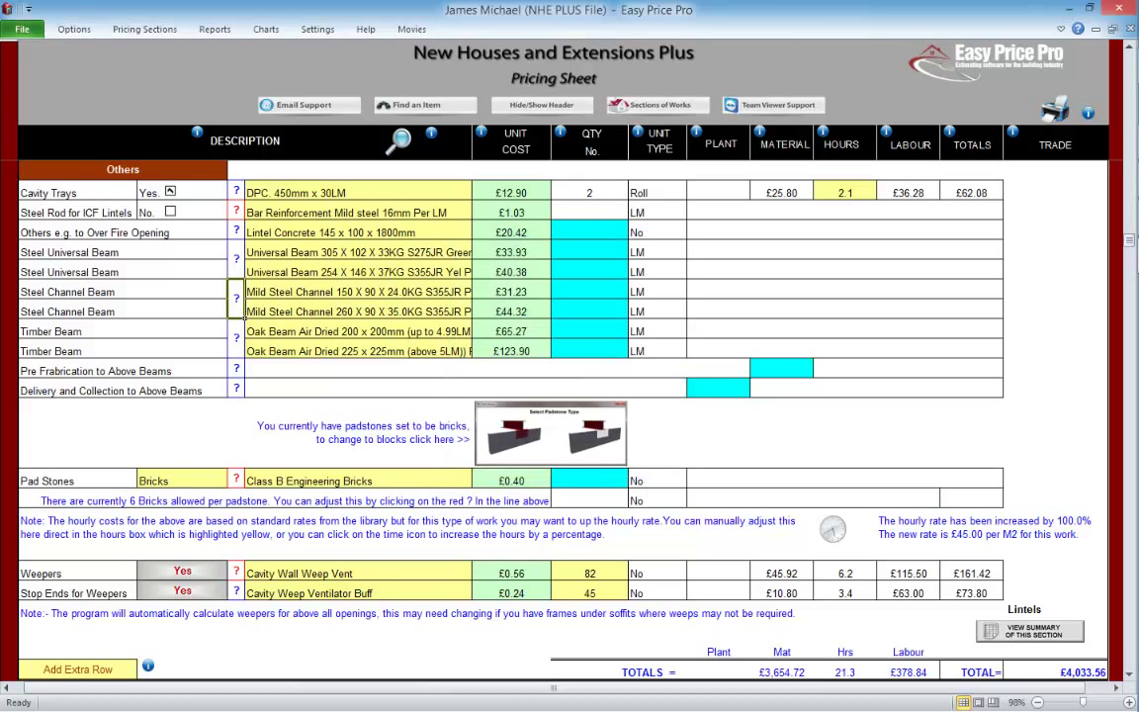
left_click(236, 337)
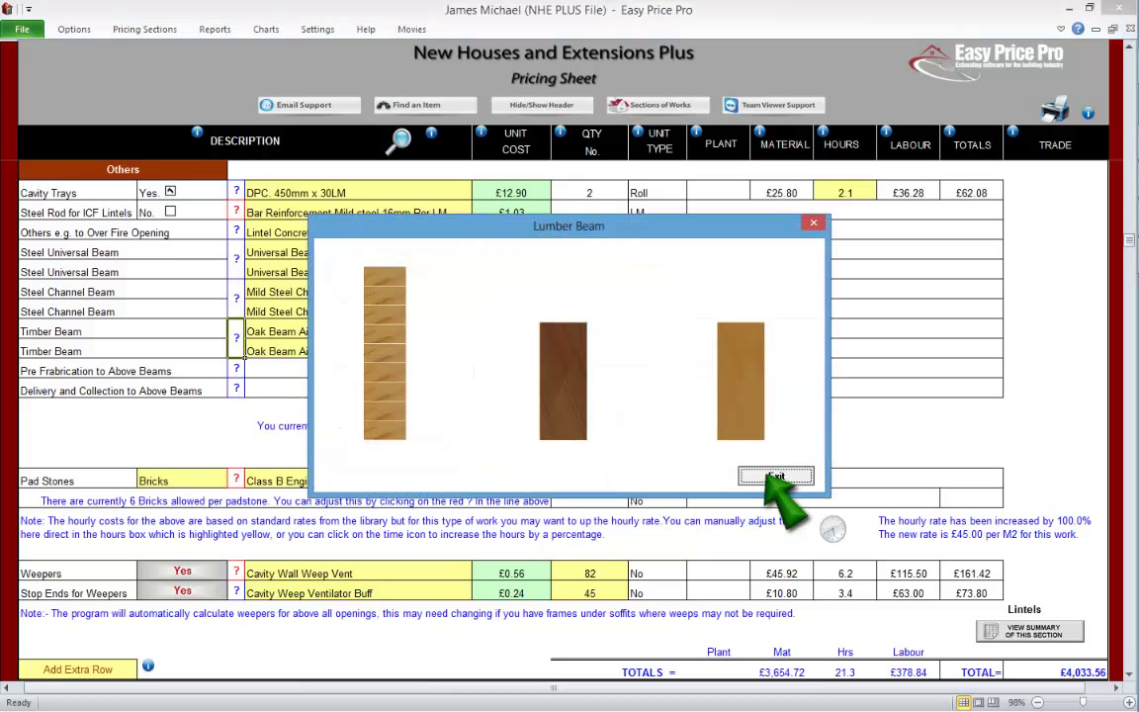
left_click(774, 476)
View the item choices for the first steel universal beam row and select its quantity cell.
left_click(480, 252)
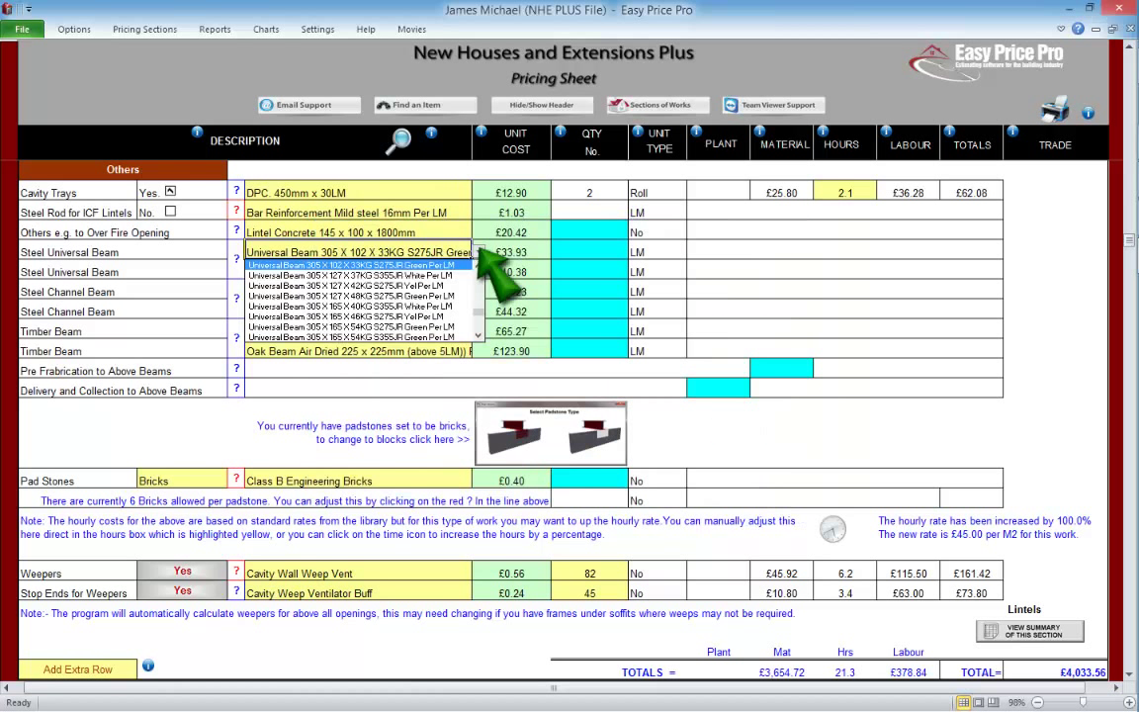
left_click(479, 253)
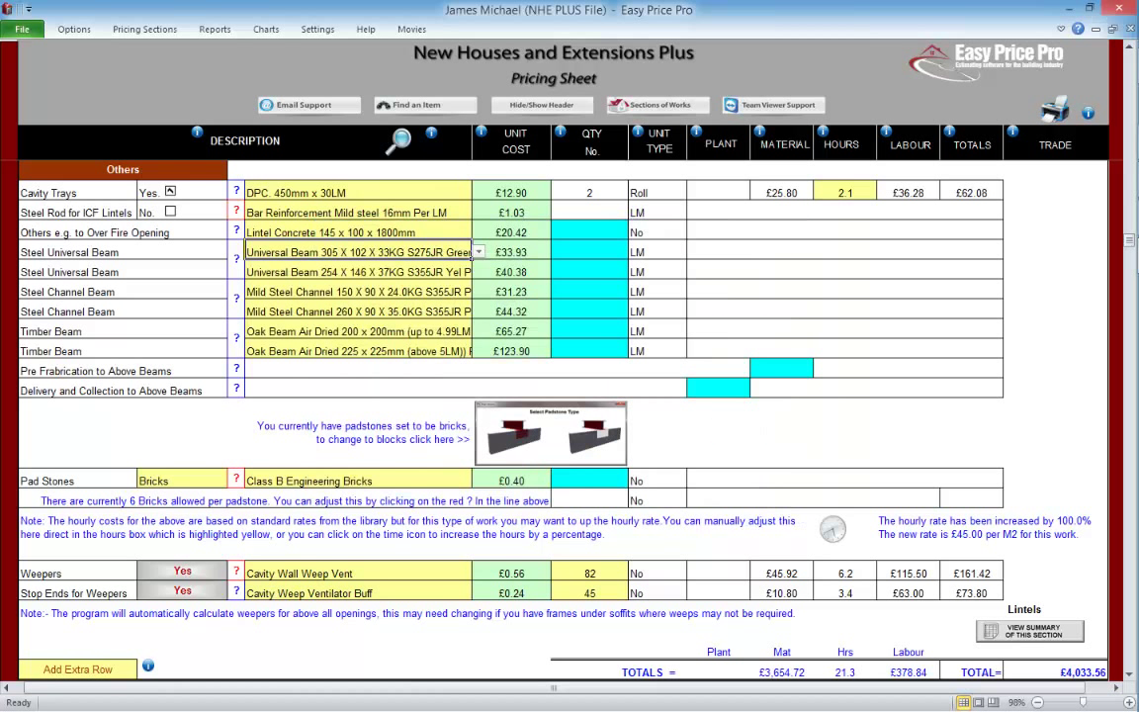
left_click(589, 252)
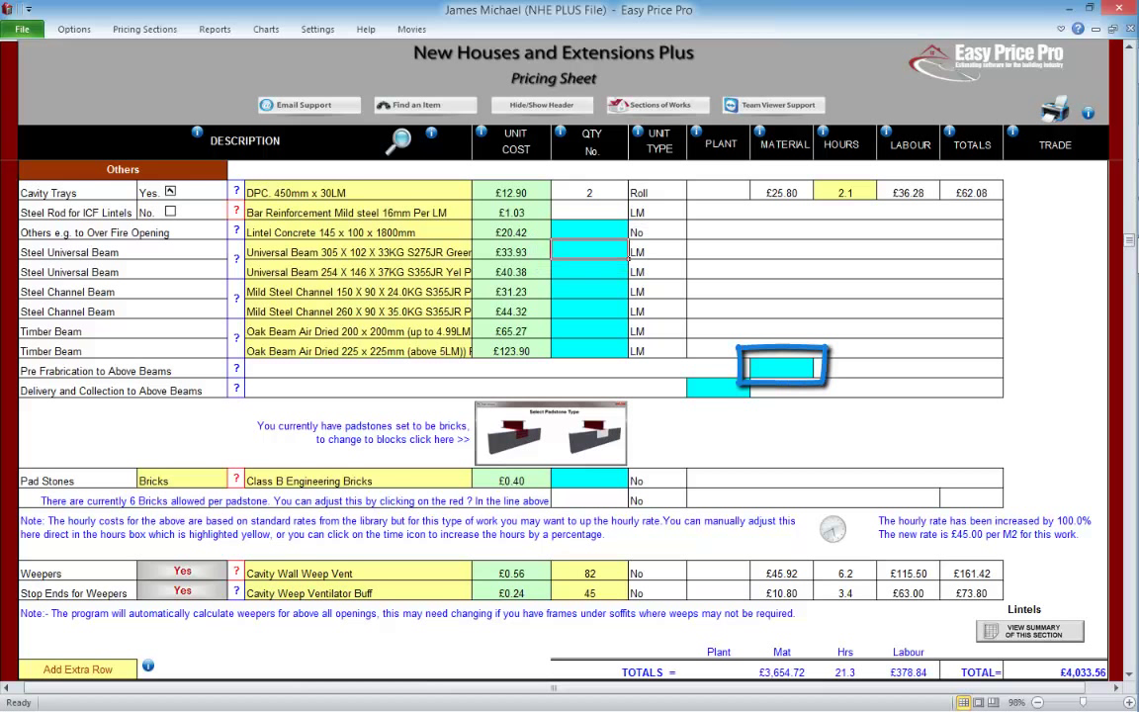
Check the prefabrication material cost cell and view the help pictures for prefabrication and delivery of beams.
left_click(781, 368)
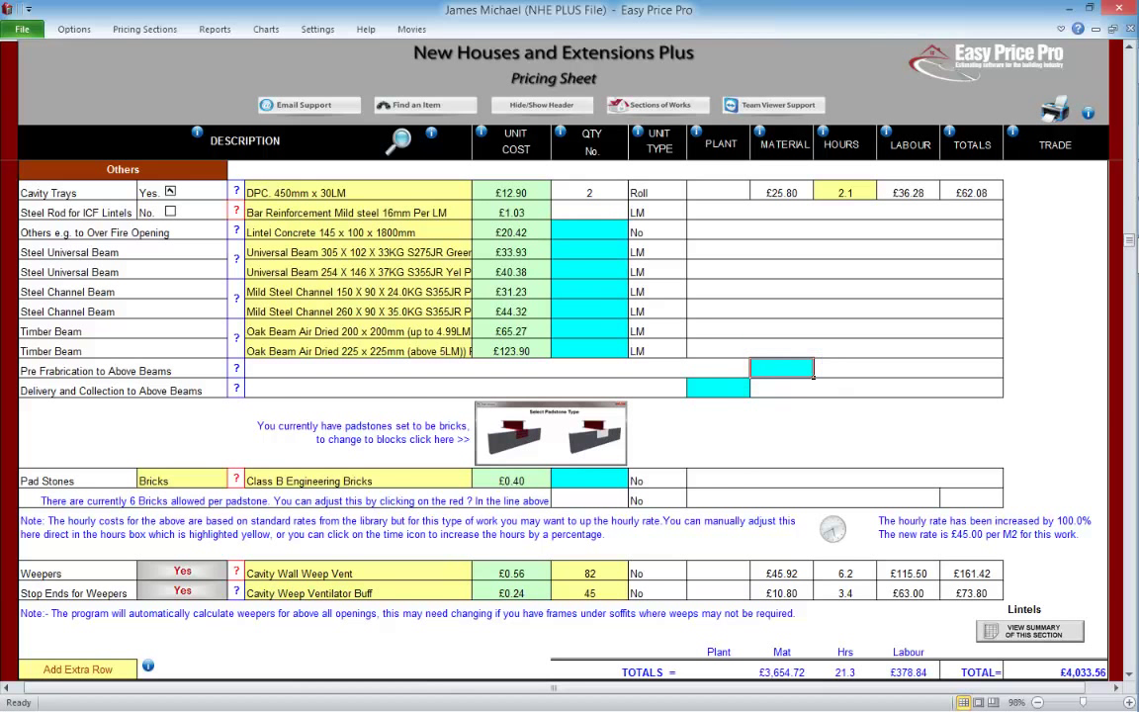
left_click(236, 368)
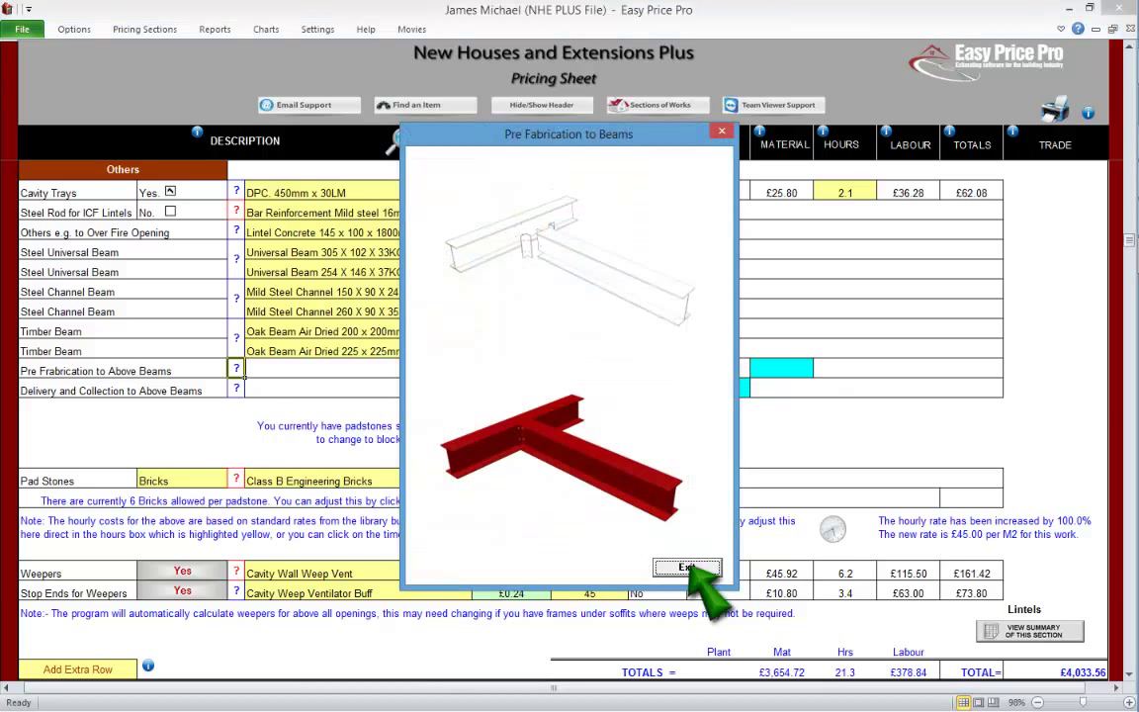
left_click(686, 568)
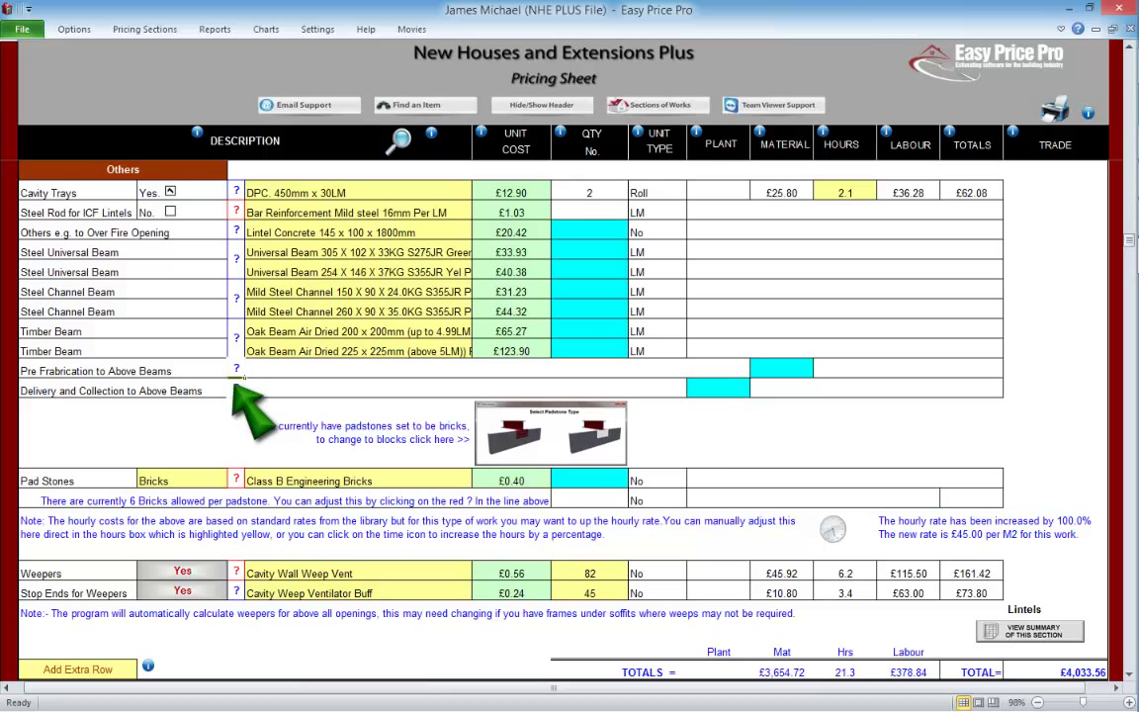
left_click(236, 389)
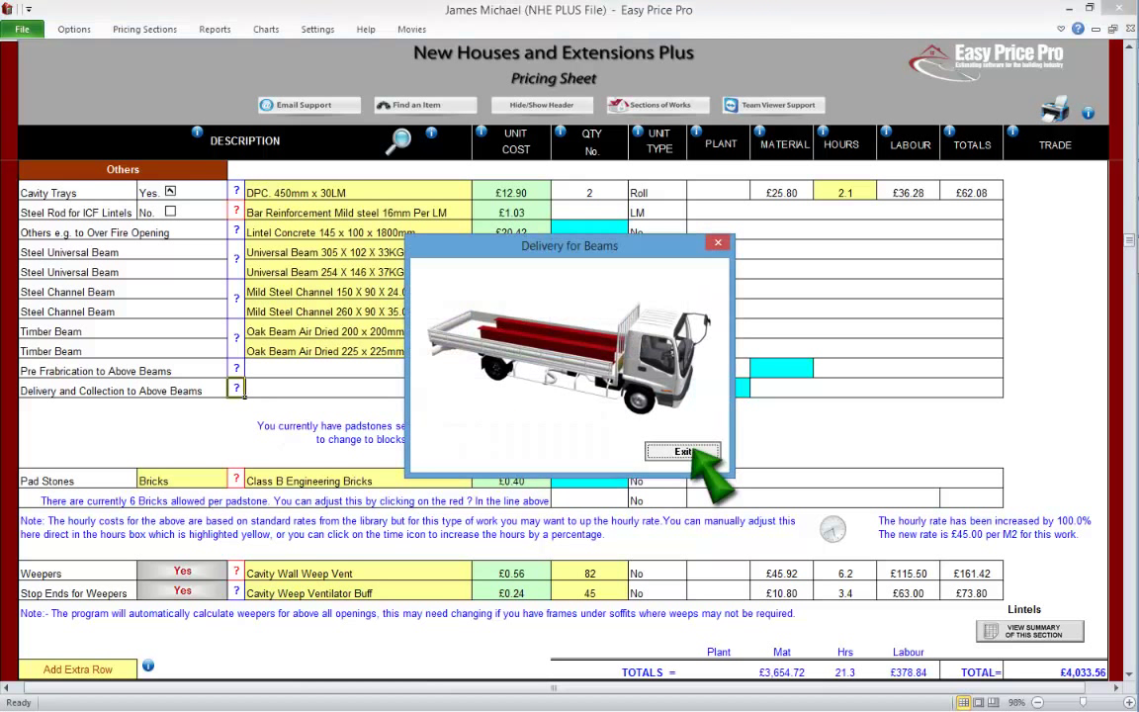
left_click(682, 451)
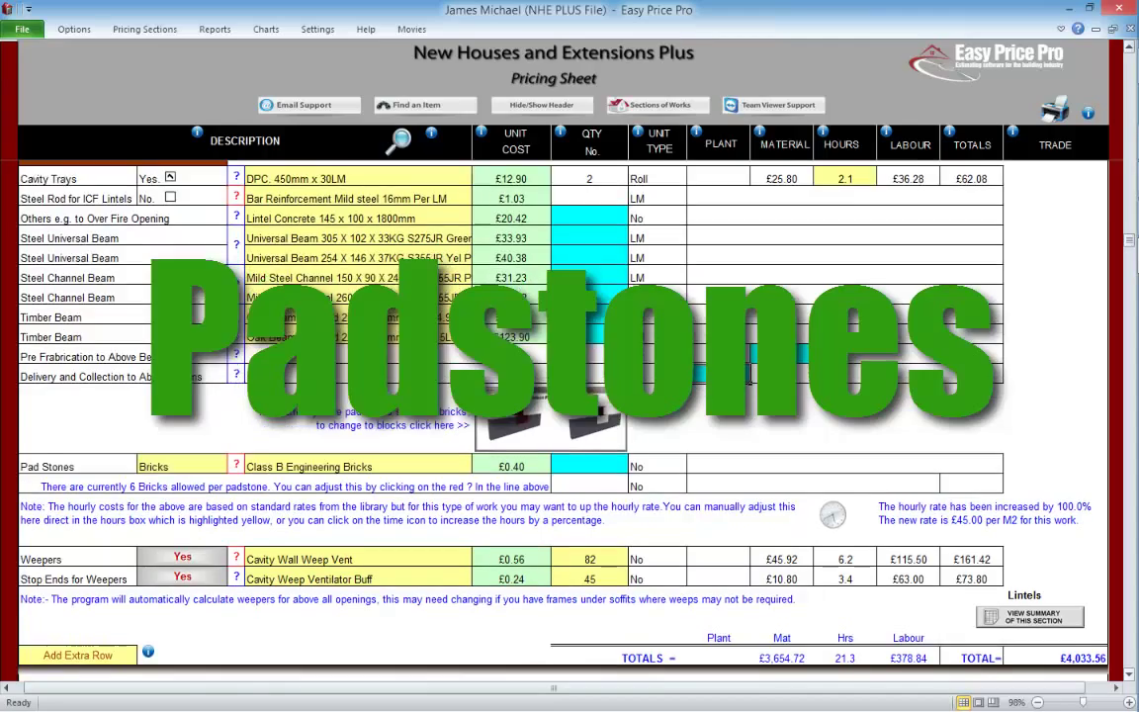
Open the padstone type settings, try switching the padstones to blocks, and view the brick choices without changing them.
scroll(553, 396, "down", 1)
scroll(553, 396, "down", 3)
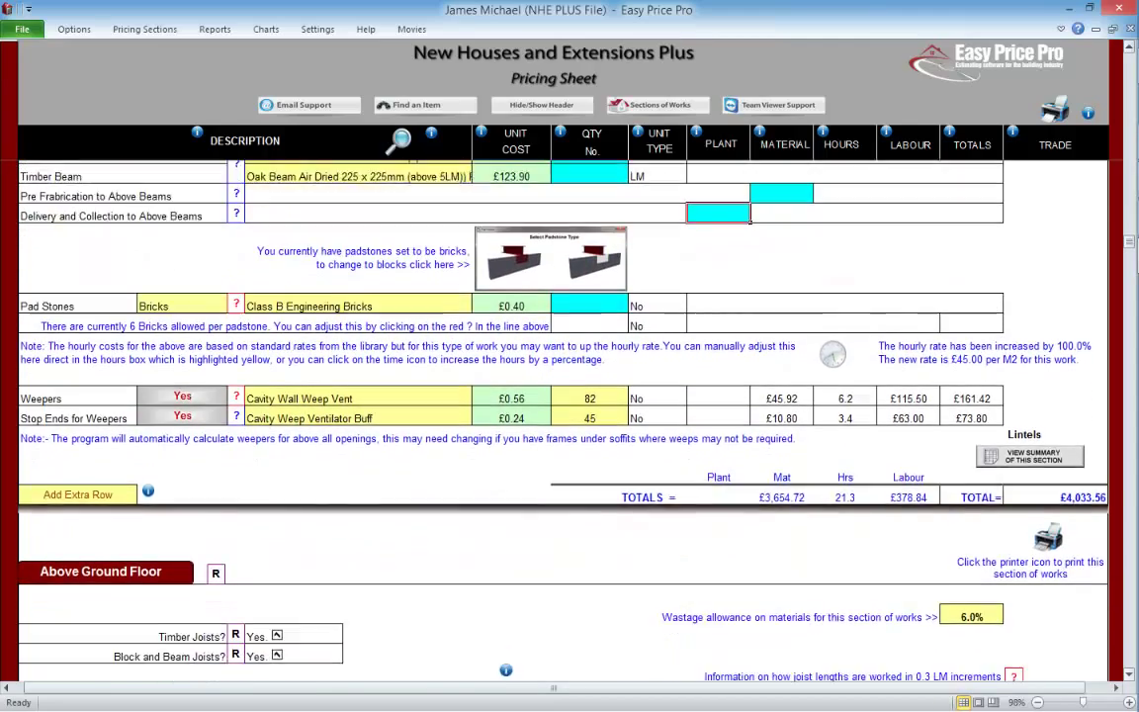
scroll(554, 396, "down", 1)
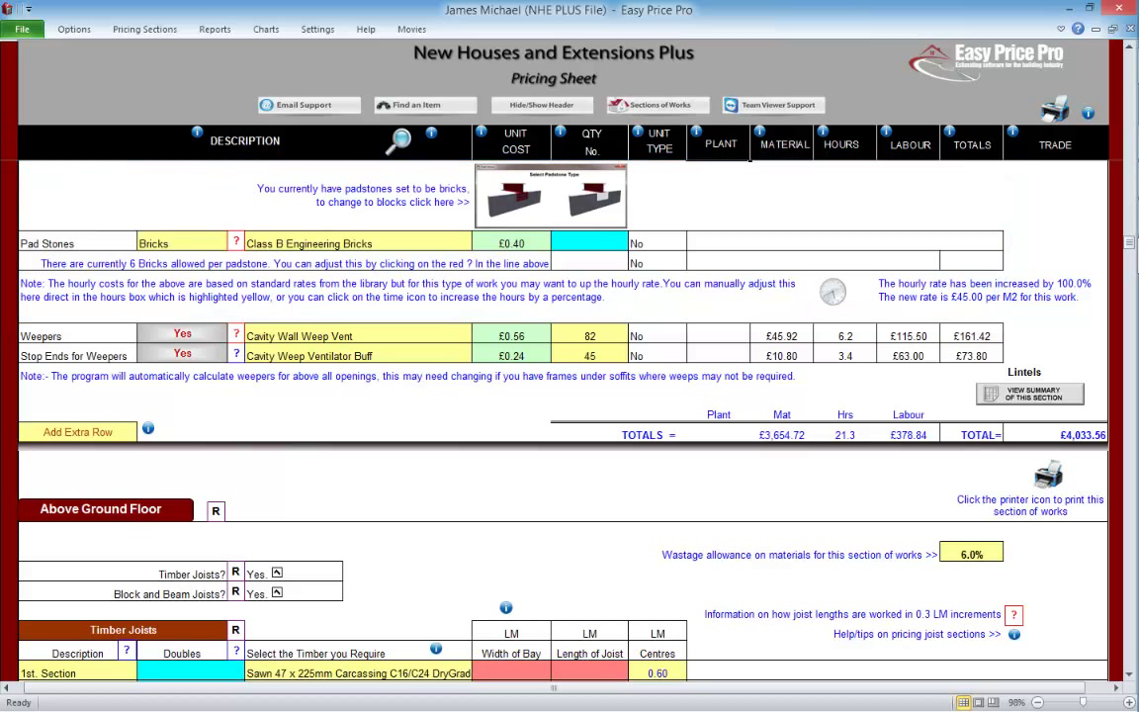
left_click(551, 196)
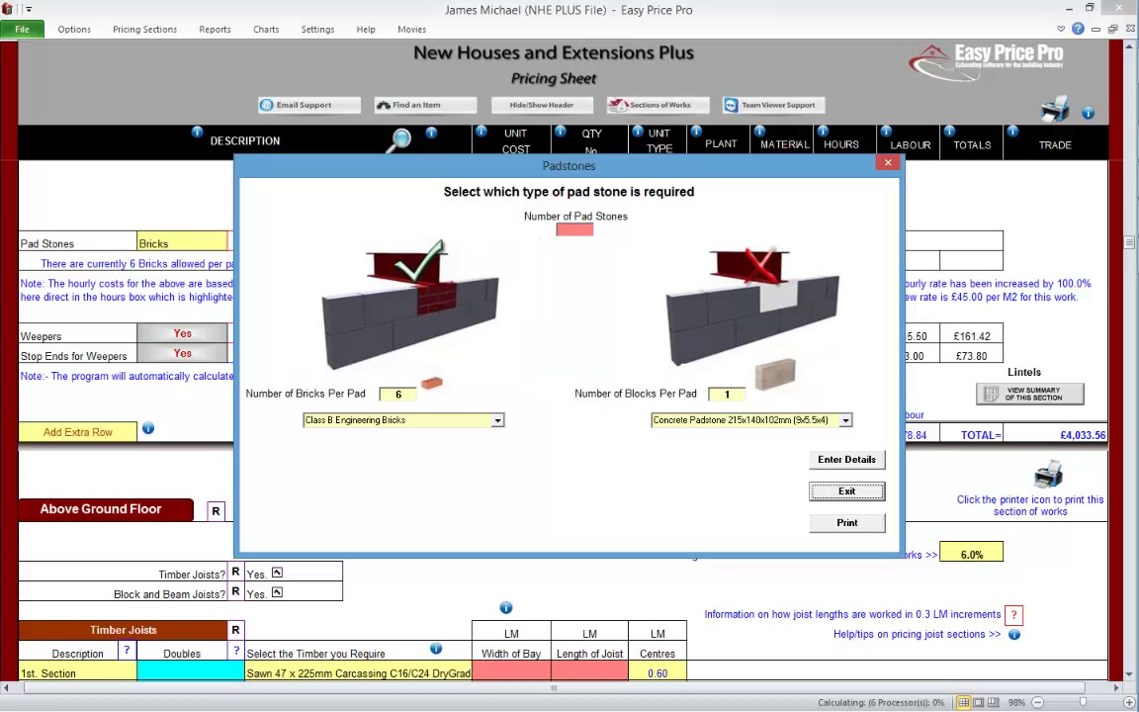
left_click(707, 326)
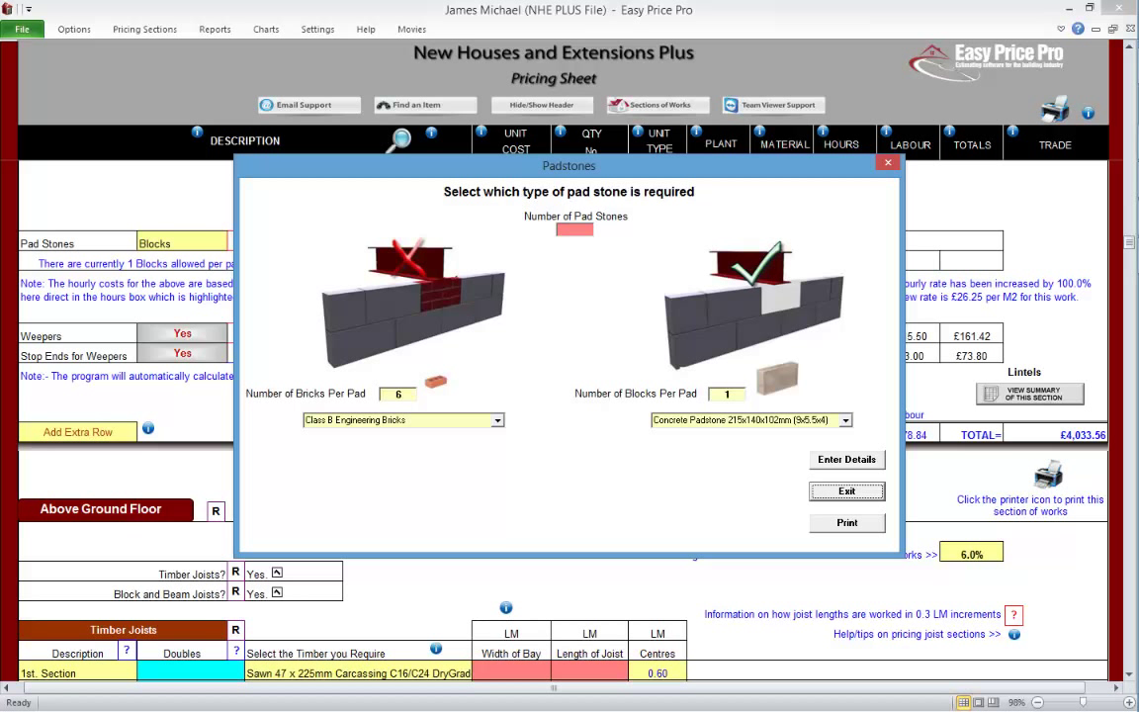
left_click(497, 419)
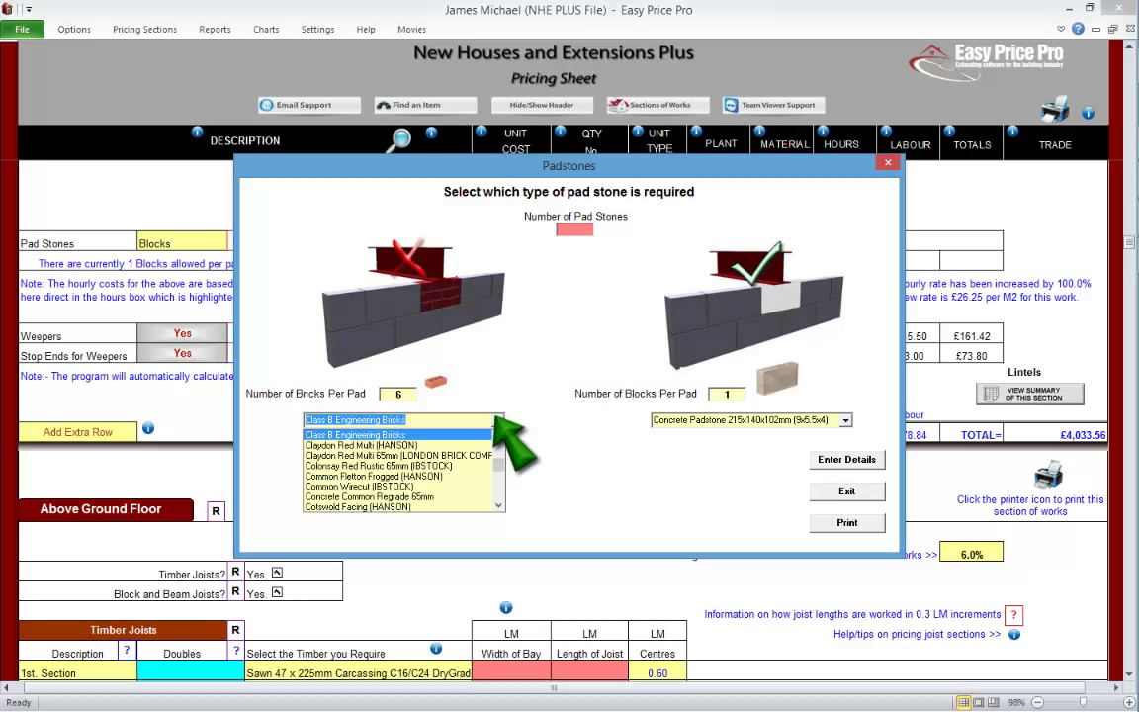
key("Escape")
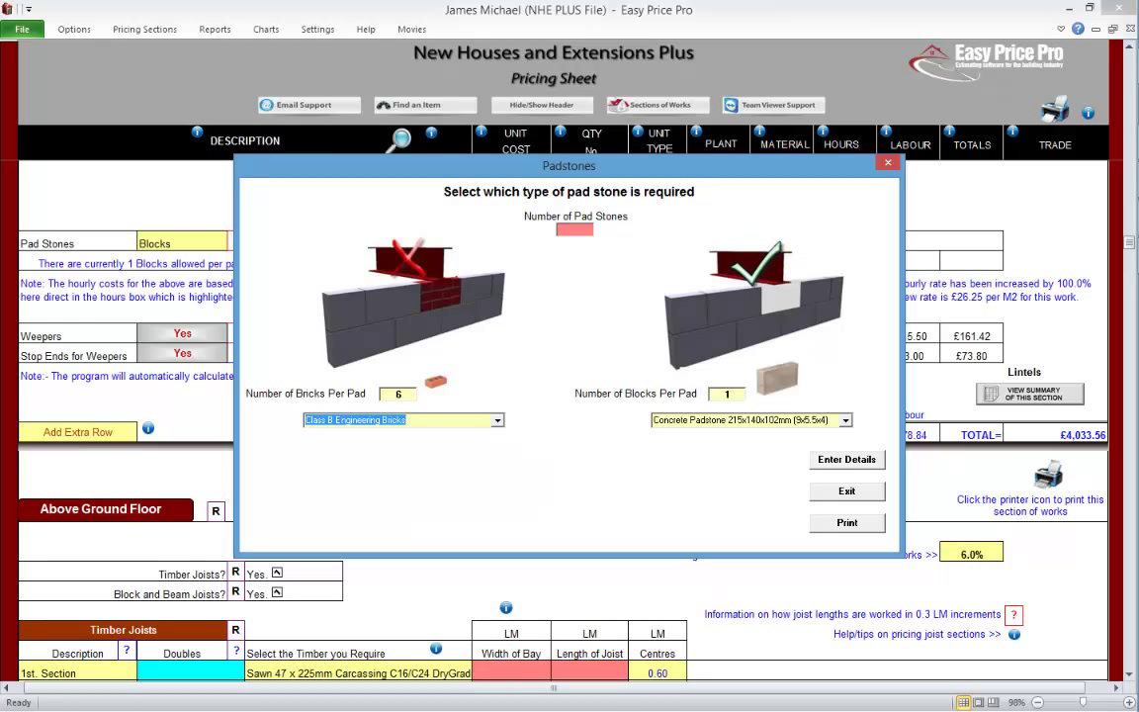
Set the number of pad stones to 4, select bricks as the padstone type, and enter the details.
left_click(574, 228)
type("4")
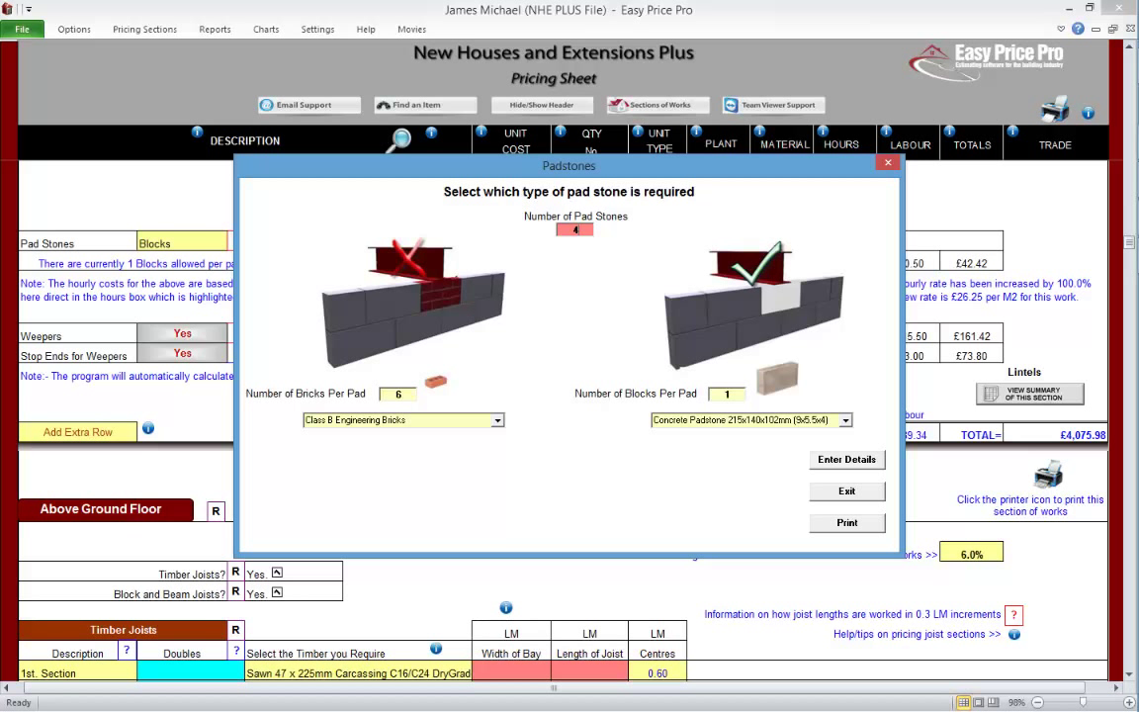
left_click(409, 259)
left_click(409, 259)
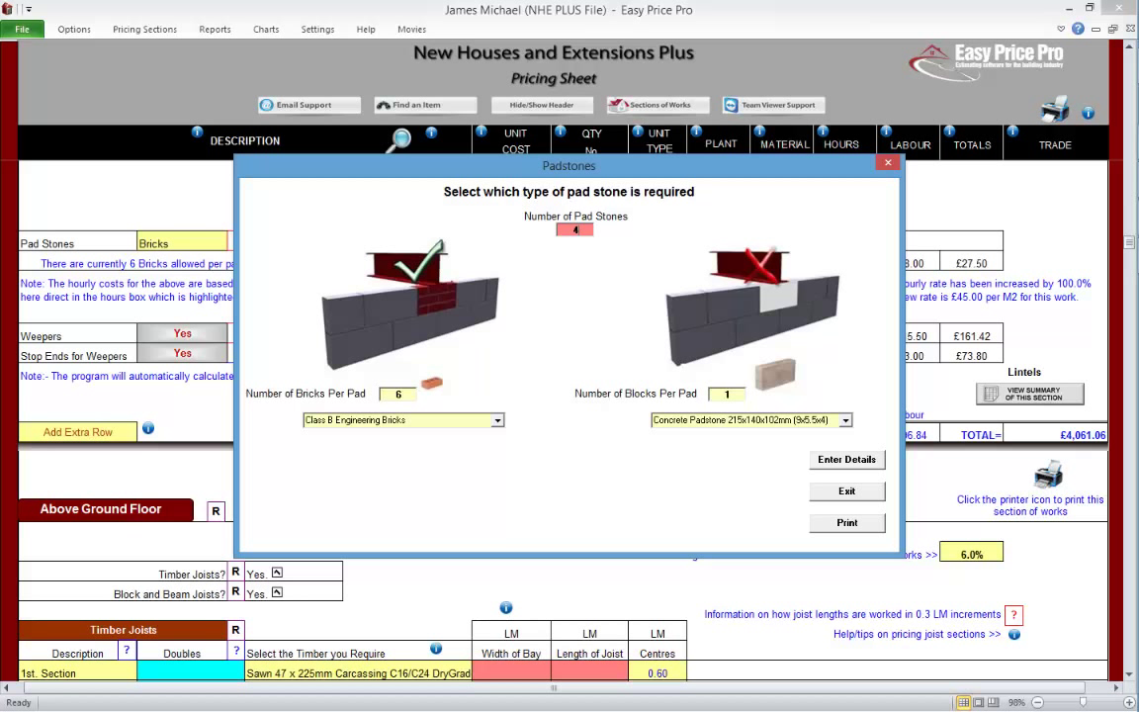
left_click(846, 458)
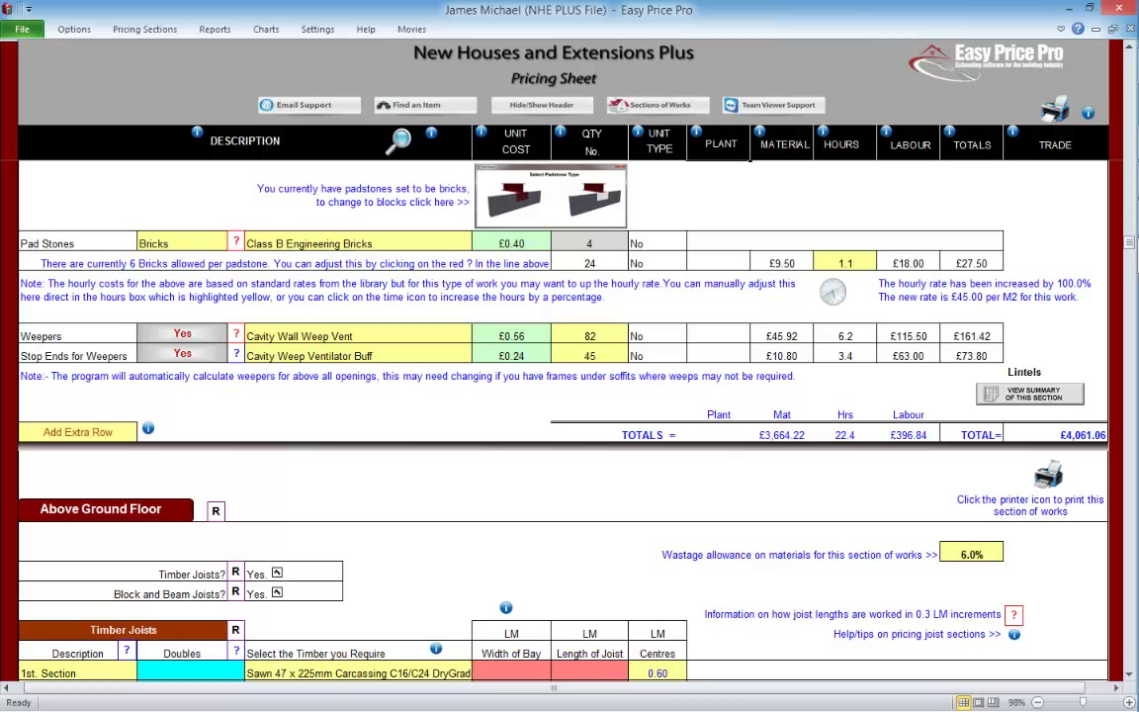
Check the padstone hours cell and view the form for adjusting the labour rate by a percentage.
left_click(844, 263)
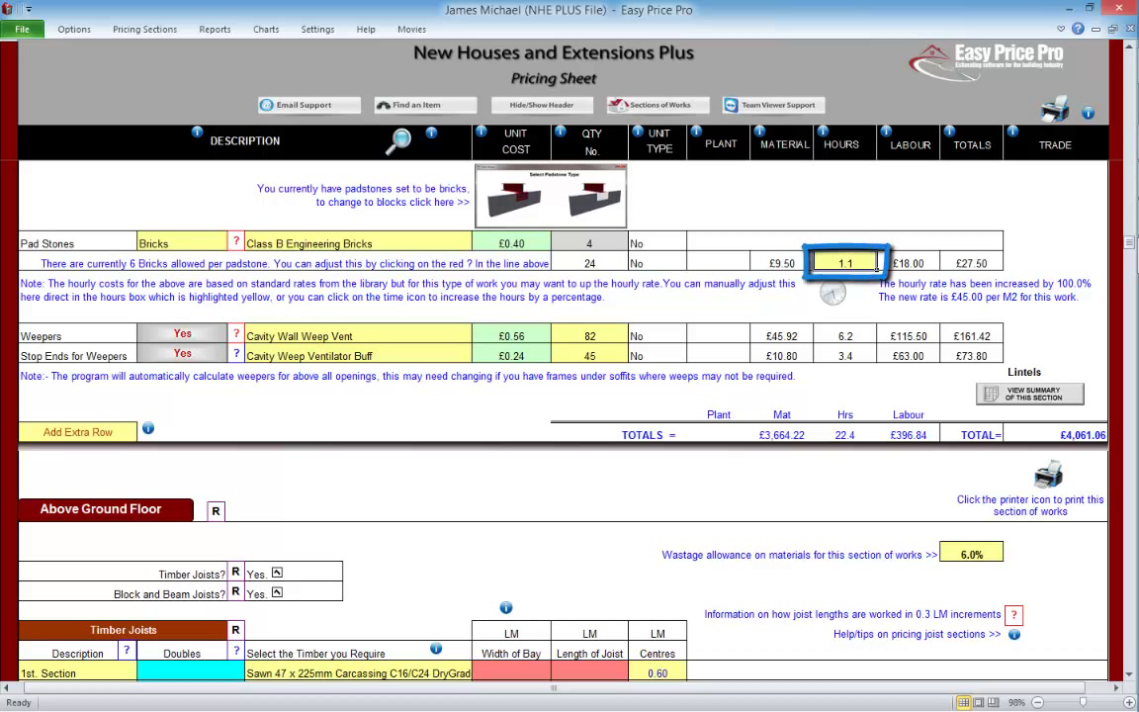
left_click(832, 291)
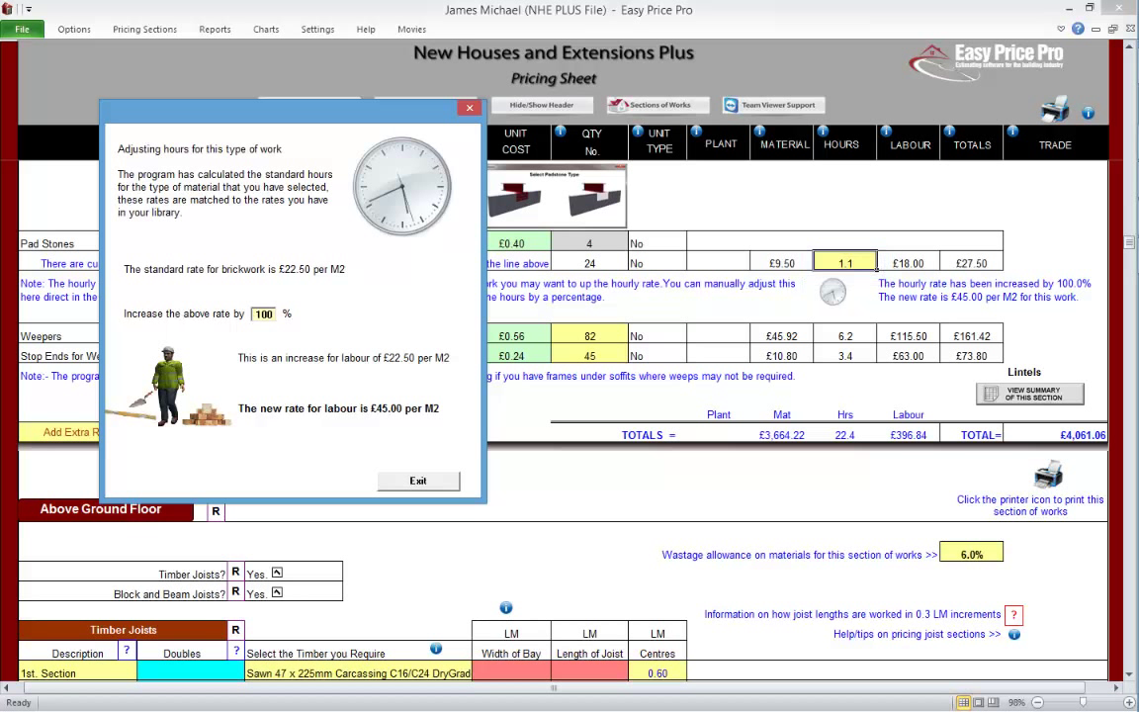
left_click(419, 481)
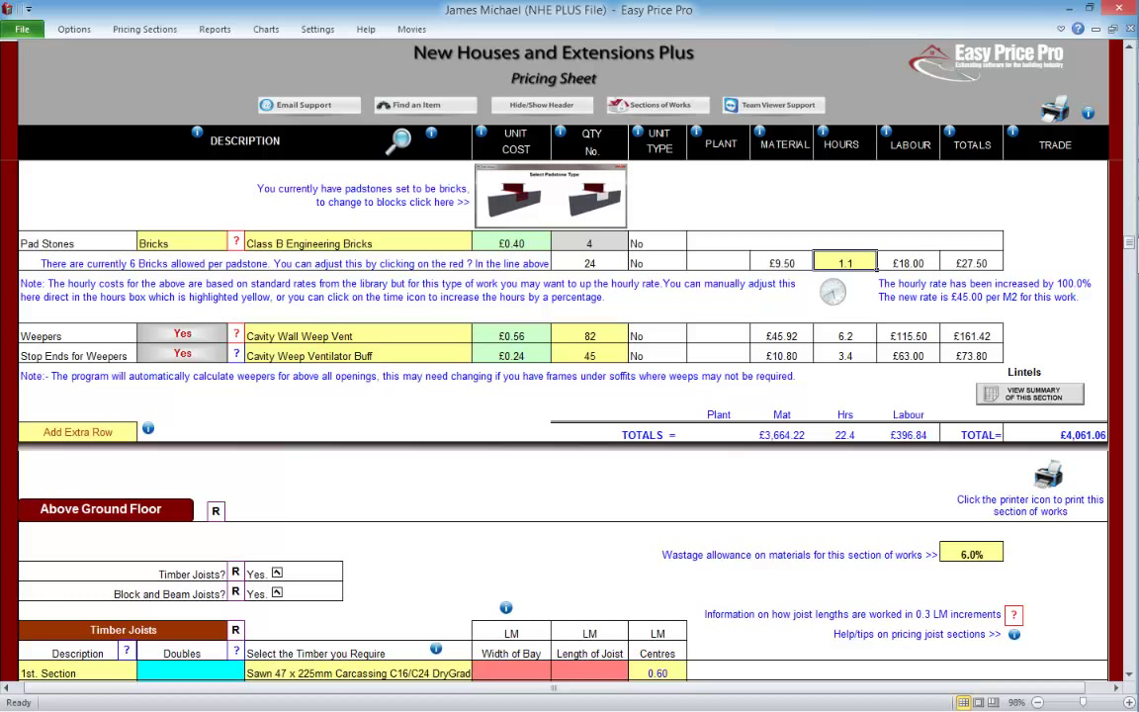
Clear the quantity from the pad stones row.
left_click(623, 245)
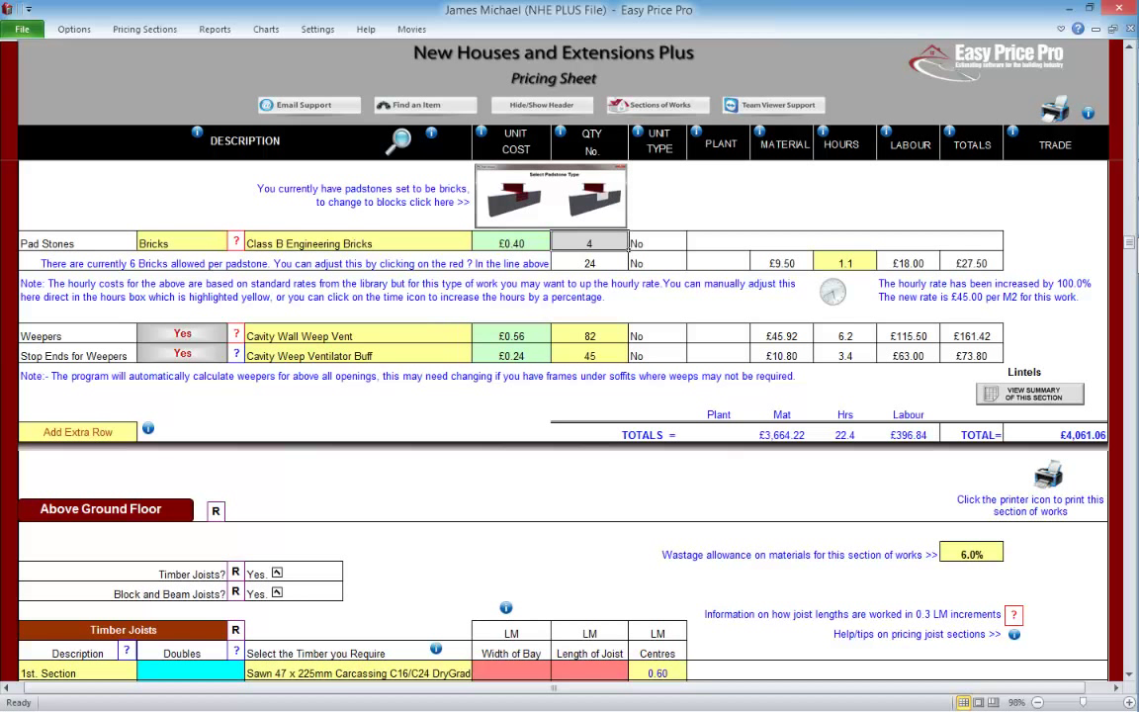
key("Delete")
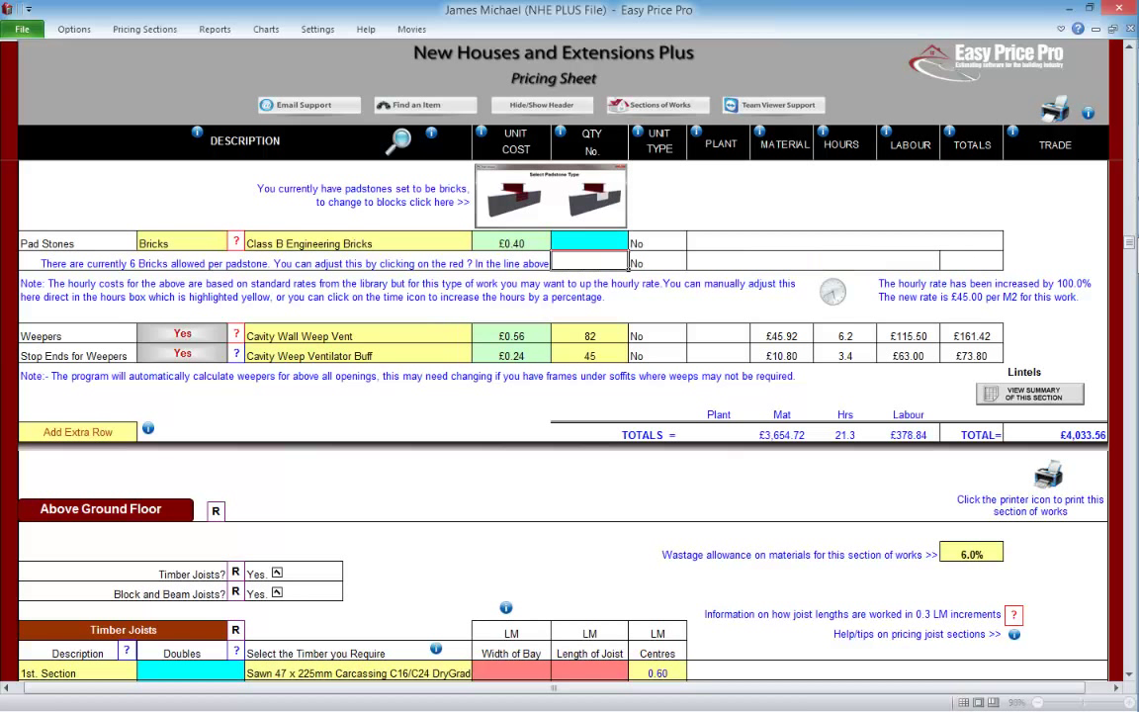
left_click(626, 264)
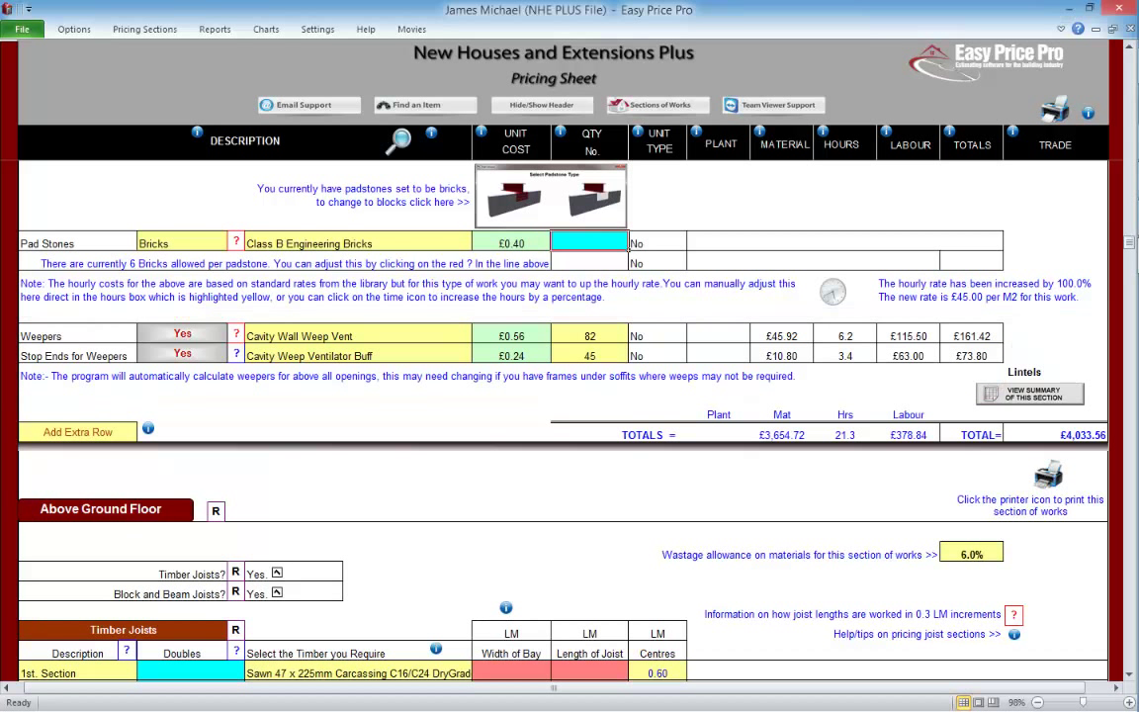
View the weeper spacing settings in the Cavity Weepers form and read how the program calculates weeper vents.
left_click(236, 333)
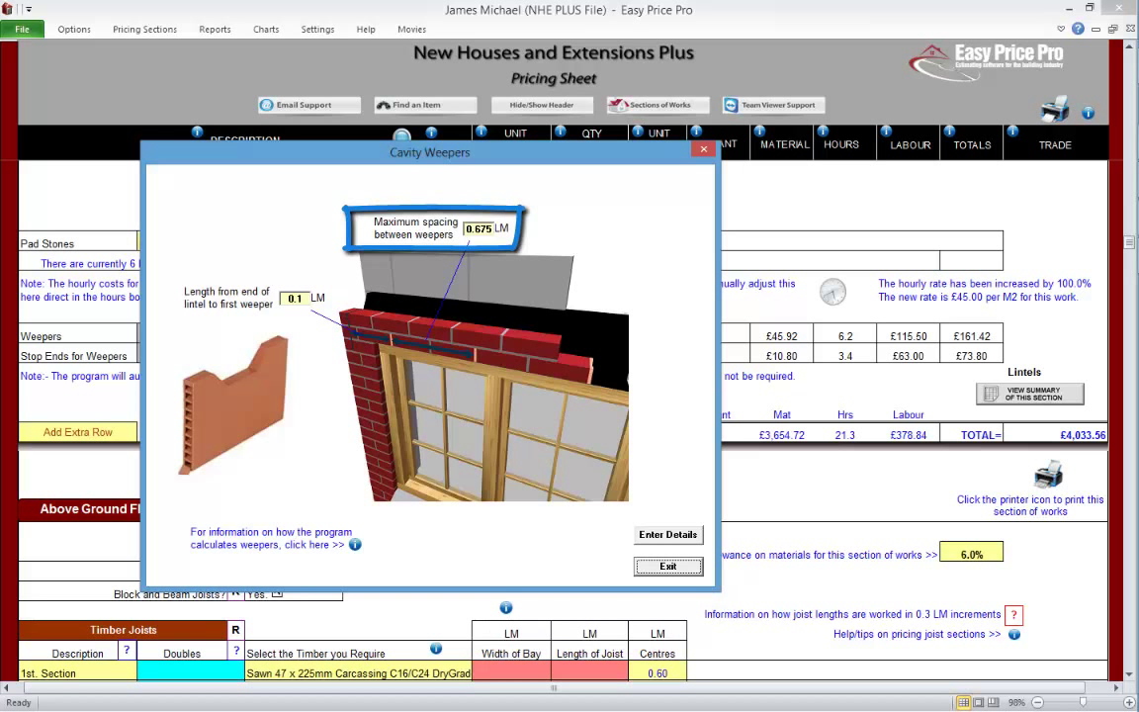
left_click(354, 544)
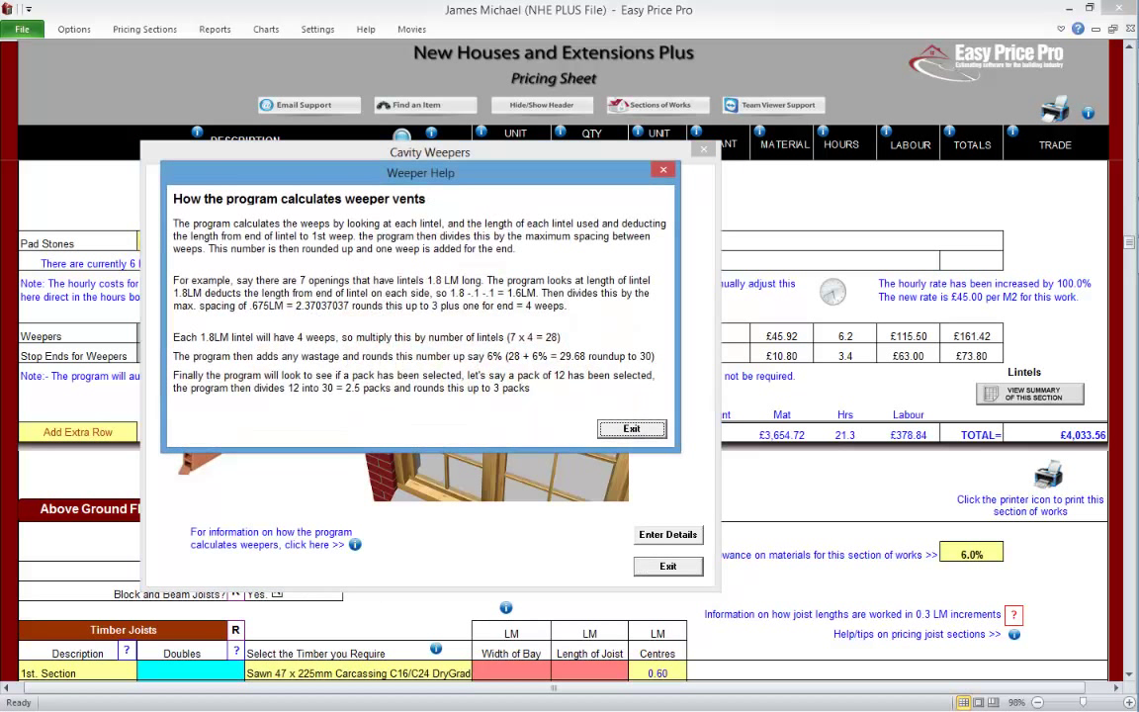
left_click(632, 428)
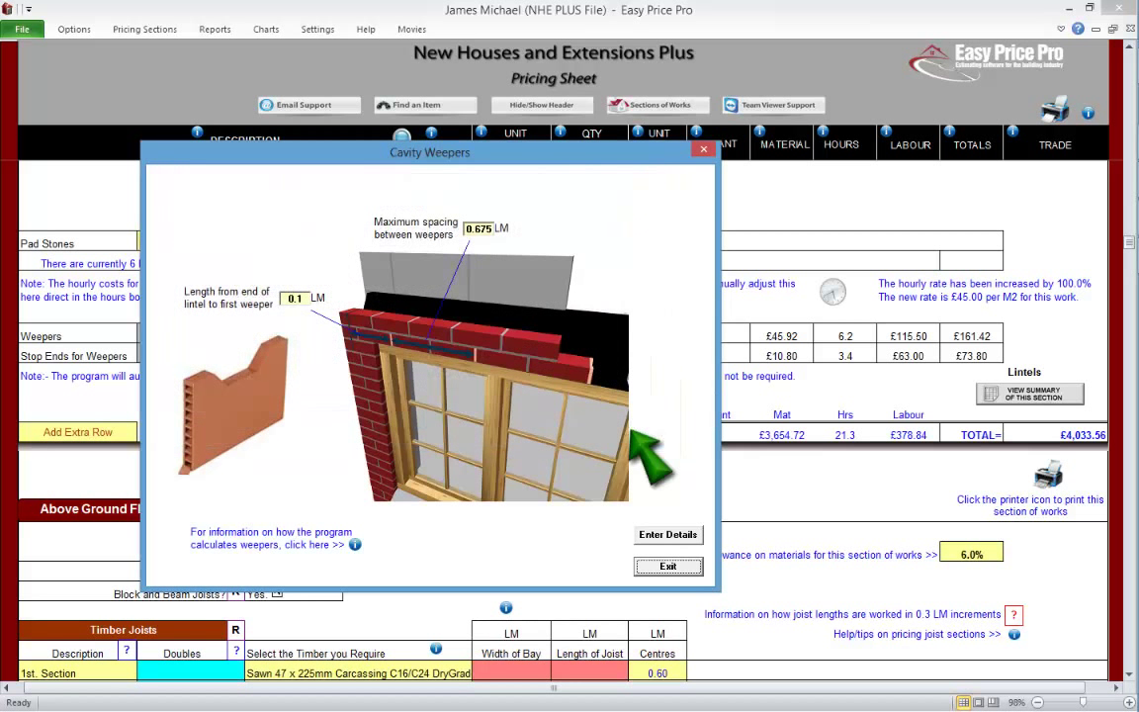
left_click(670, 568)
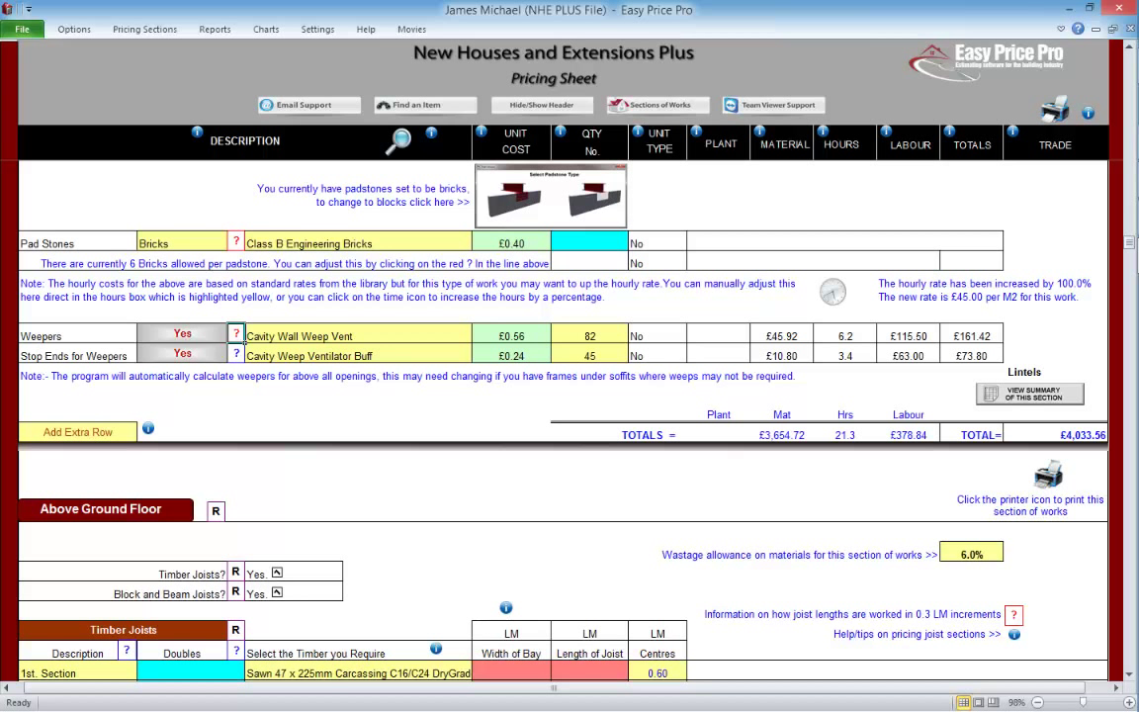
Exclude the stop ends for weepers from the pricing and read the information on adding an extra row.
left_click(184, 353)
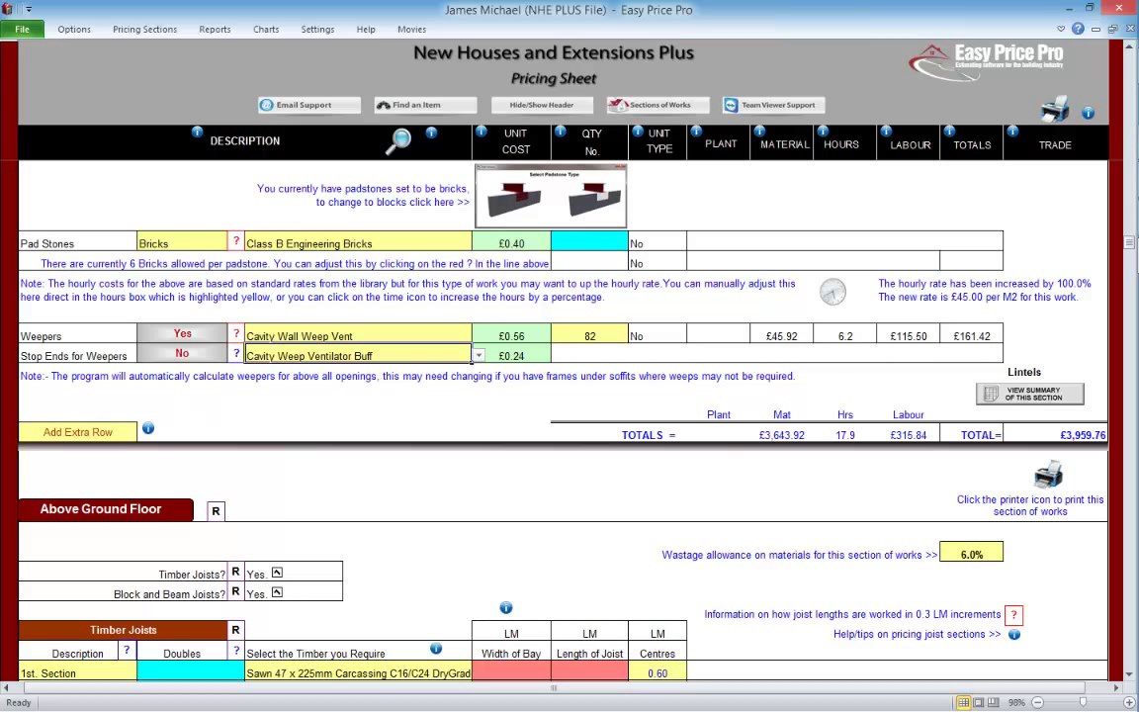
left_click(358, 336)
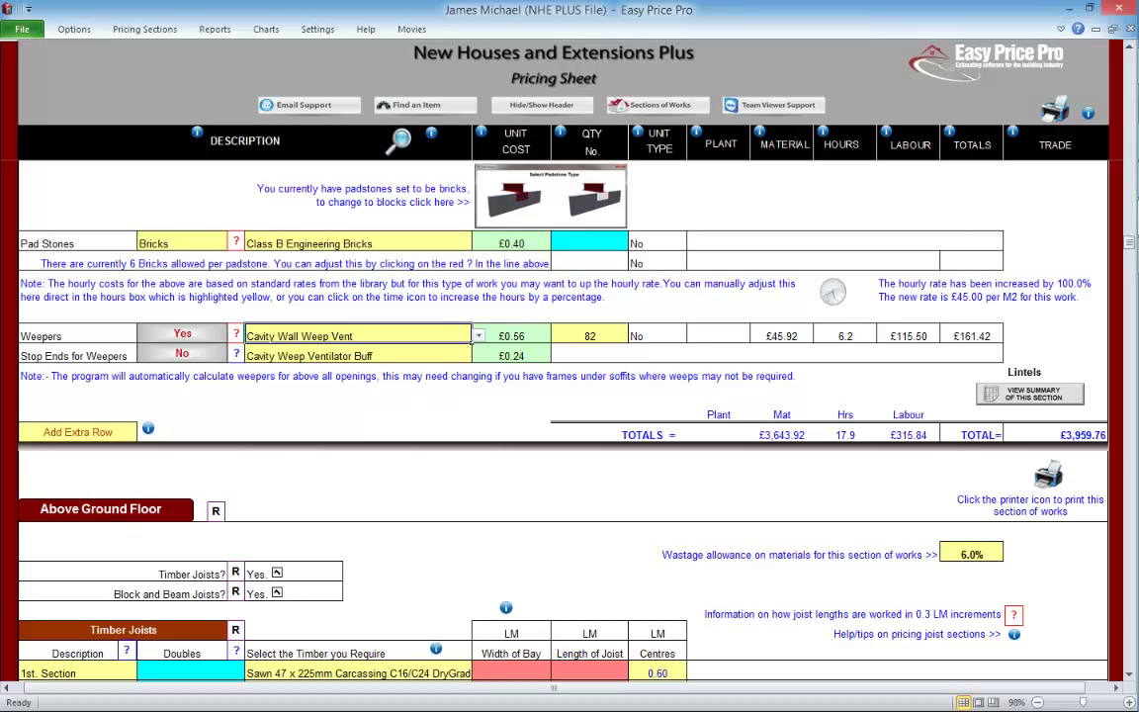
left_click(148, 428)
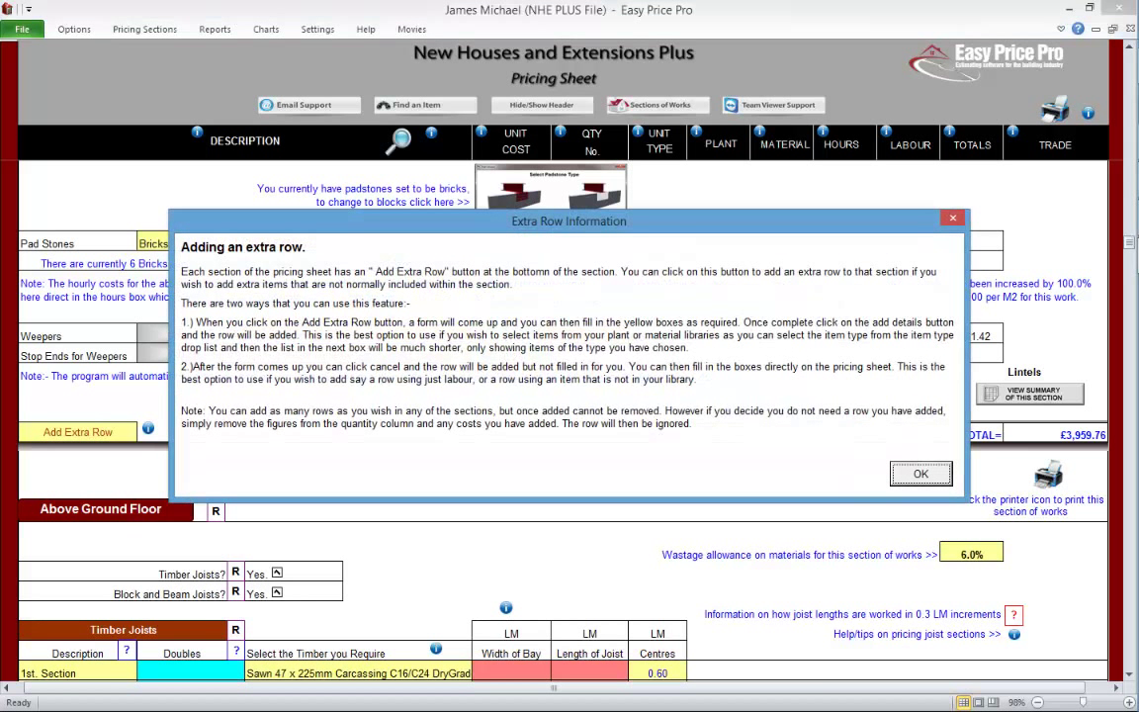
left_click(920, 473)
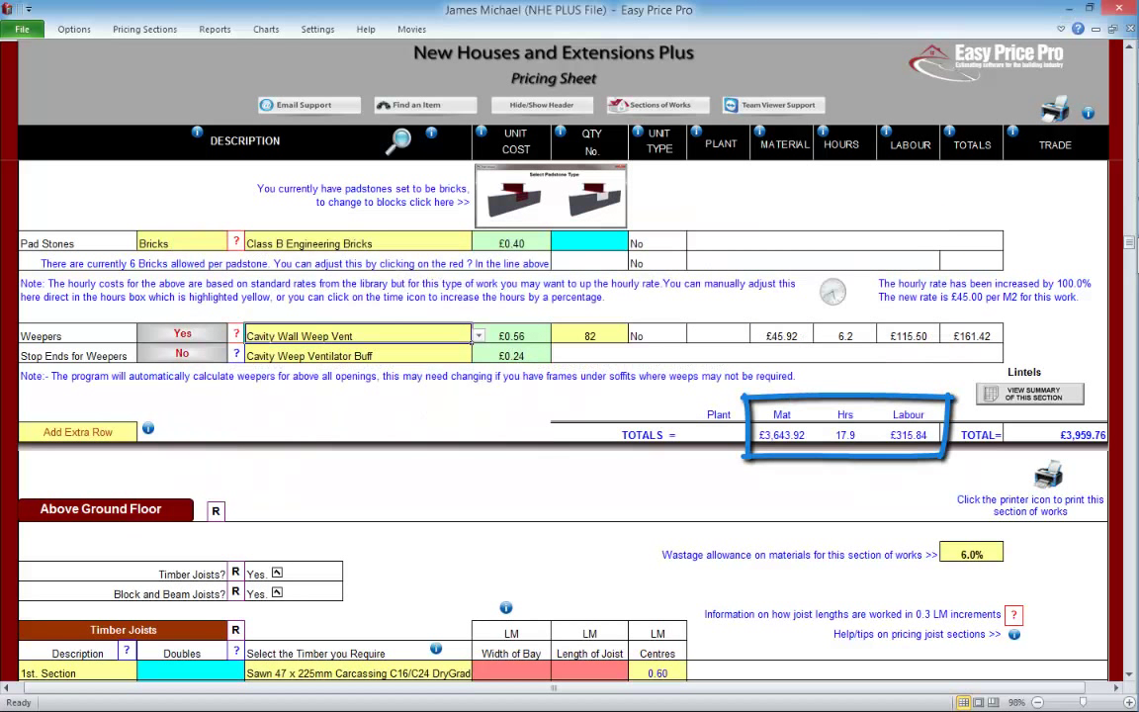